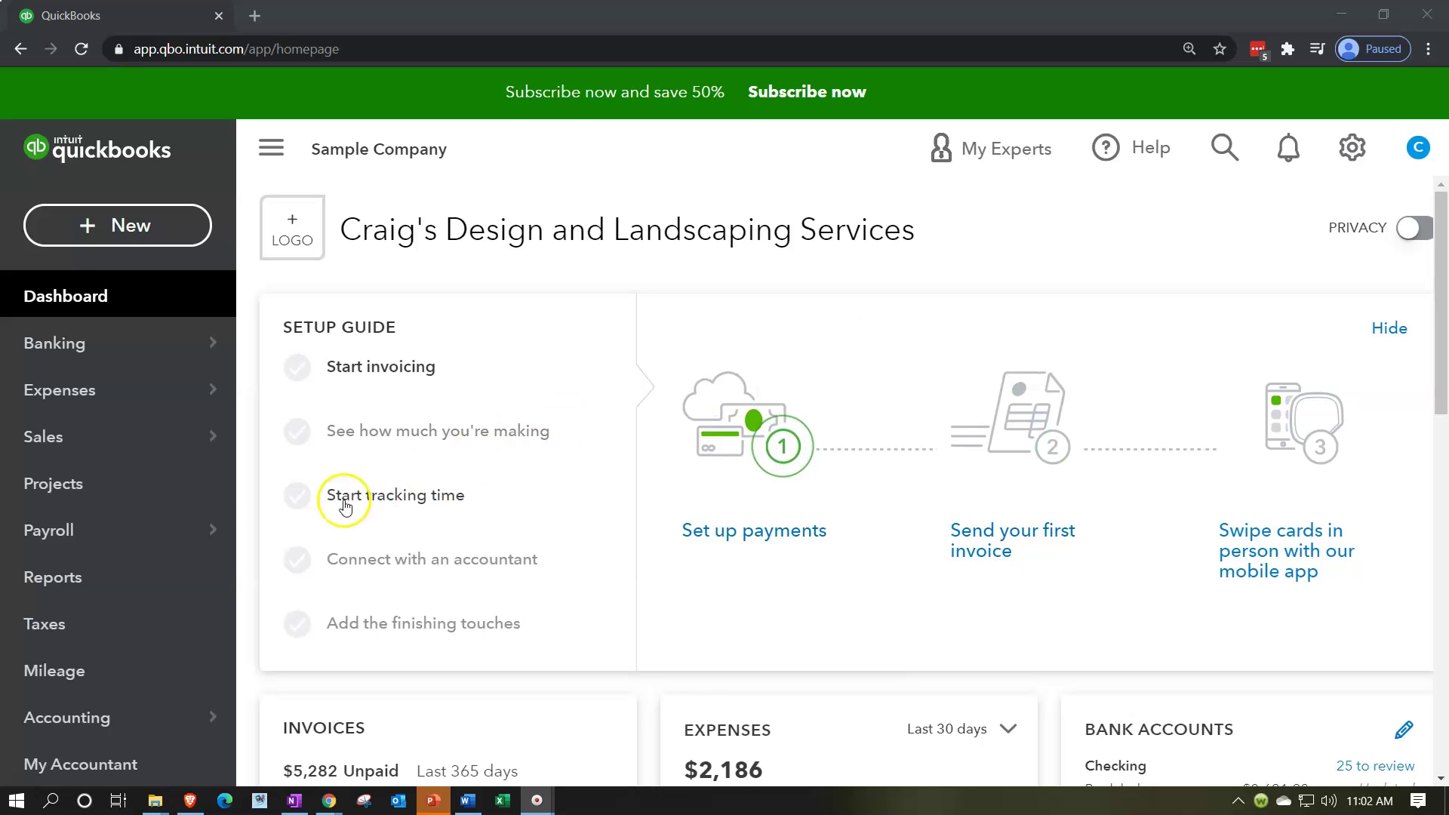
Open the Balance Sheet Comparison report from the Business overview group of the standard reports.
click(136, 586)
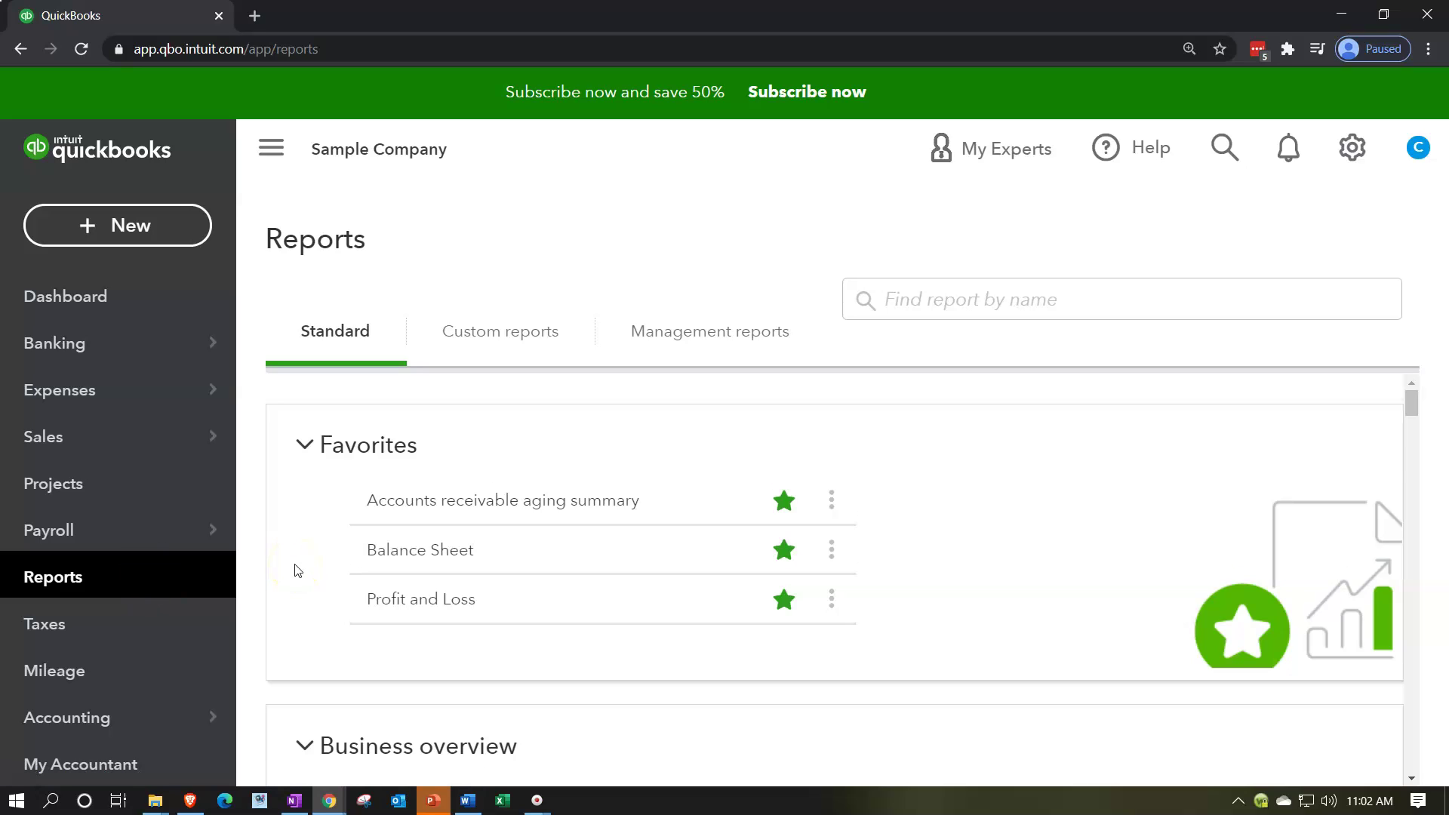
scroll(297, 570, down, 4)
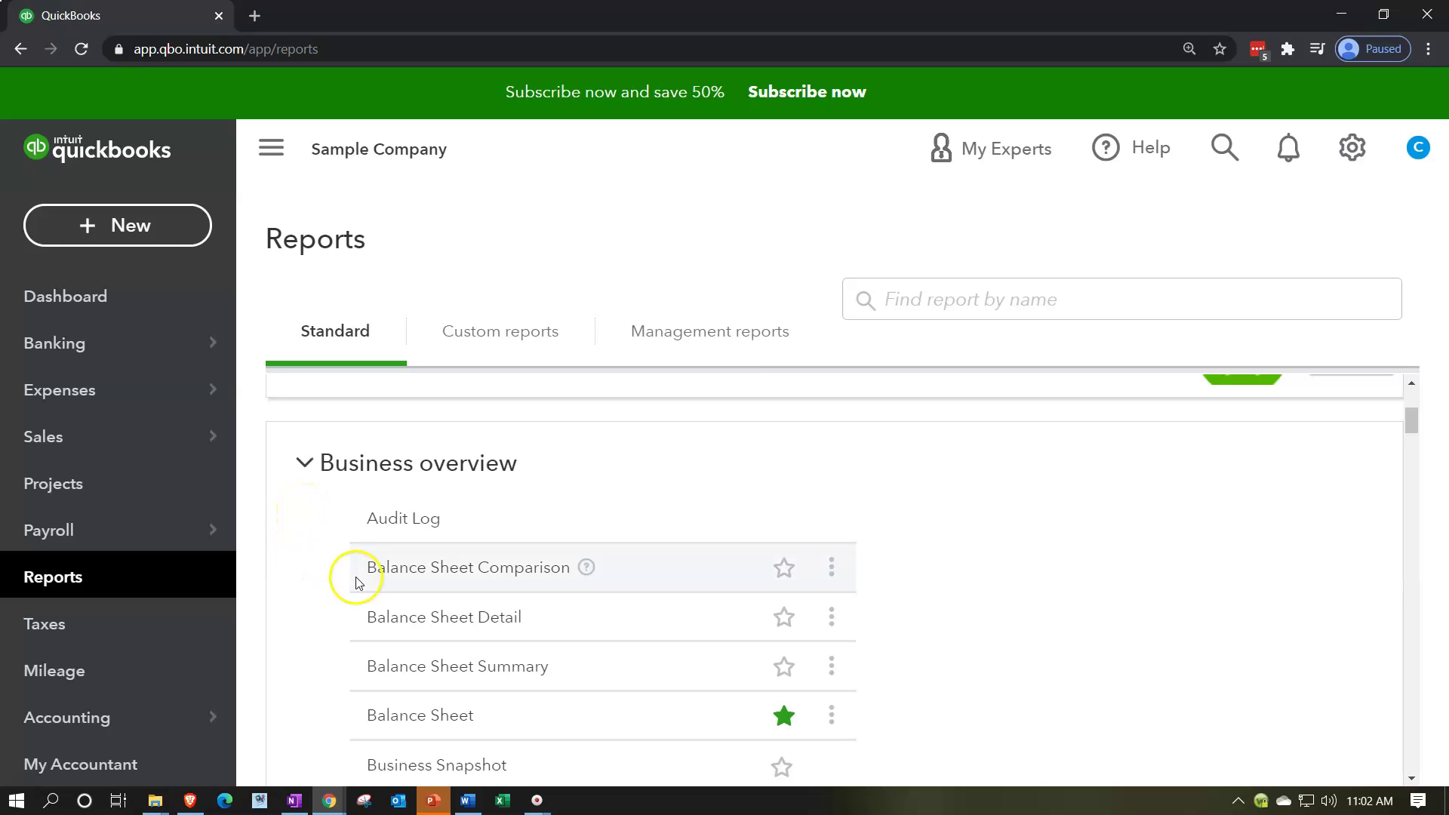
click(396, 581)
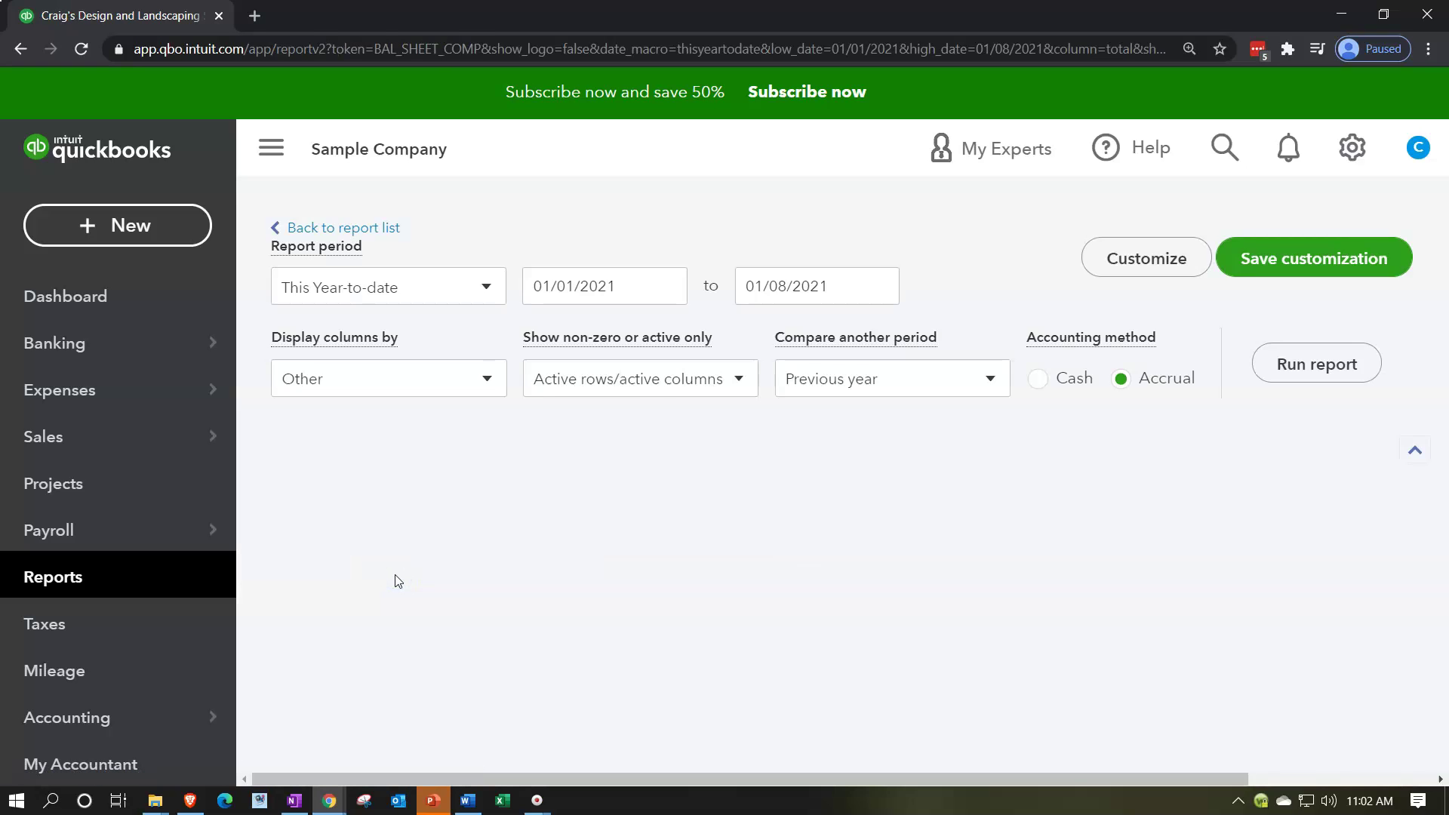
scroll(398, 581, down, 4)
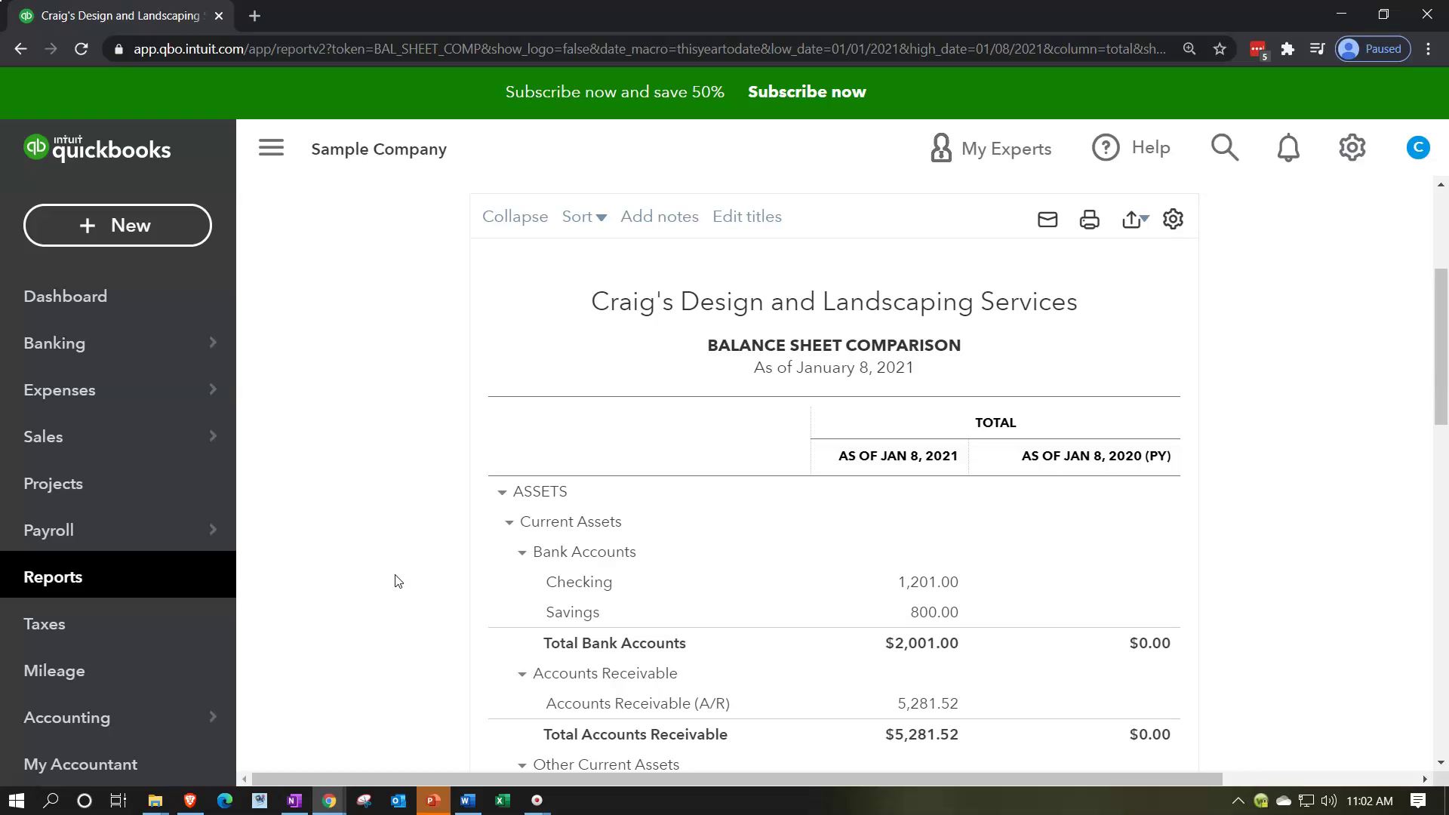
scroll(396, 581, up, 4)
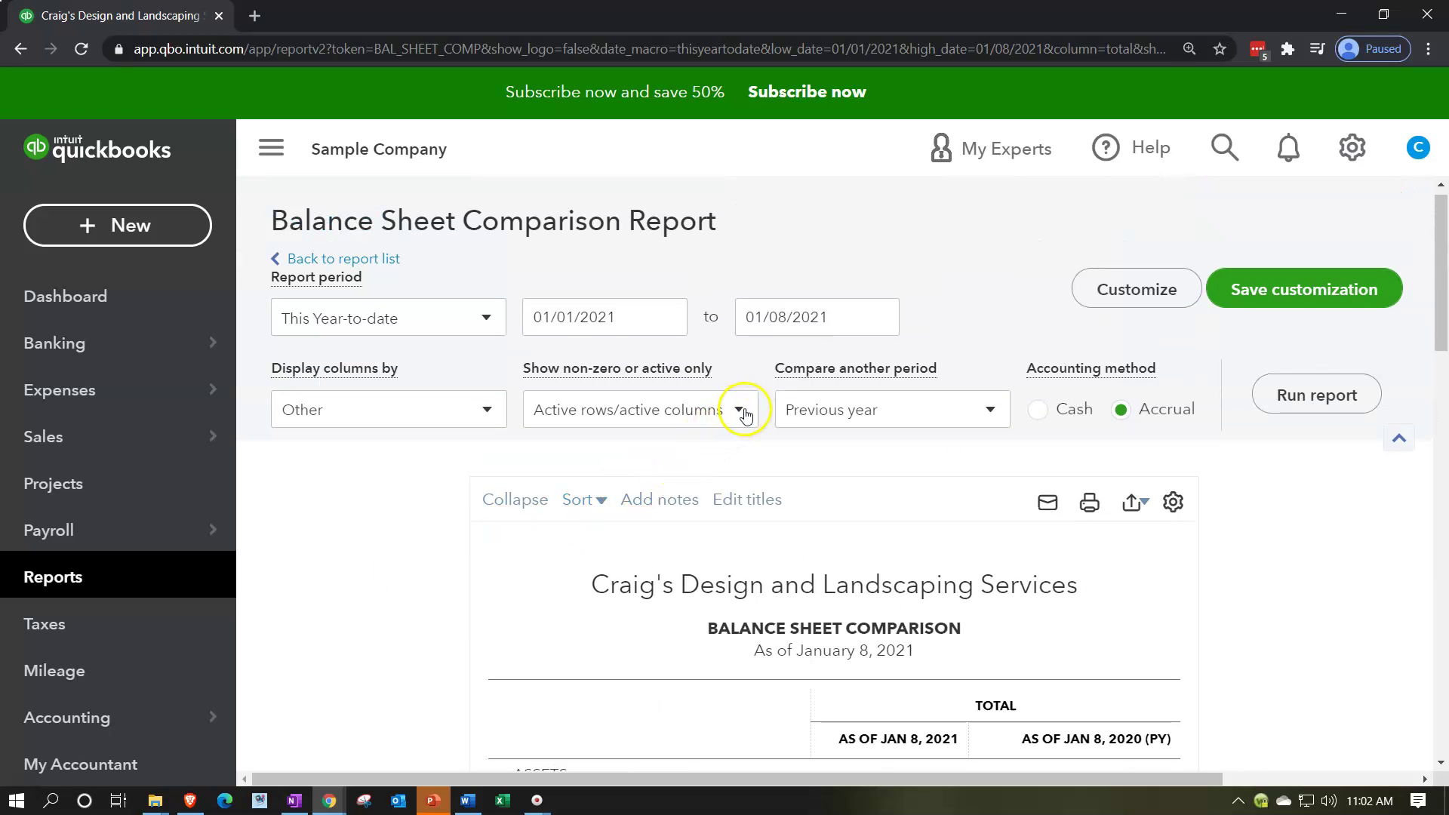
Examine the options for comparing another period and the year columns of the Balance Sheet Comparison report.
click(743, 412)
click(744, 412)
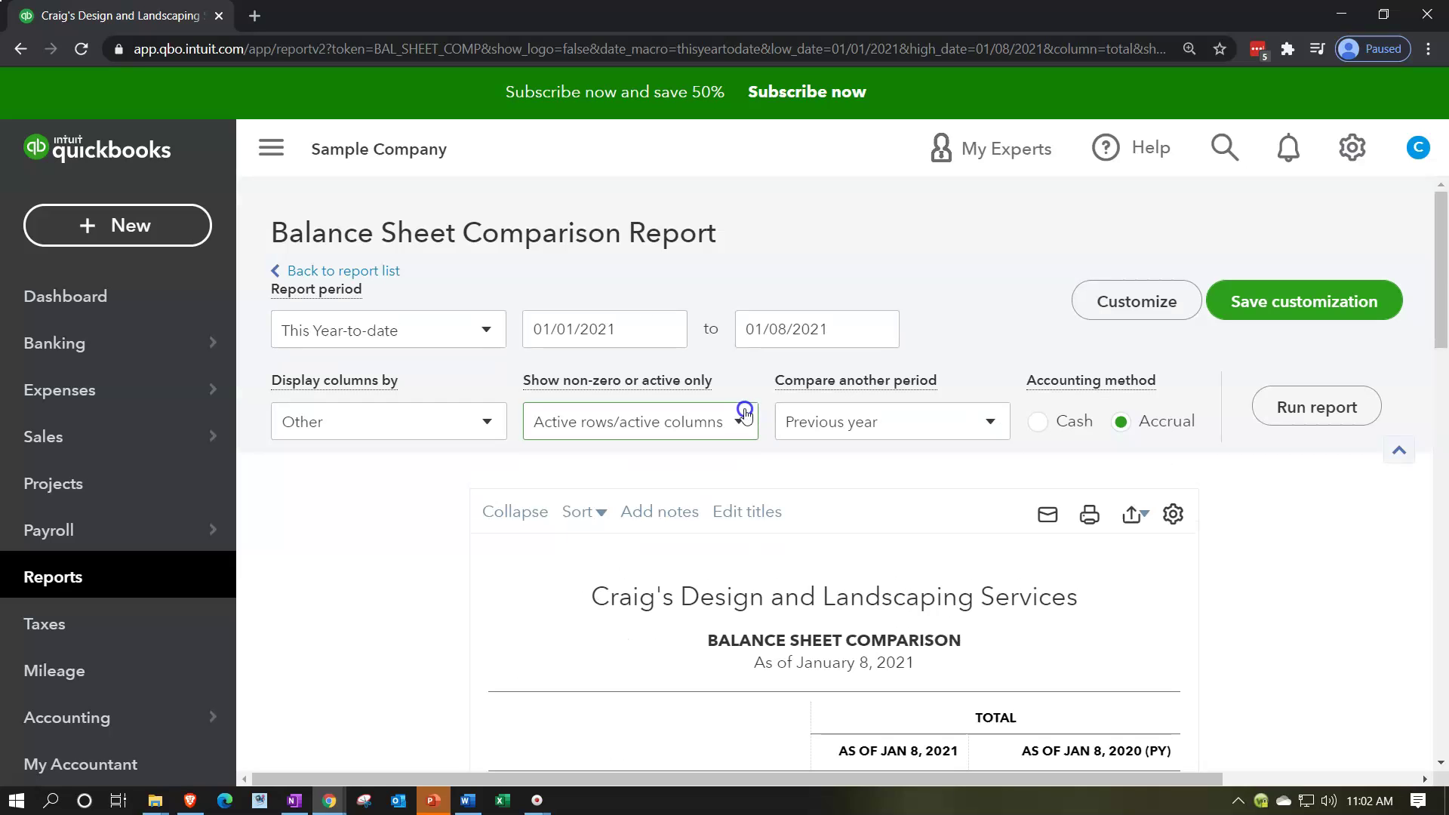
click(990, 422)
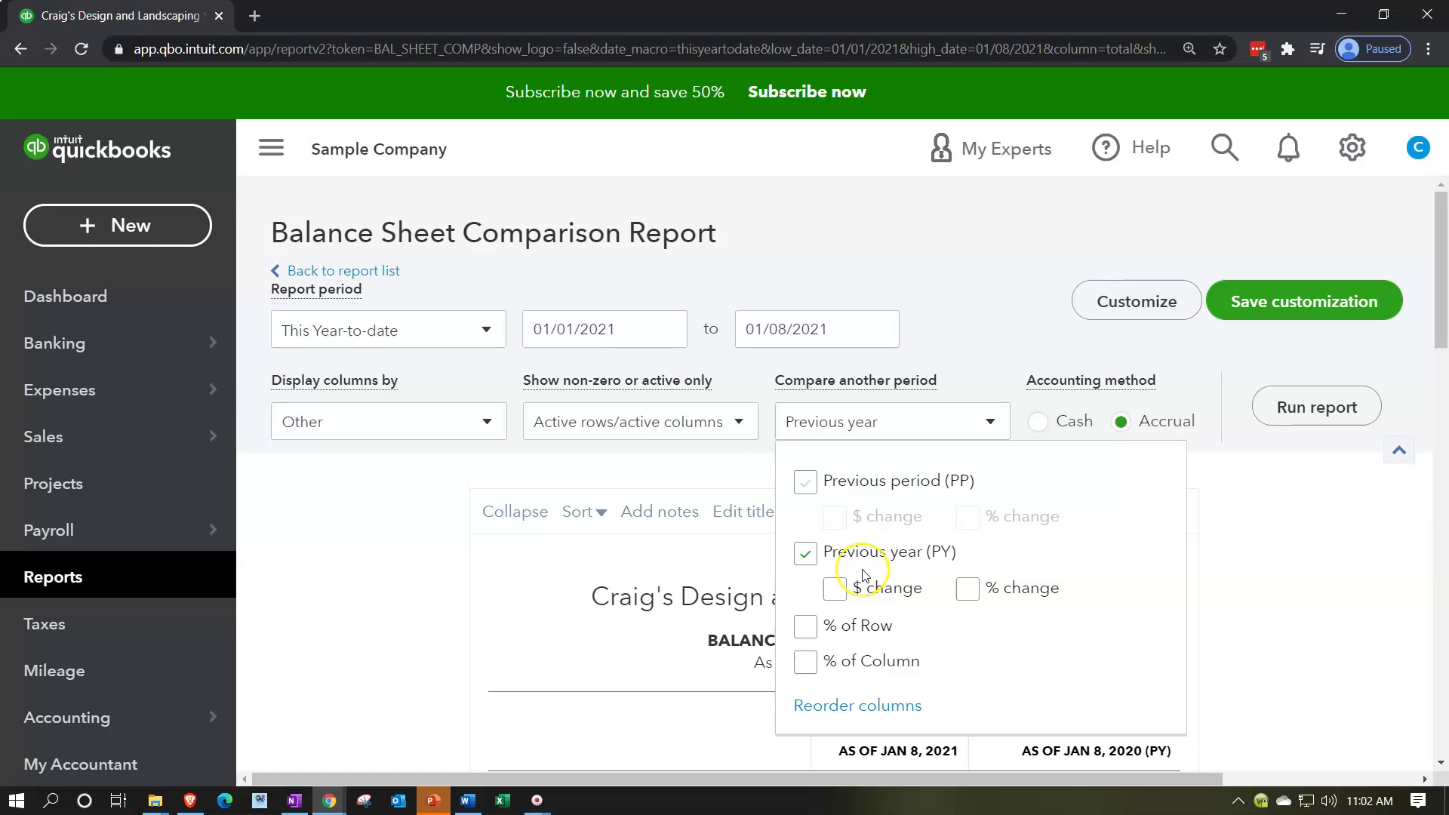
click(299, 604)
scroll(402, 660, down, 2)
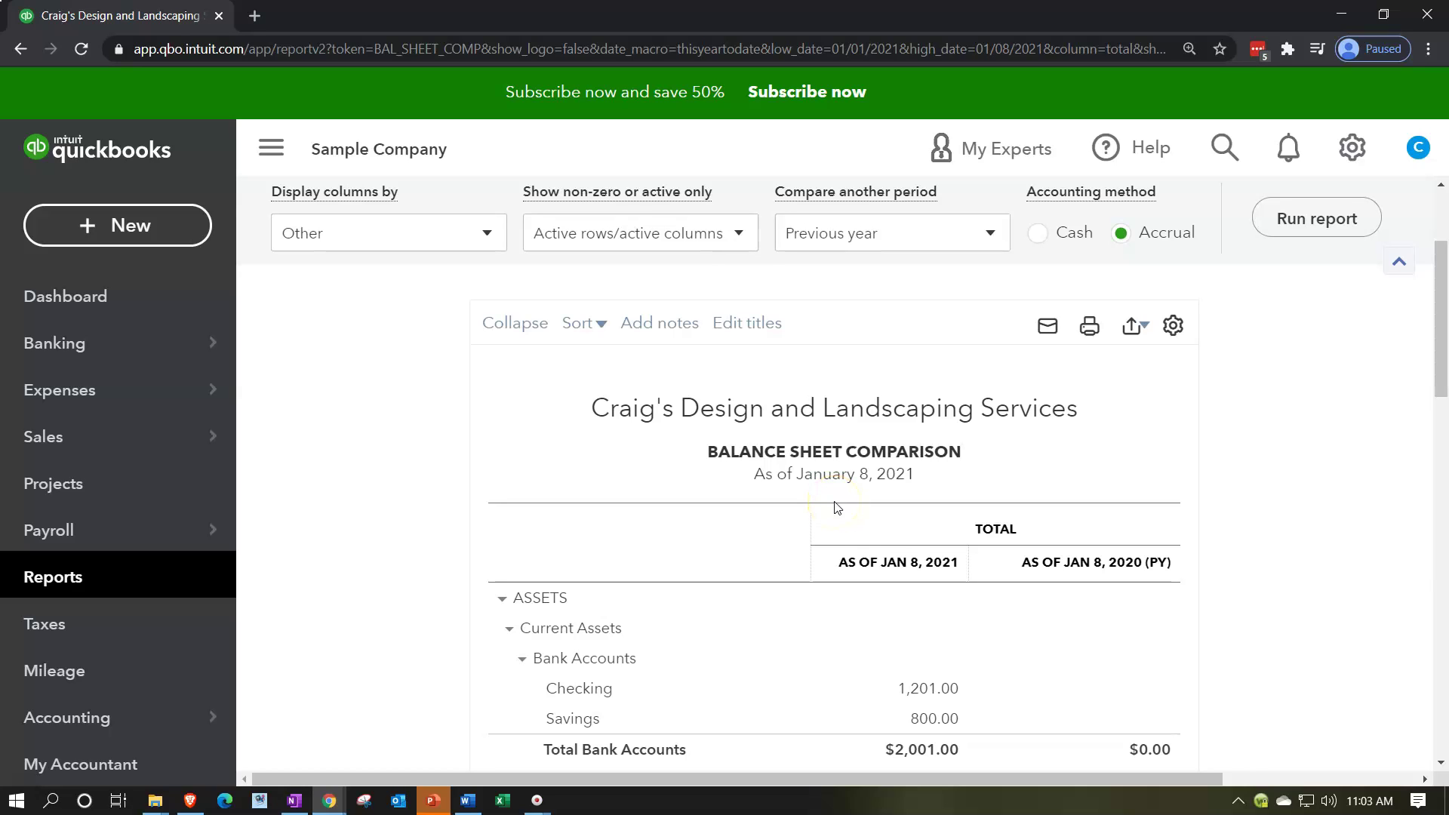
scroll(836, 507, down, 1)
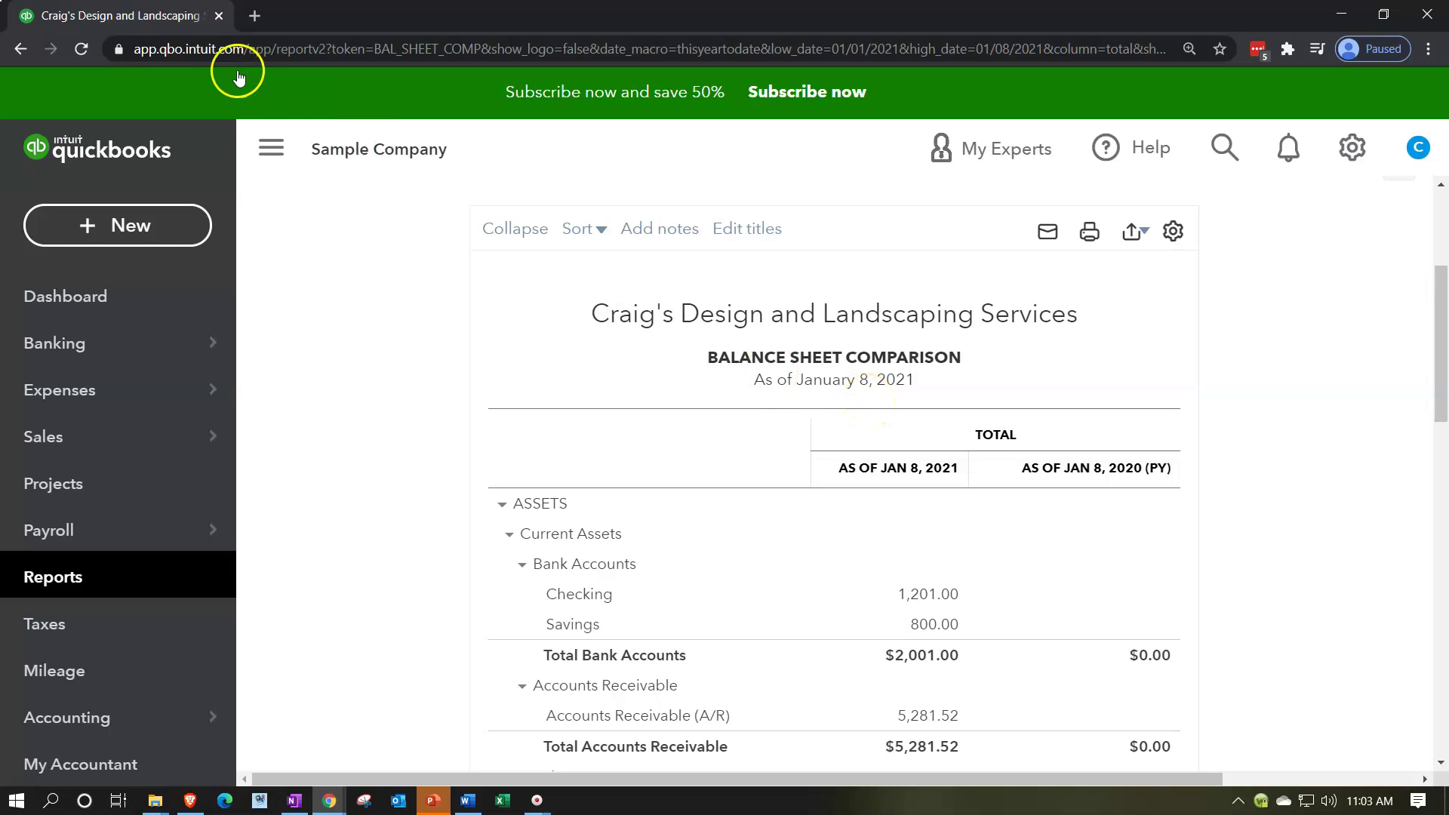
Duplicate the report's browser tab and open the favorite Balance Sheet report in the copy.
right_click(184, 19)
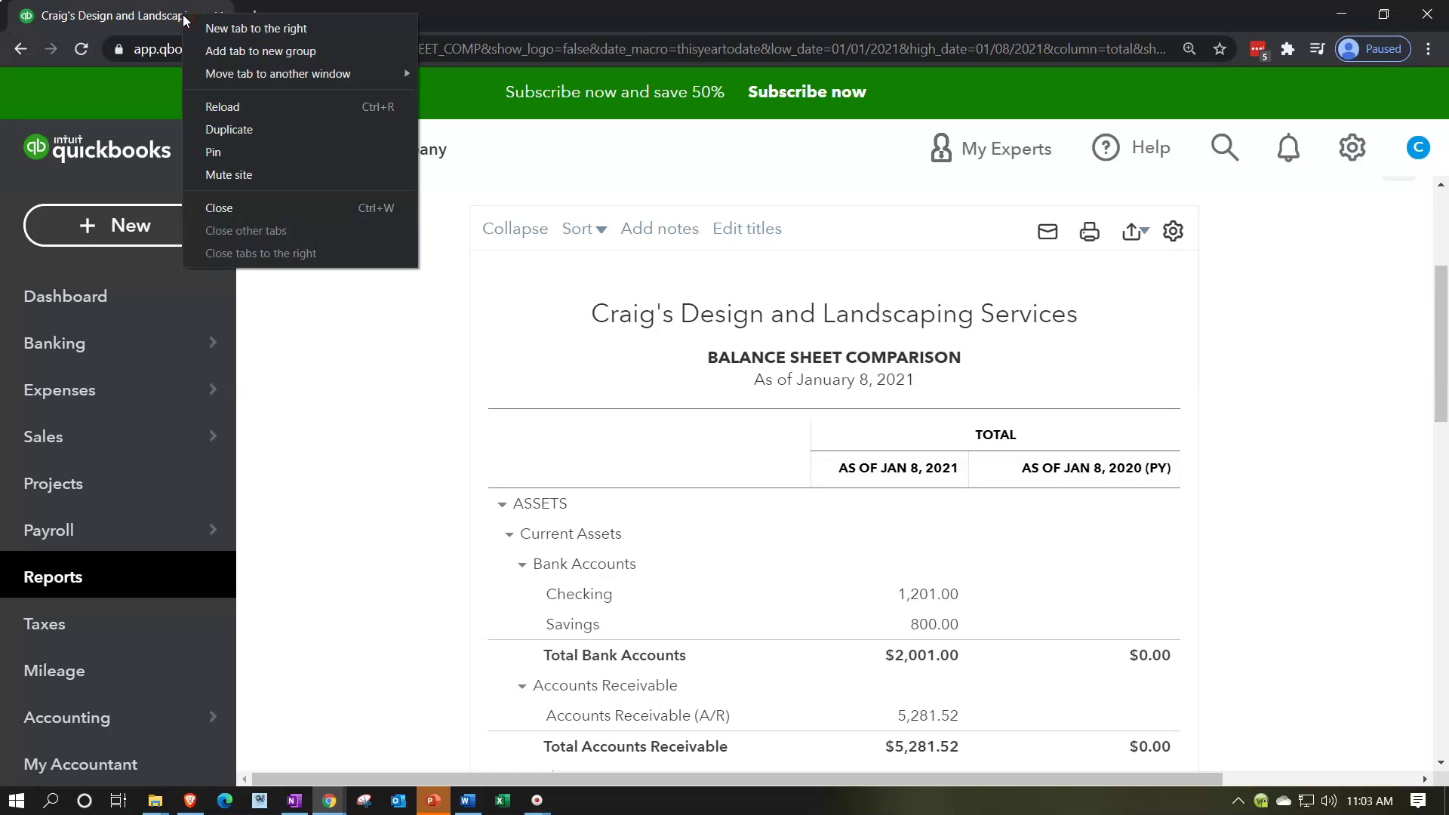
click(226, 128)
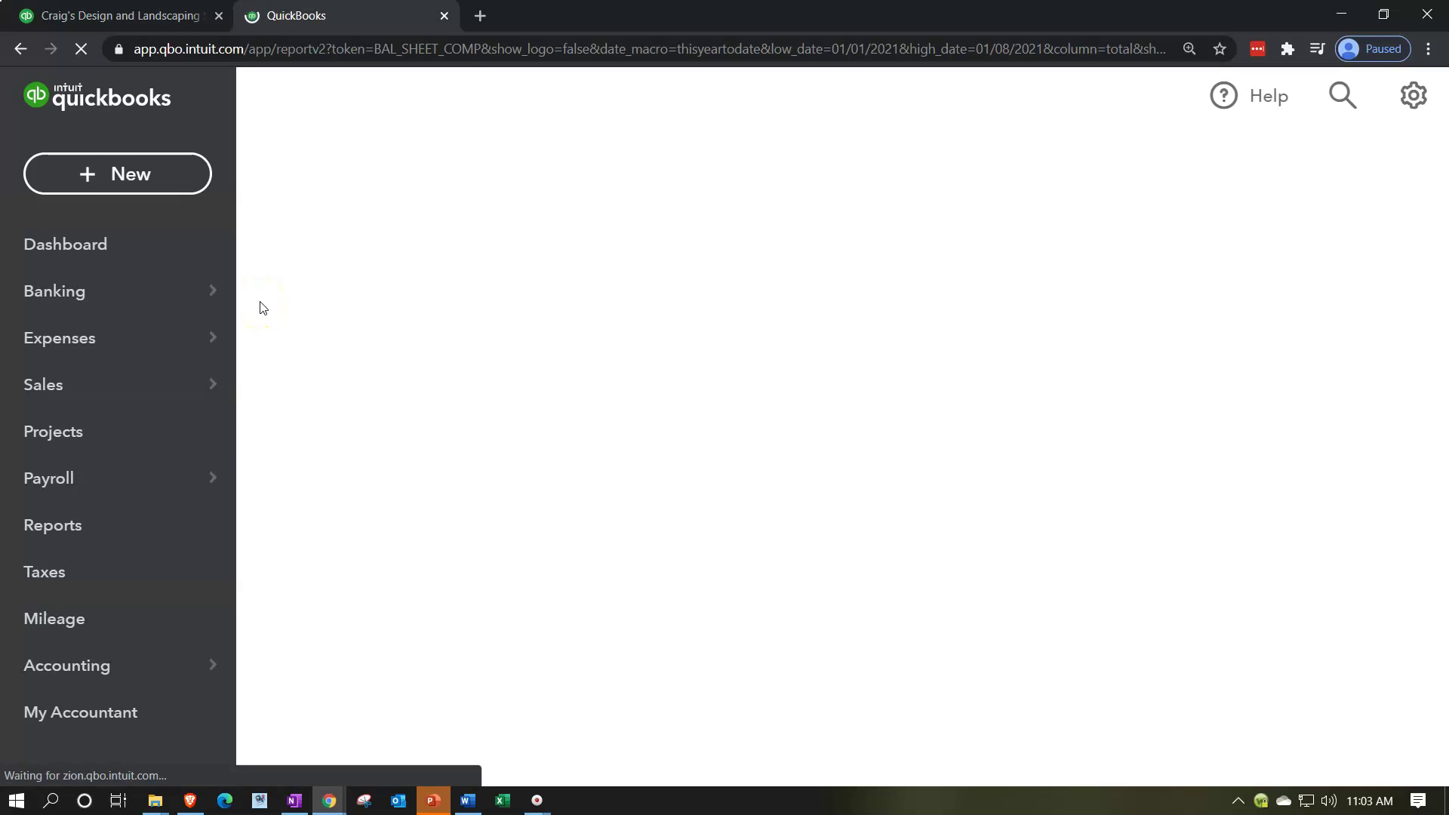
click(74, 526)
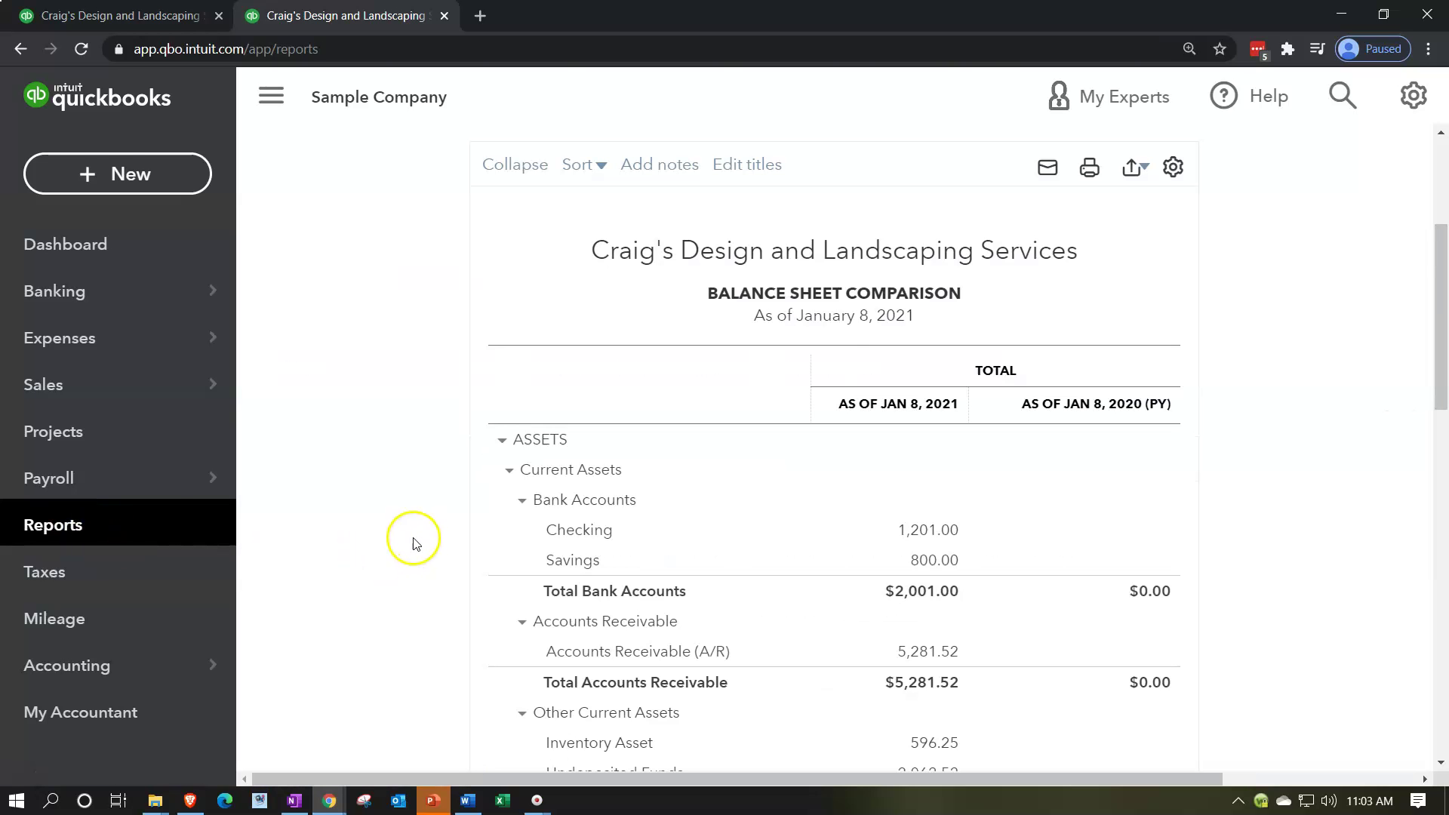
click(88, 596)
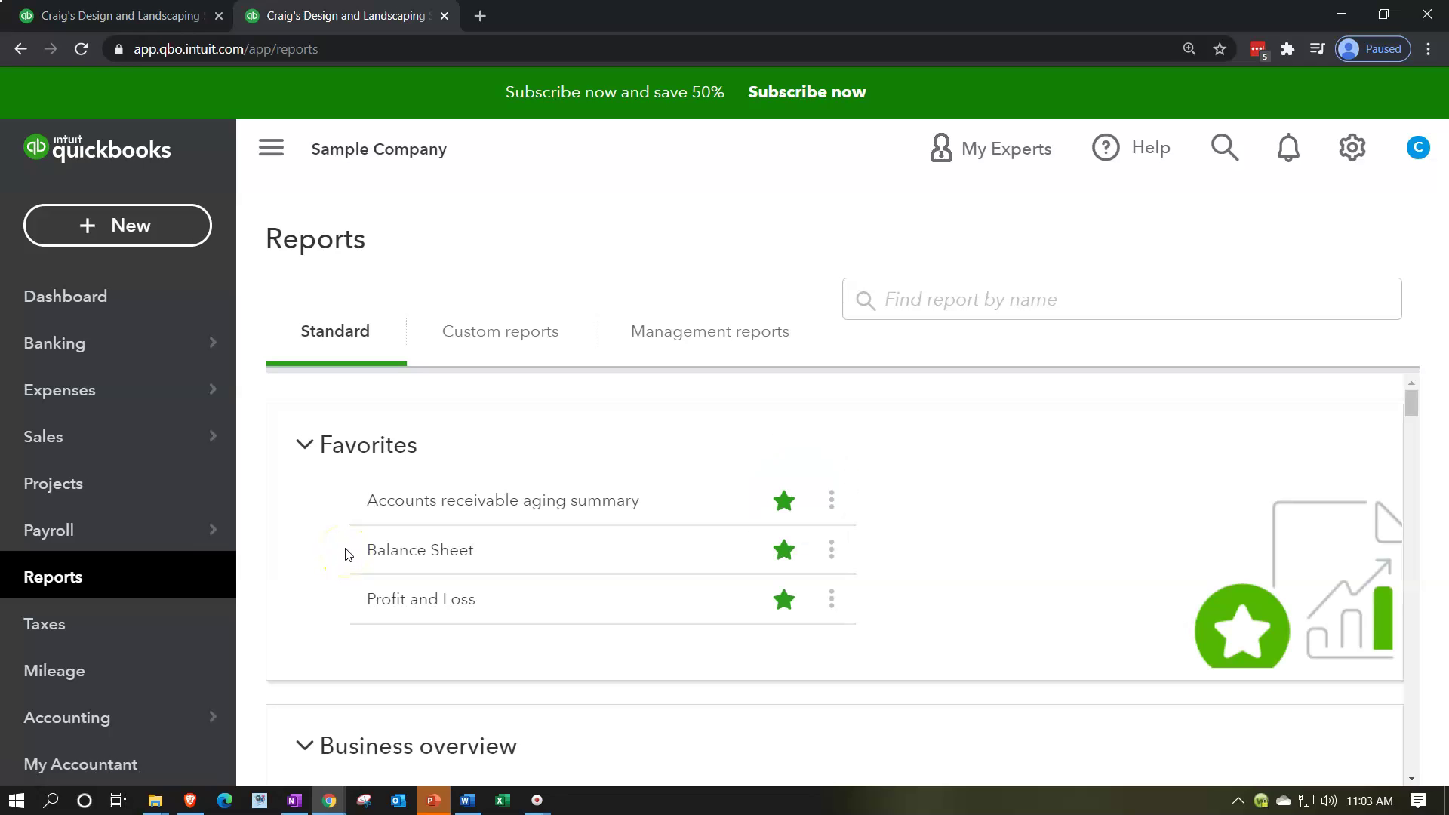
click(415, 557)
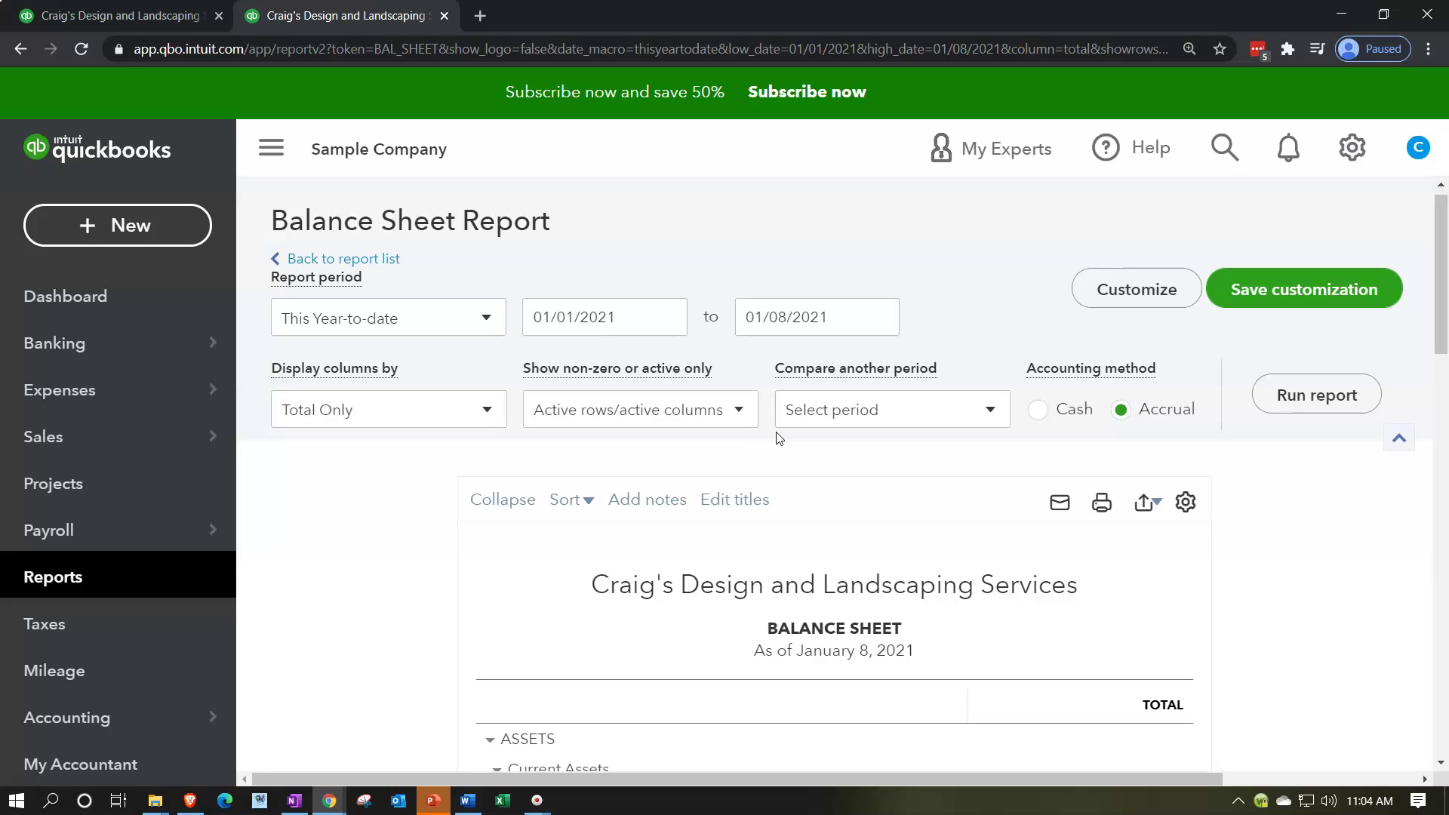
Set the Balance Sheet report period from 11/01/2020 to 12/31/2020 and run the report.
drag(638, 320, 399, 314)
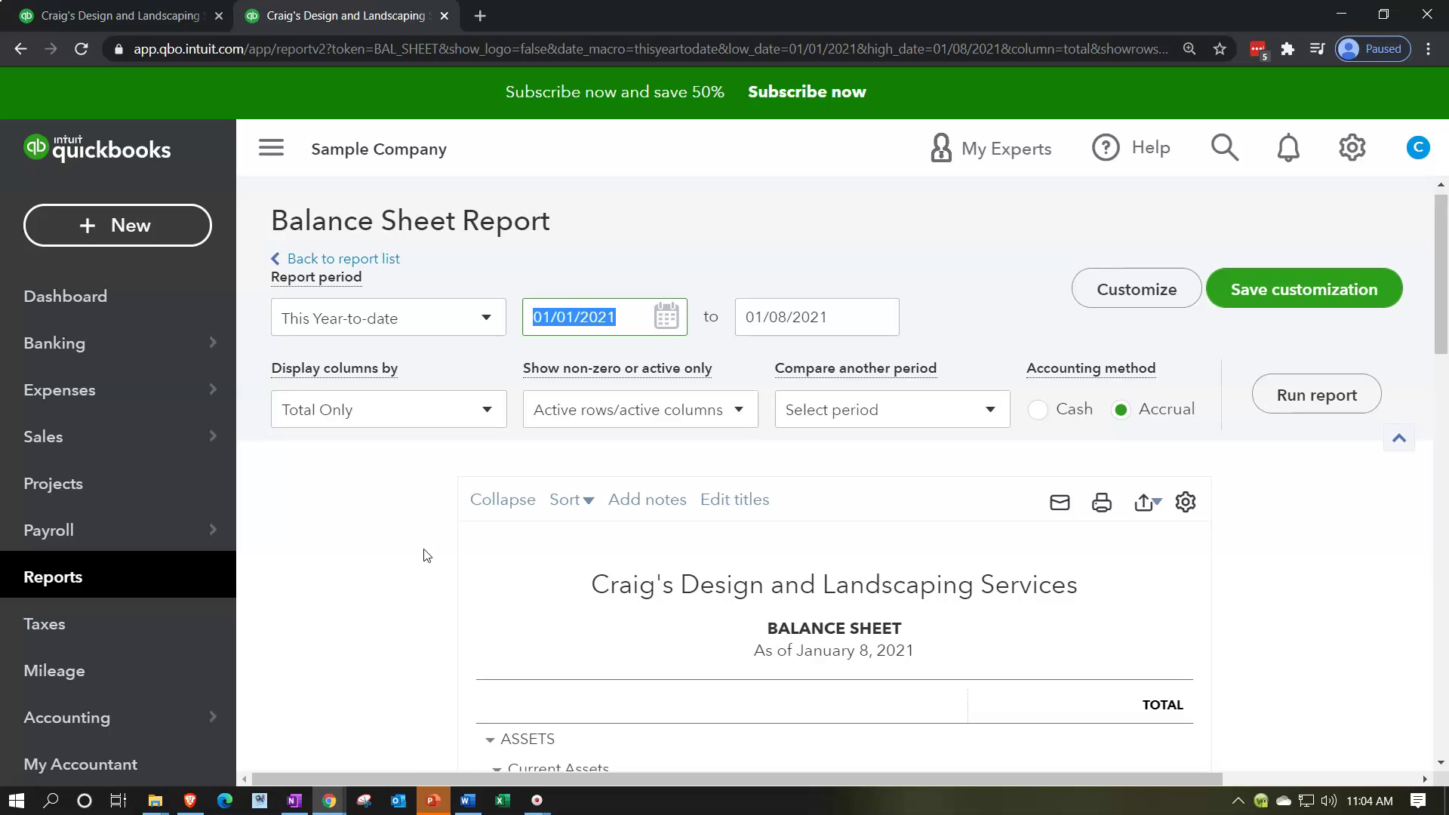
text(11/01/2)
text(0)
key(Tab)
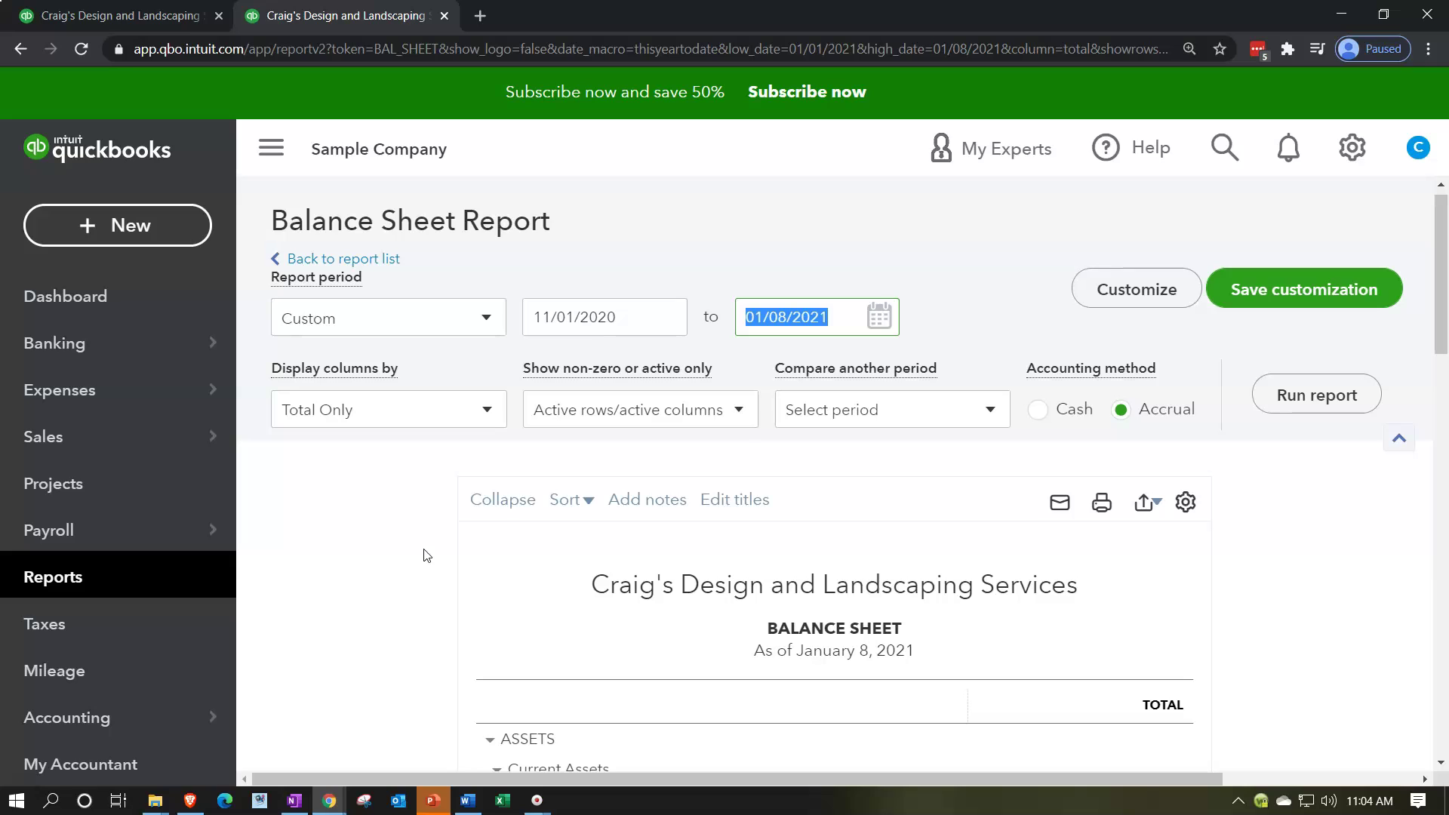
text(123120)
key(Tab)
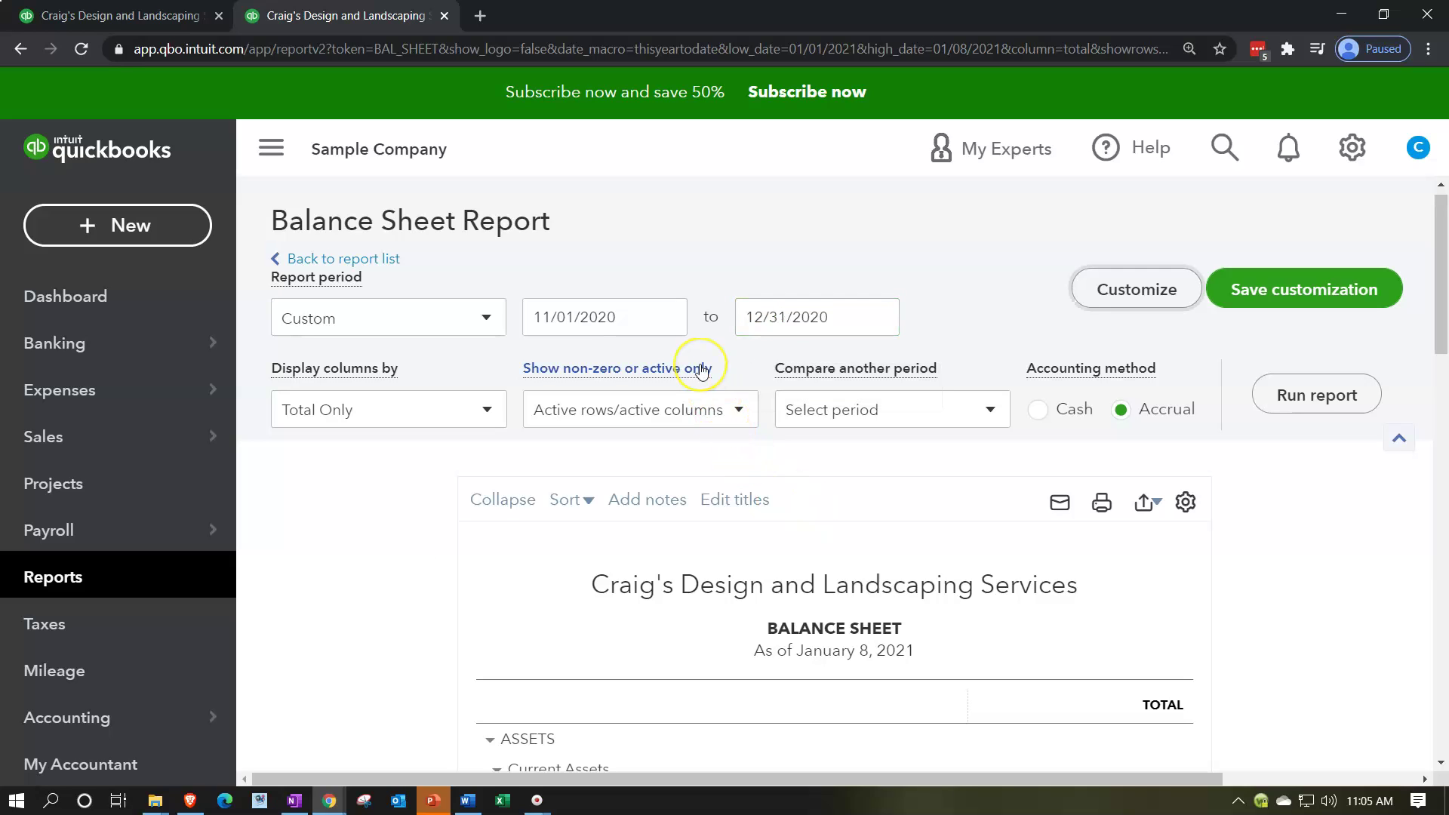
click(1297, 402)
scroll(1207, 415, down, 3)
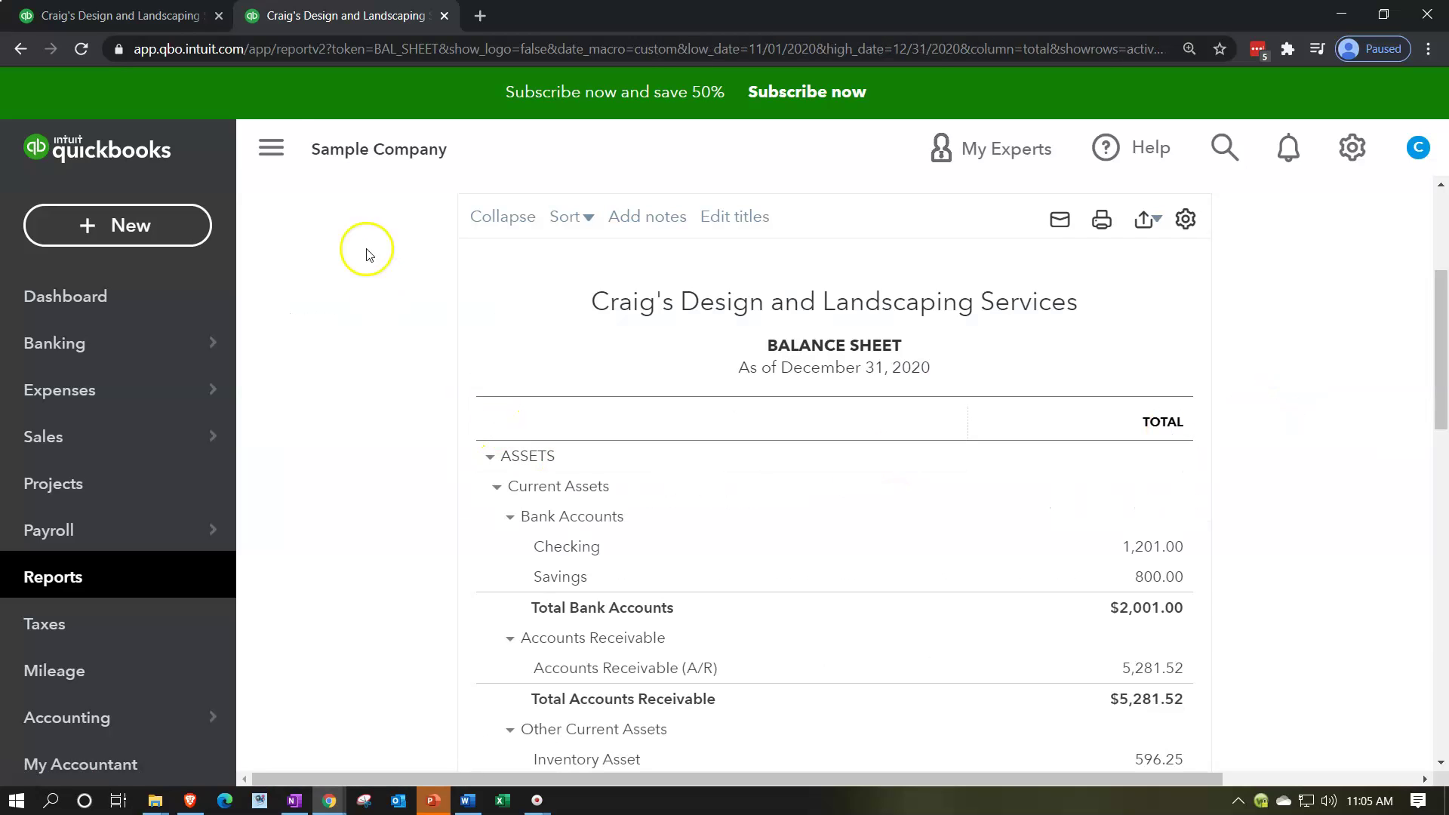
Hide the side navigation to give the balance sheet more room, keeping the page zoom at 150%.
click(287, 168)
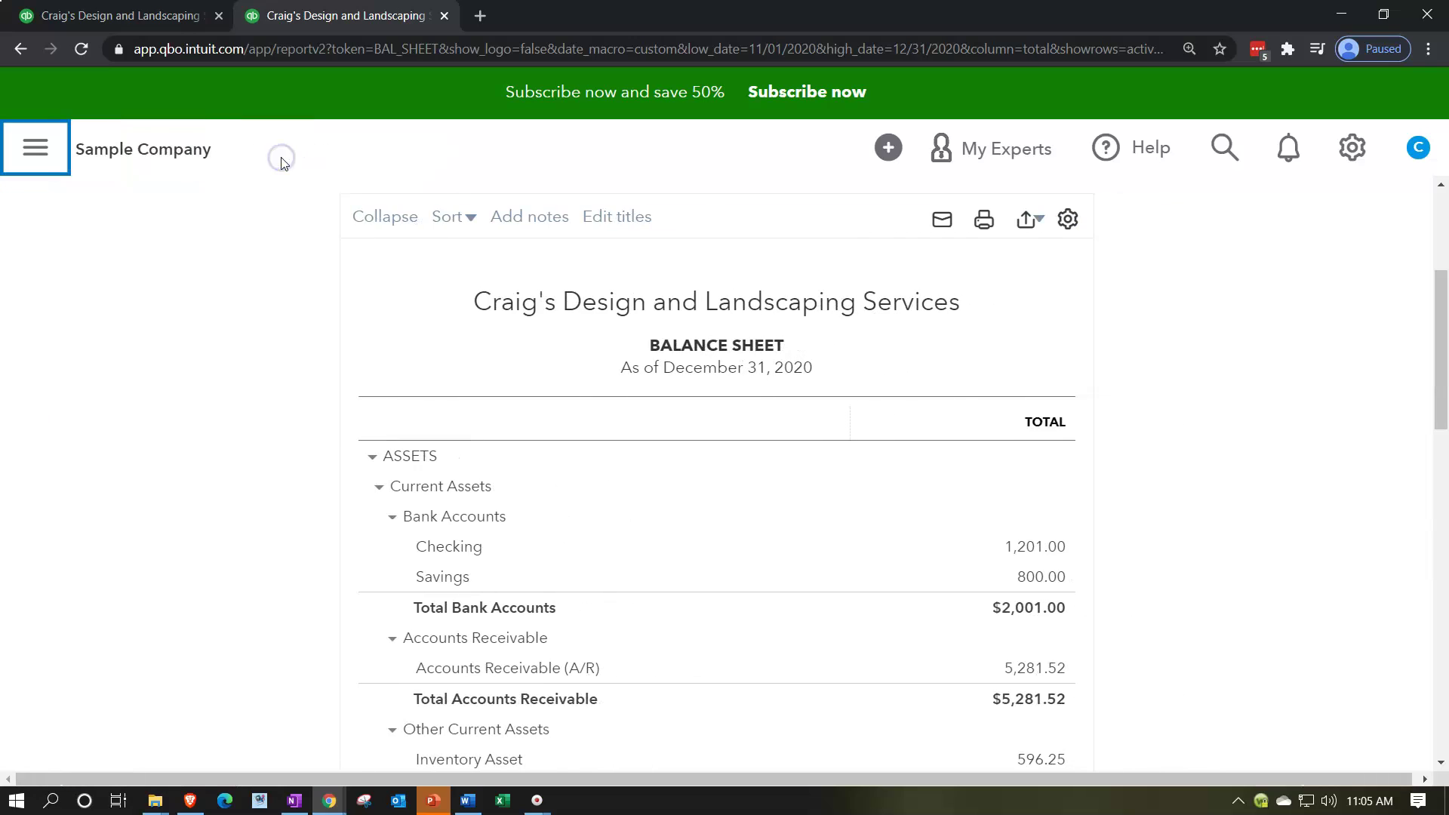
key(ctrl+plus)
key(ctrl+plus)
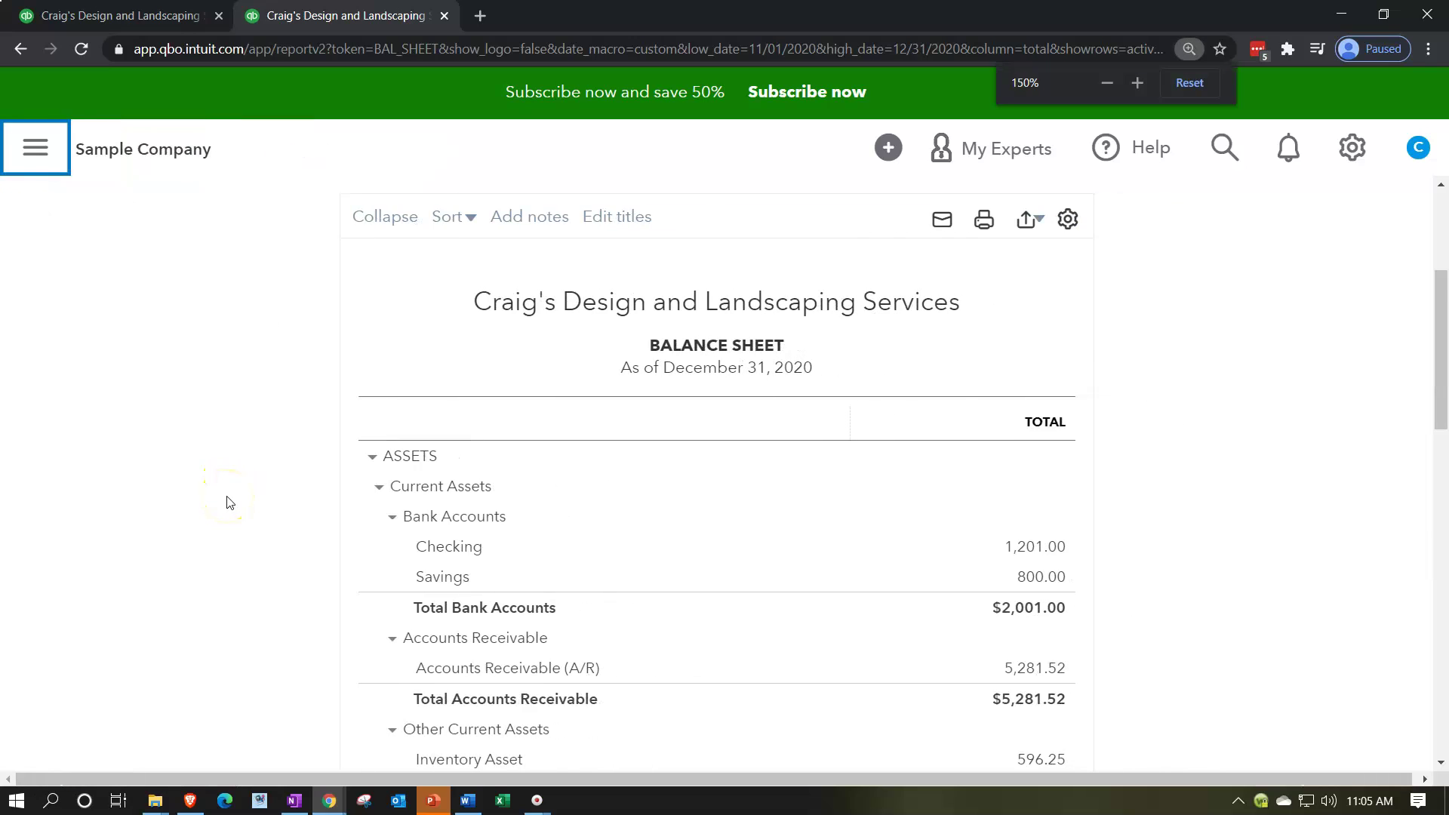
key(ctrl+minus)
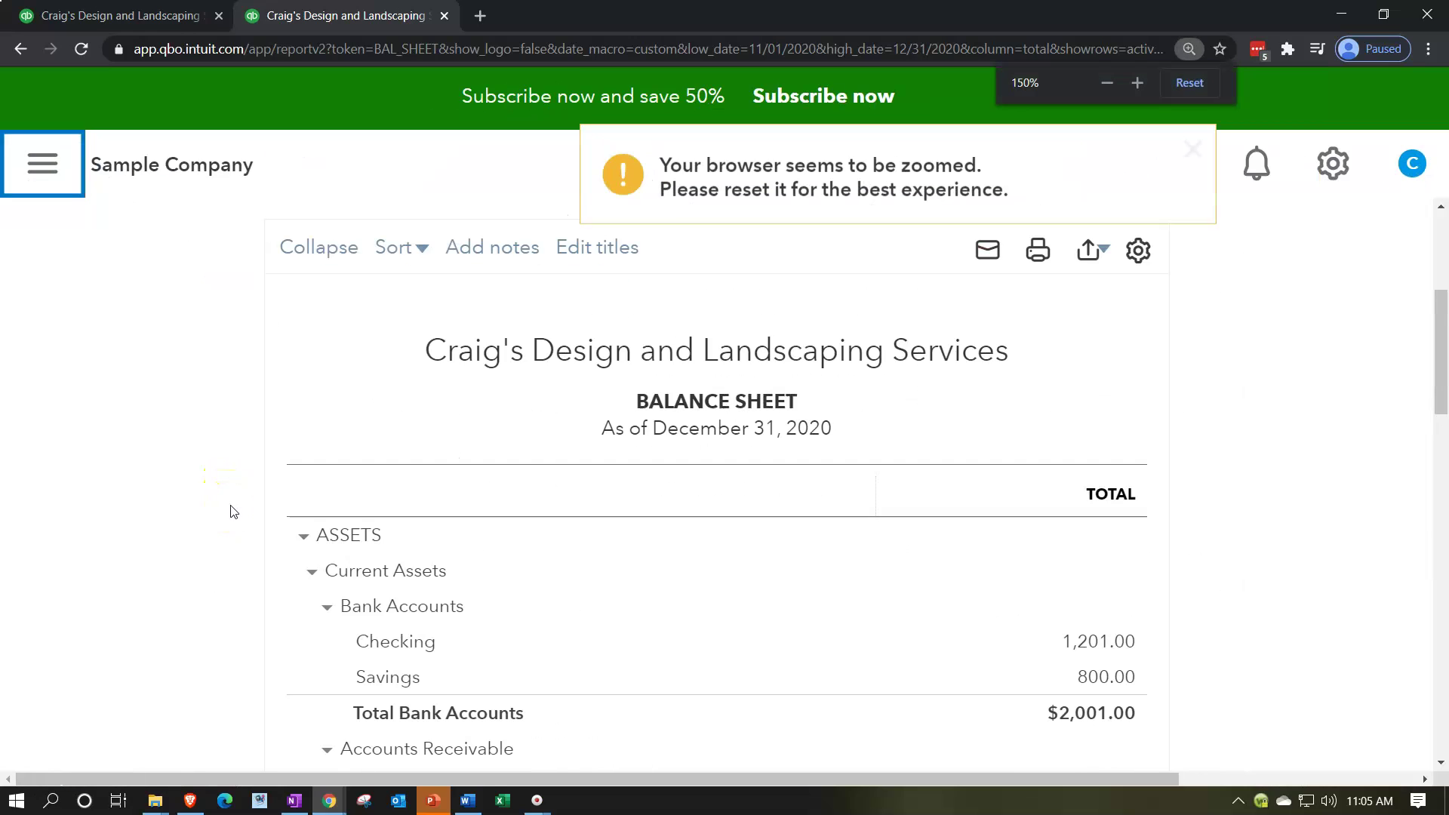
key(ctrl+minus)
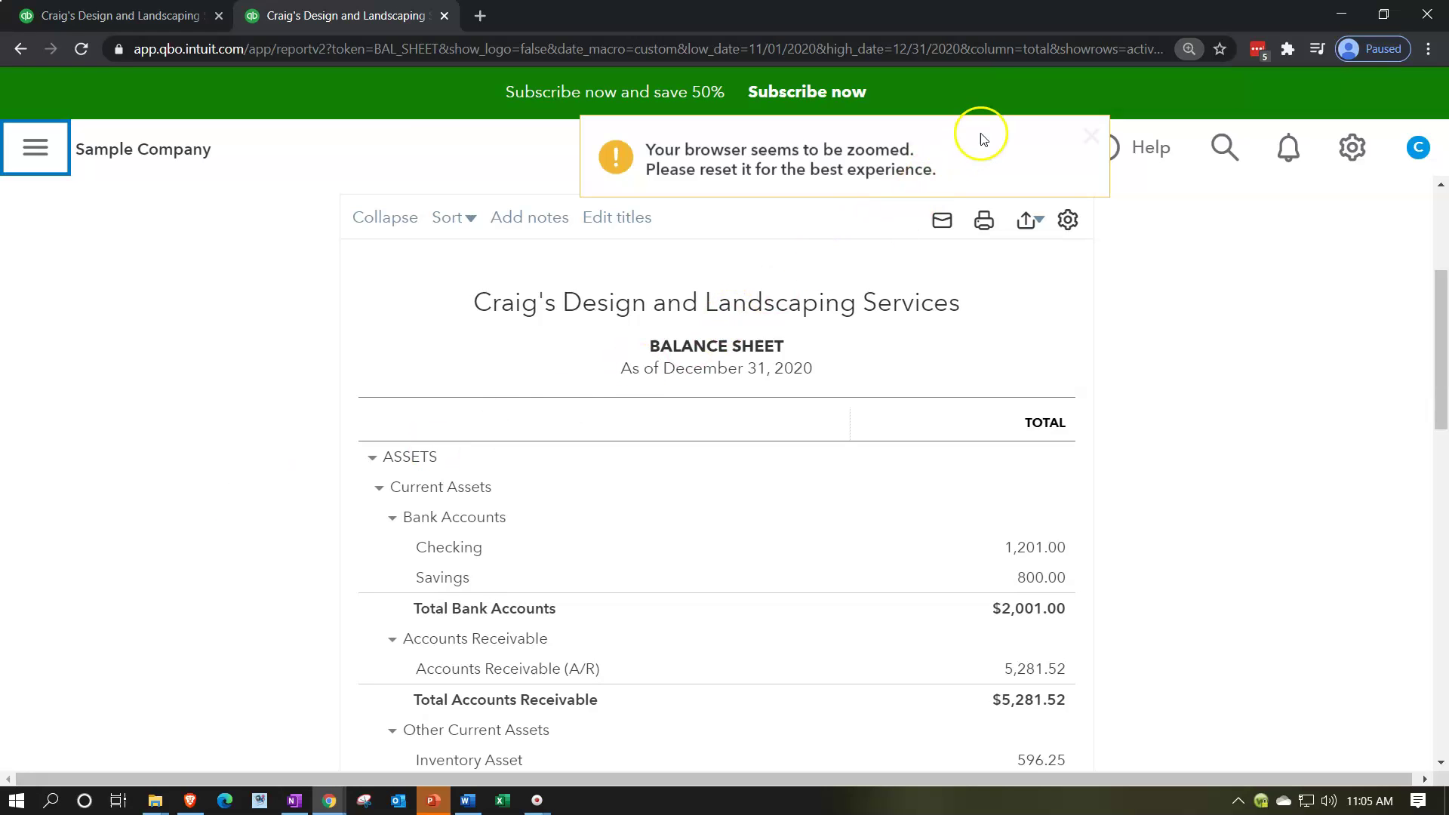
scroll(271, 551, up, 2)
scroll(264, 556, up, 2)
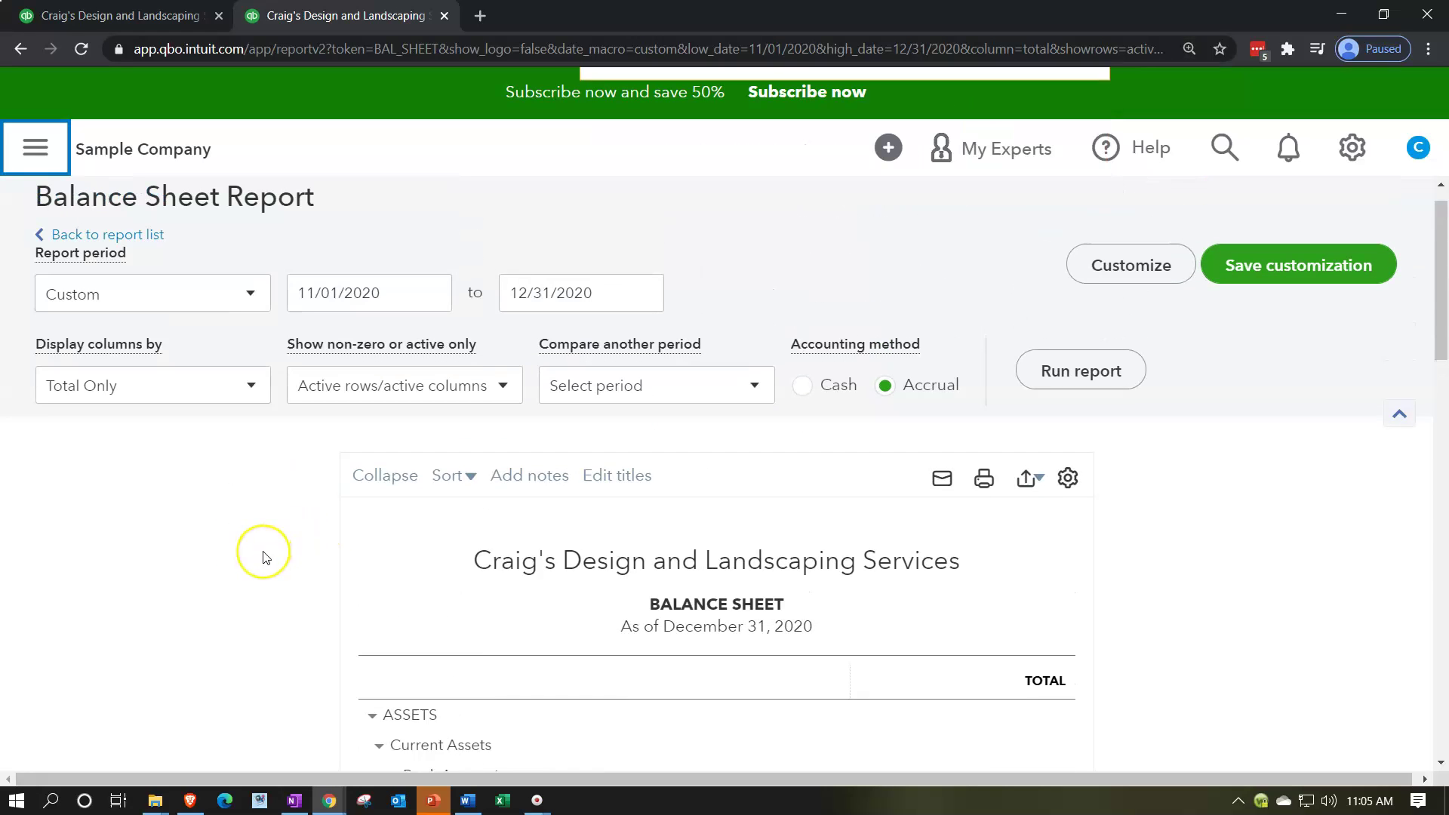
Set the Balance Sheet report to display its columns by Months and rerun it.
scroll(263, 560, down, 3)
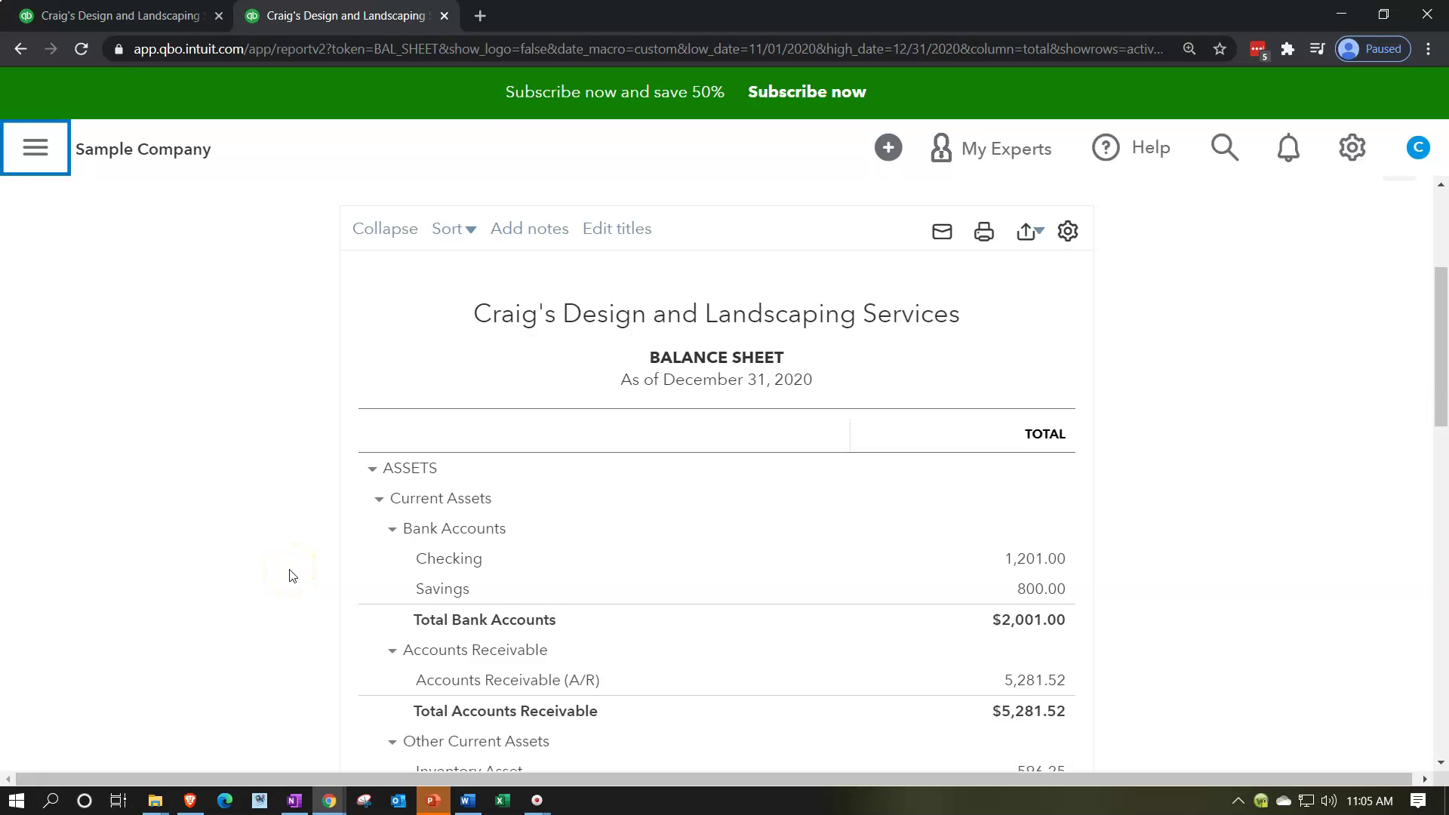
scroll(291, 576, up, 4)
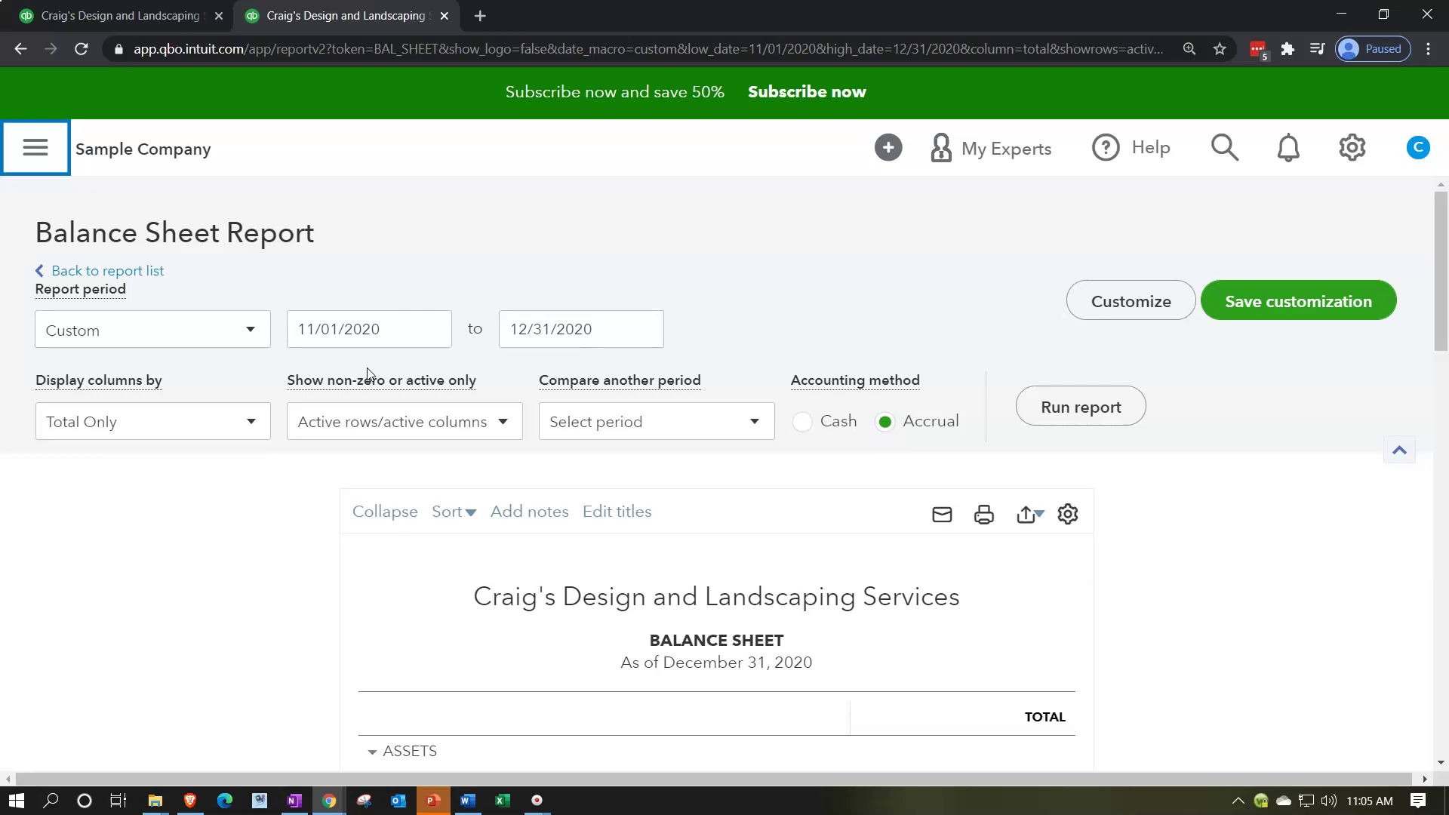
scroll(327, 591, down, 4)
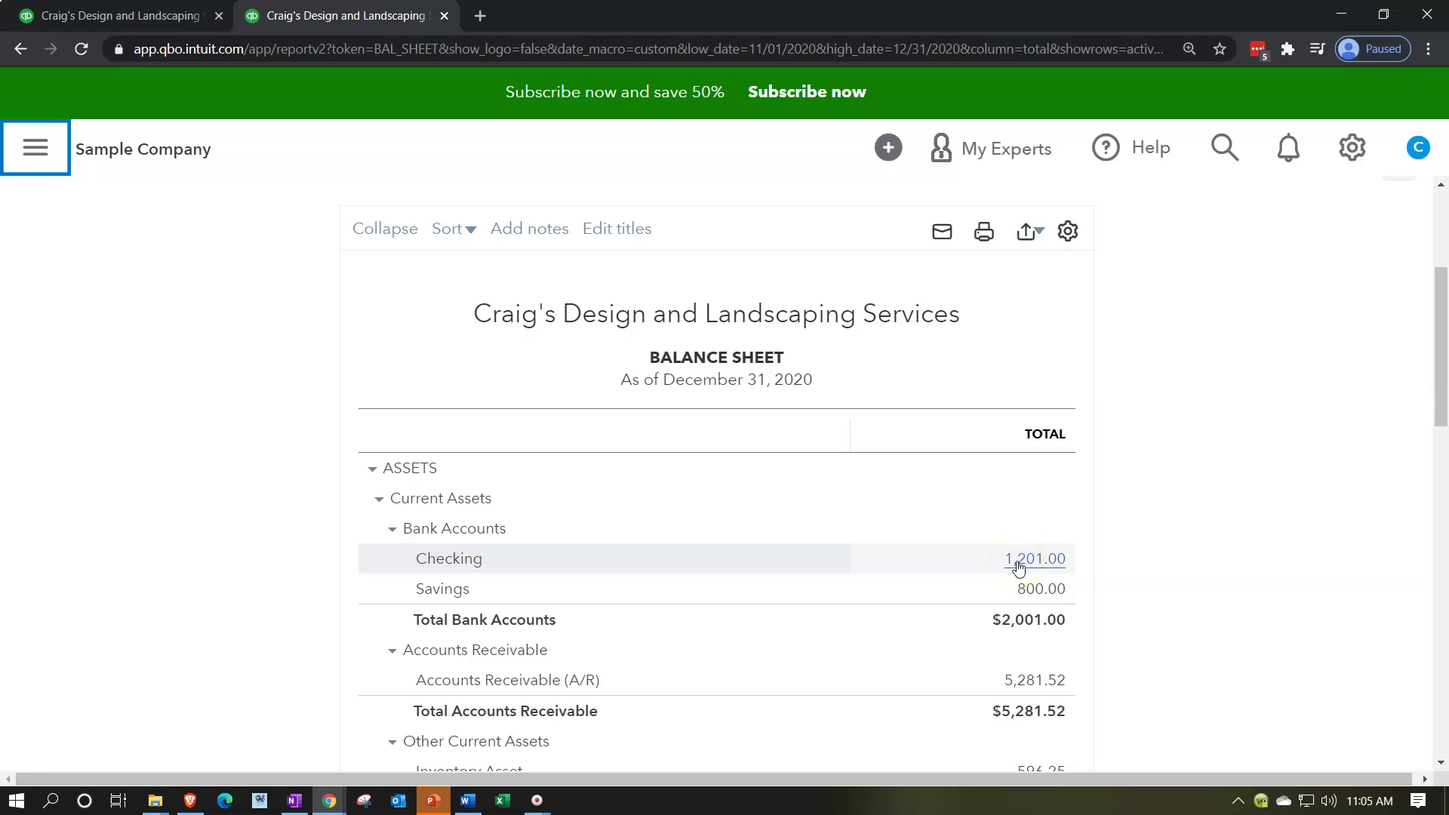
scroll(259, 592, up, 4)
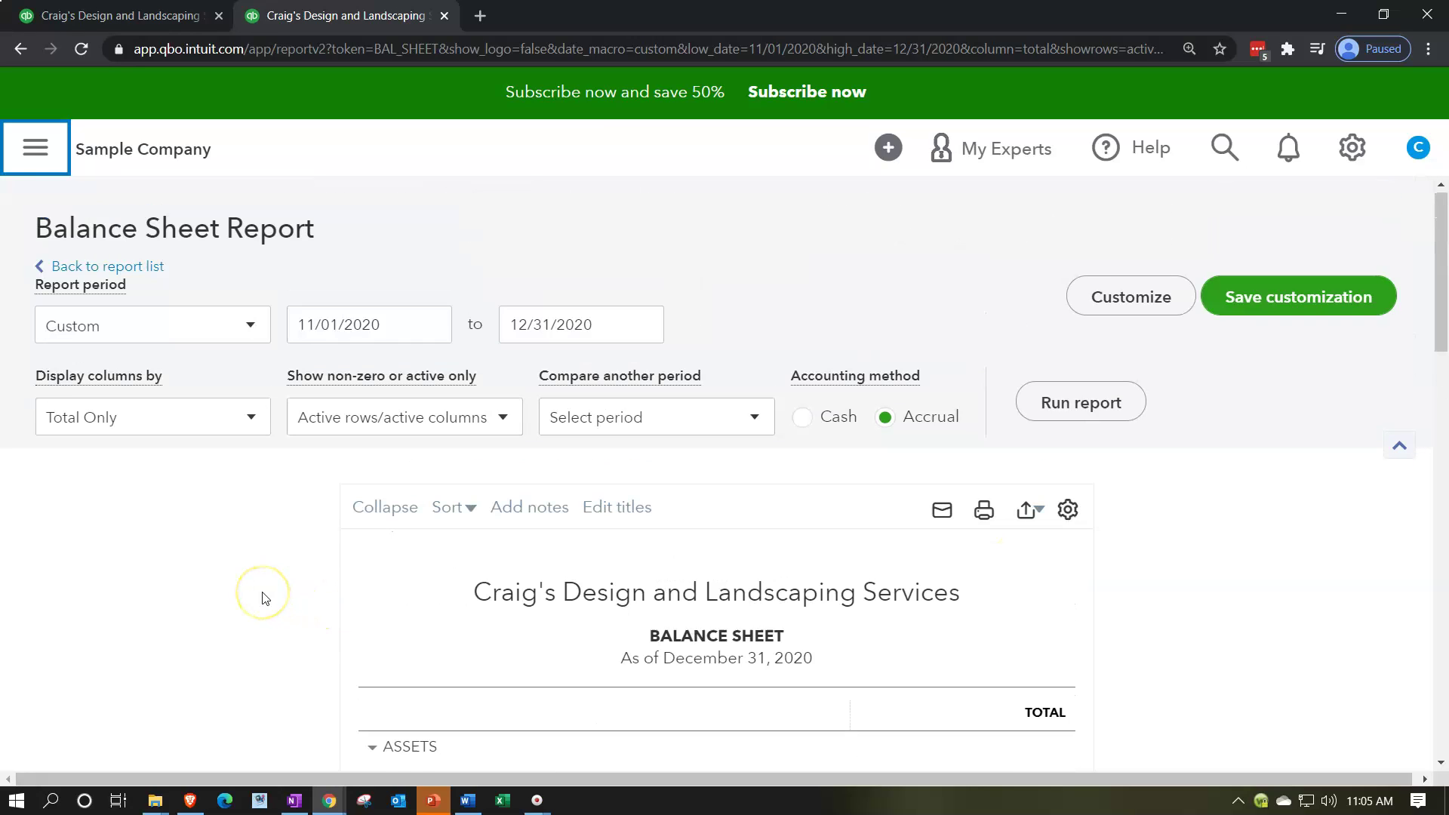
click(247, 423)
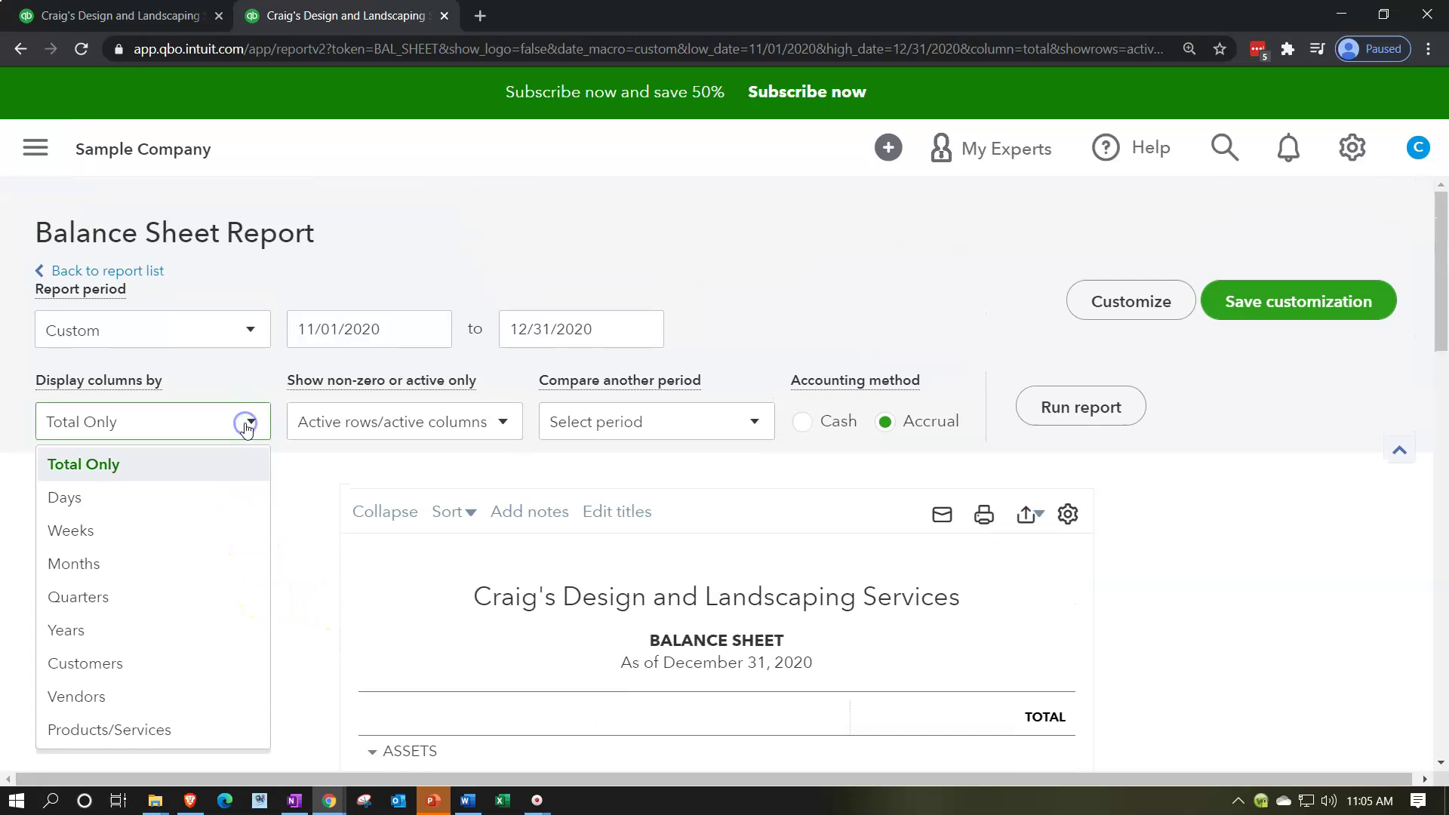
click(152, 561)
click(1040, 408)
scroll(1040, 410, down, 5)
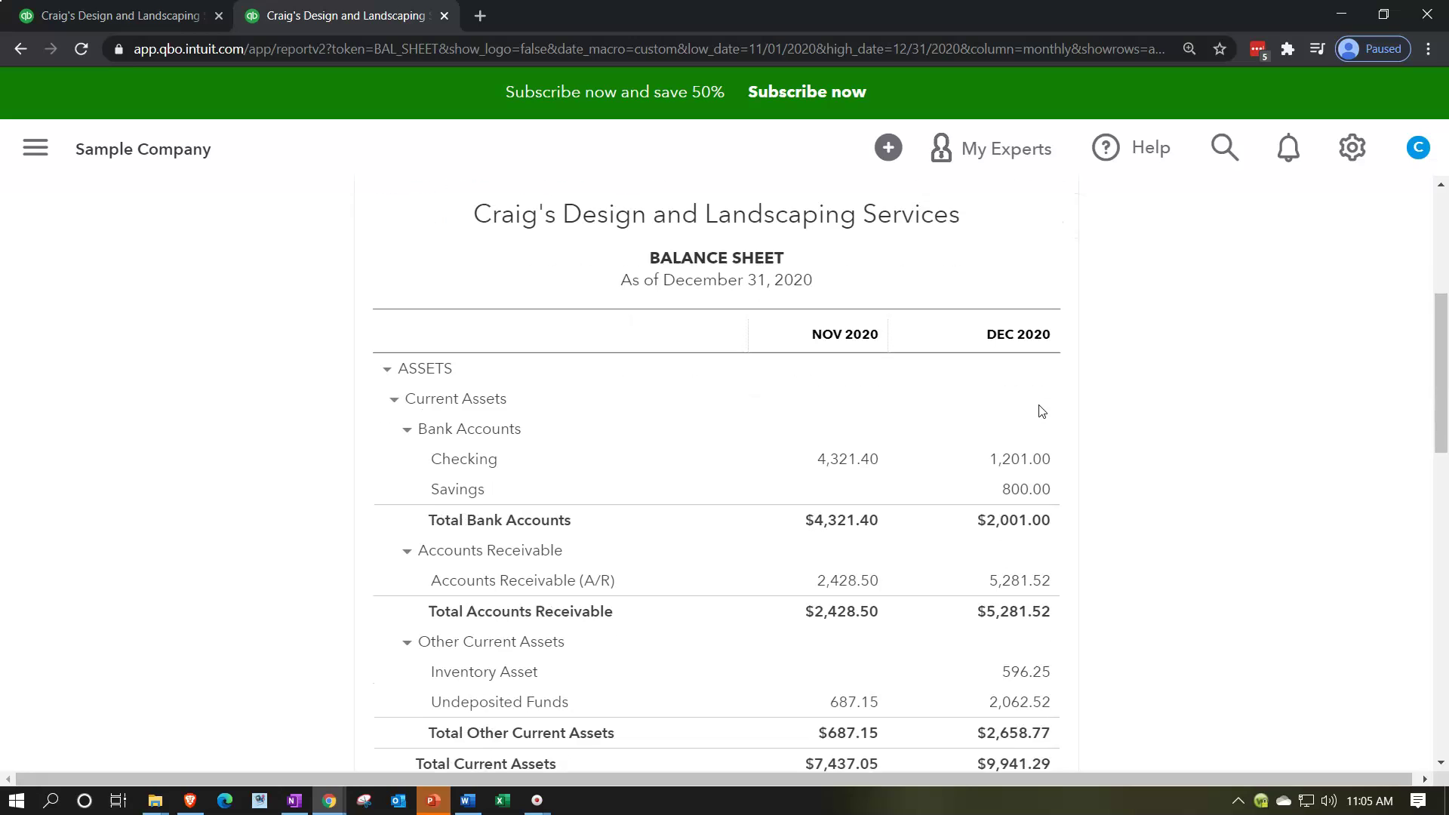
Compare the November and December 2020 columns of the balance sheet against the report settings.
click(864, 385)
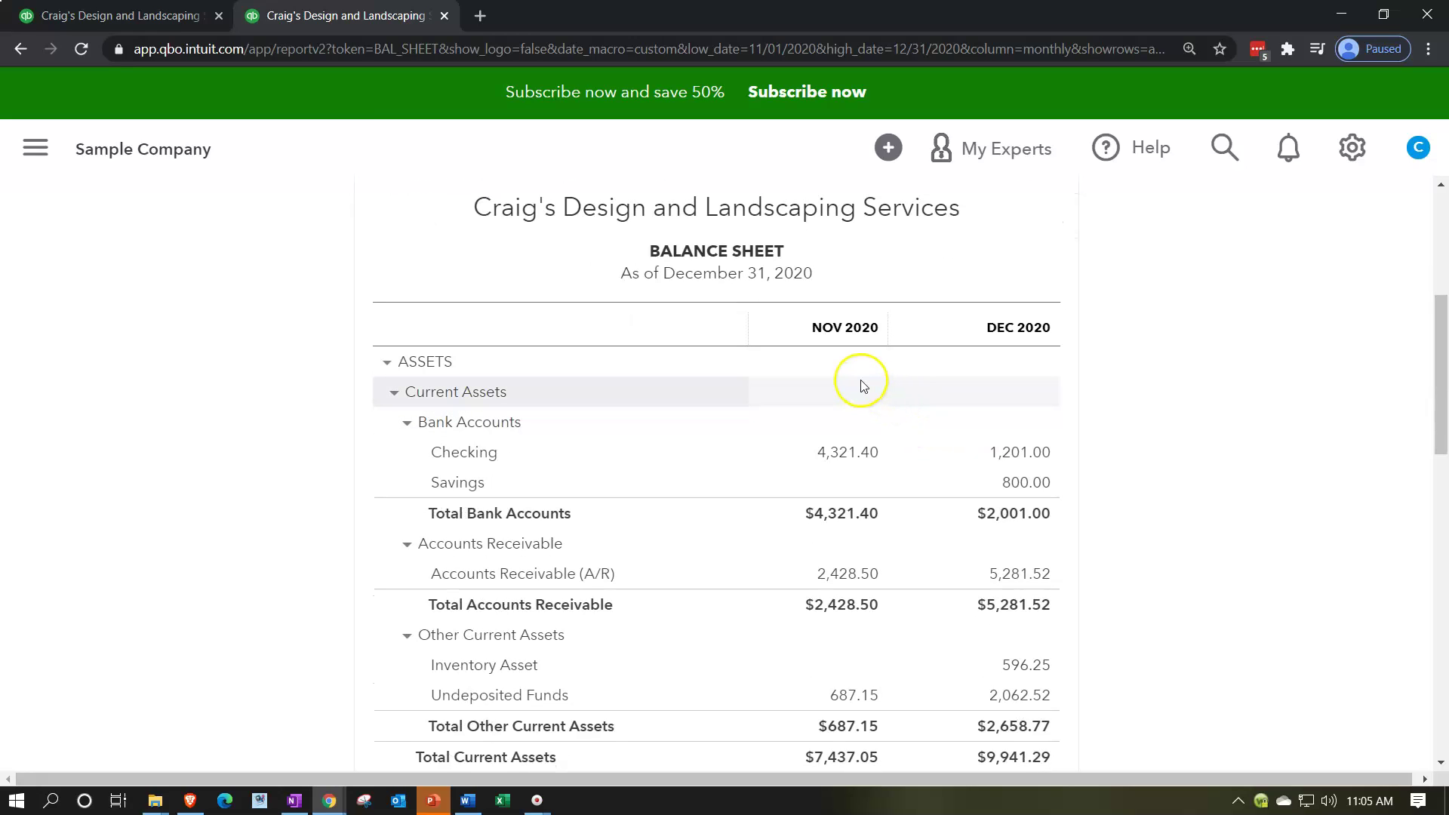
click(1022, 348)
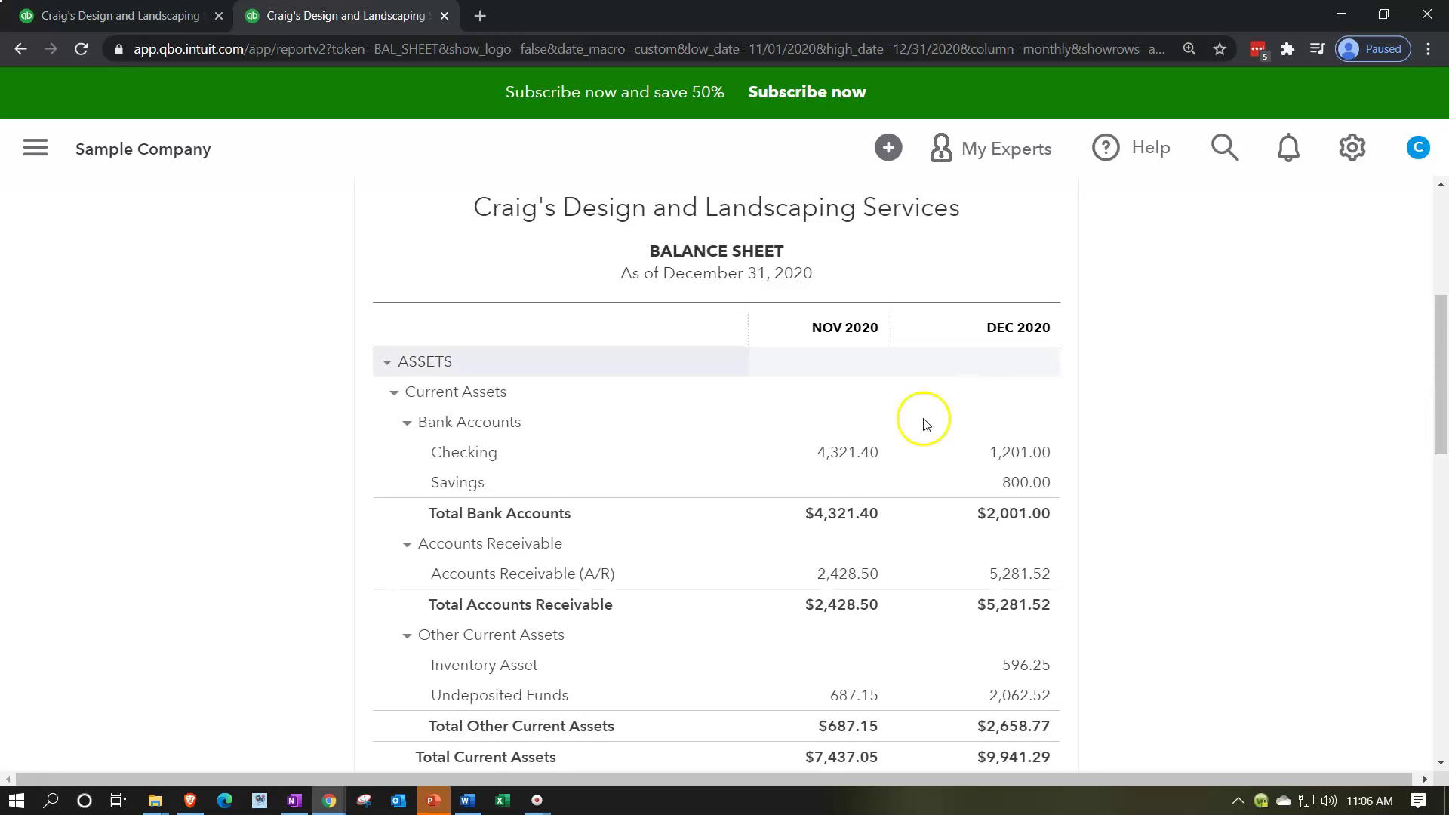
scroll(327, 452, up, 2)
scroll(327, 451, up, 1)
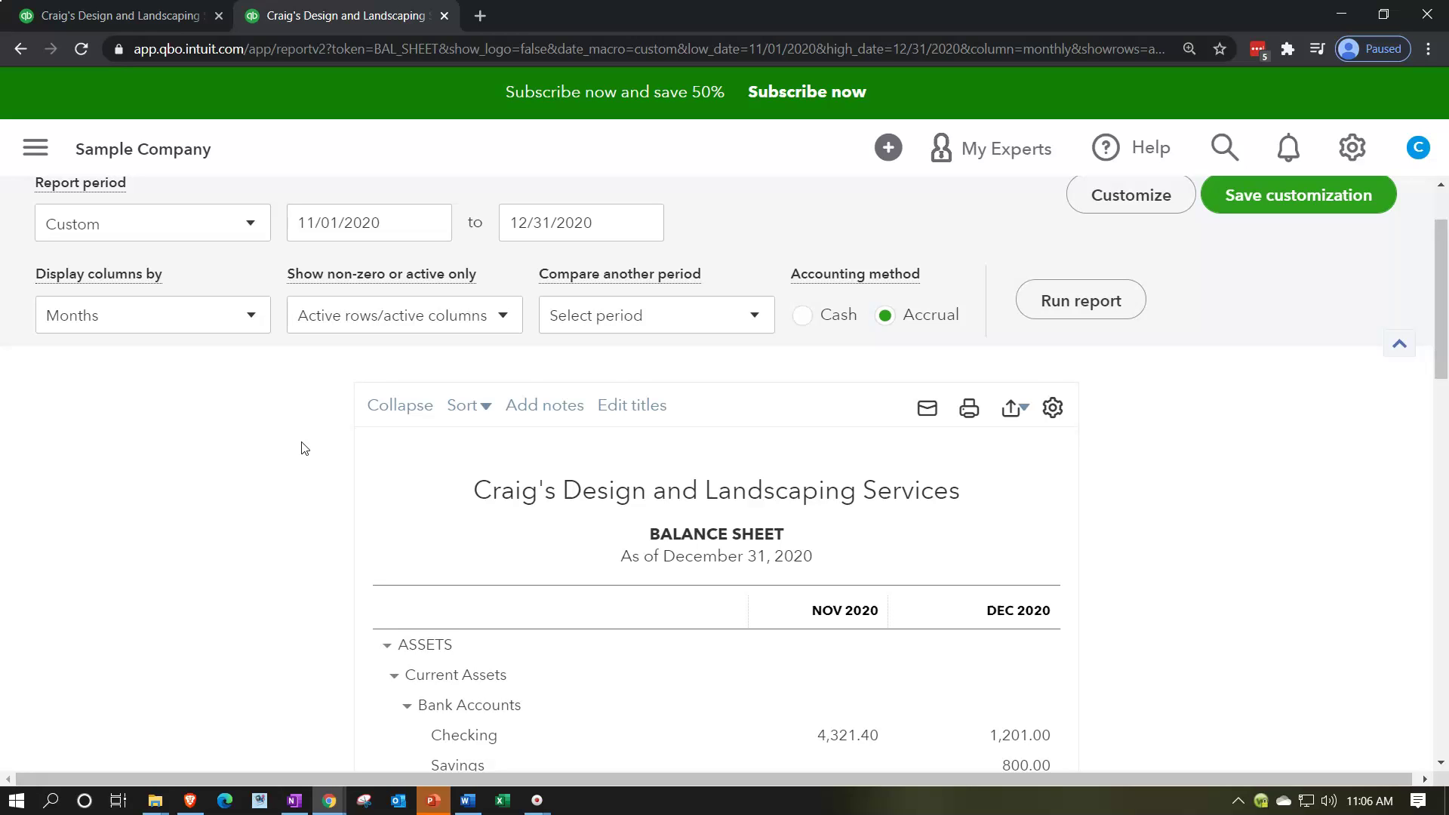
scroll(305, 448, down, 3)
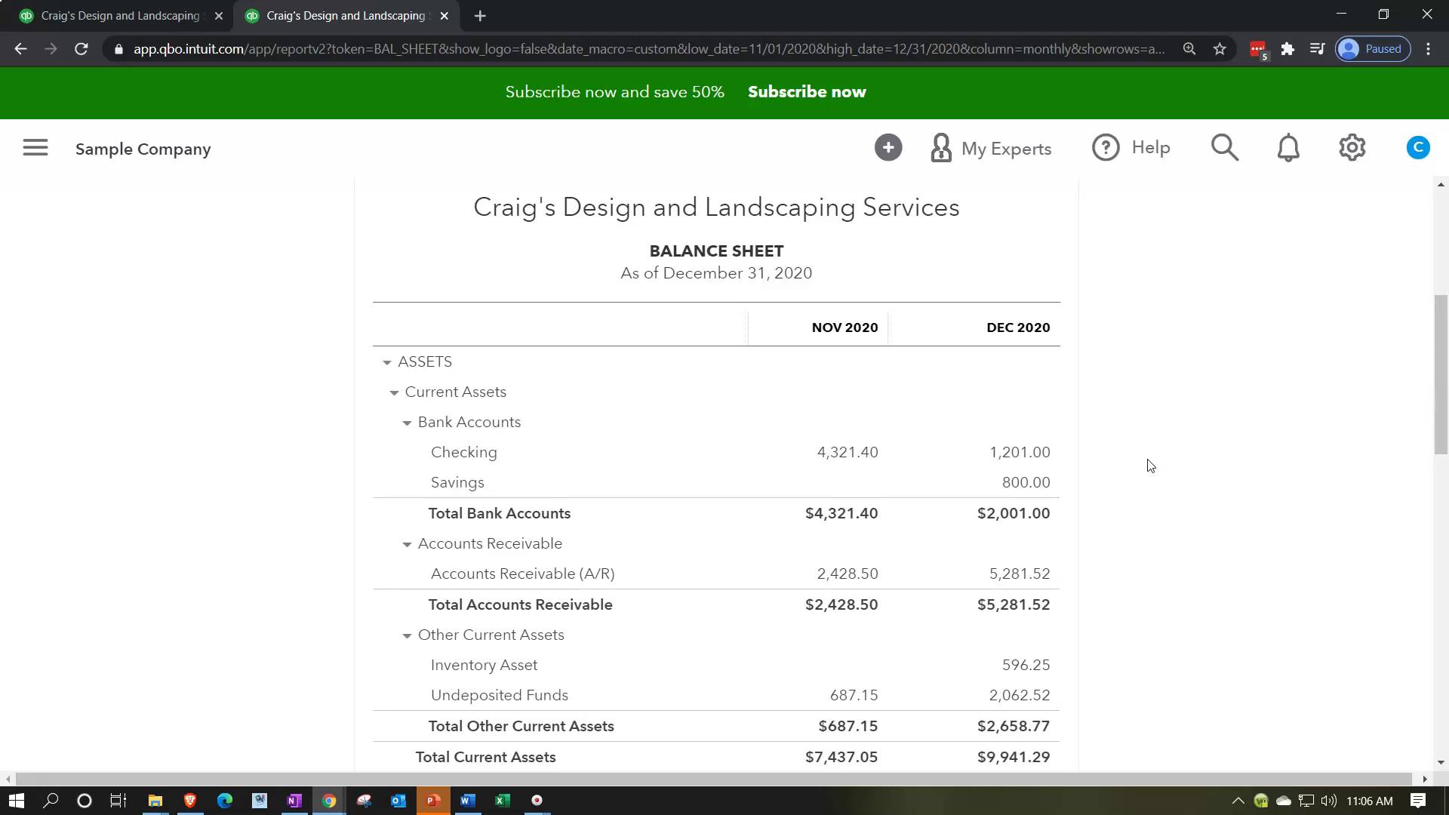
Set the report period's start date to 10/01/2020 and rerun the balance sheet with monthly columns.
scroll(1145, 463, up, 4)
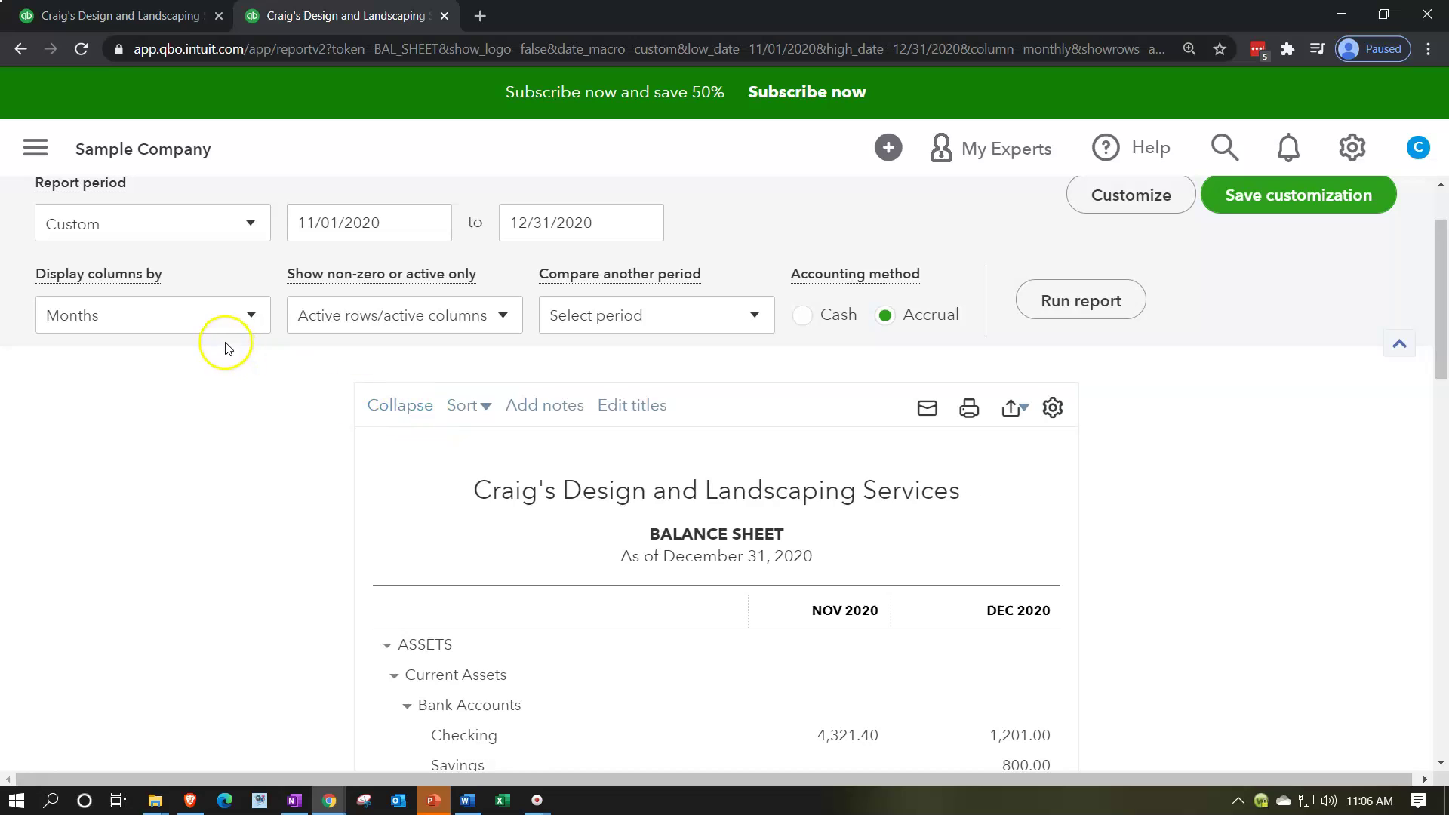
drag(382, 225, 238, 232)
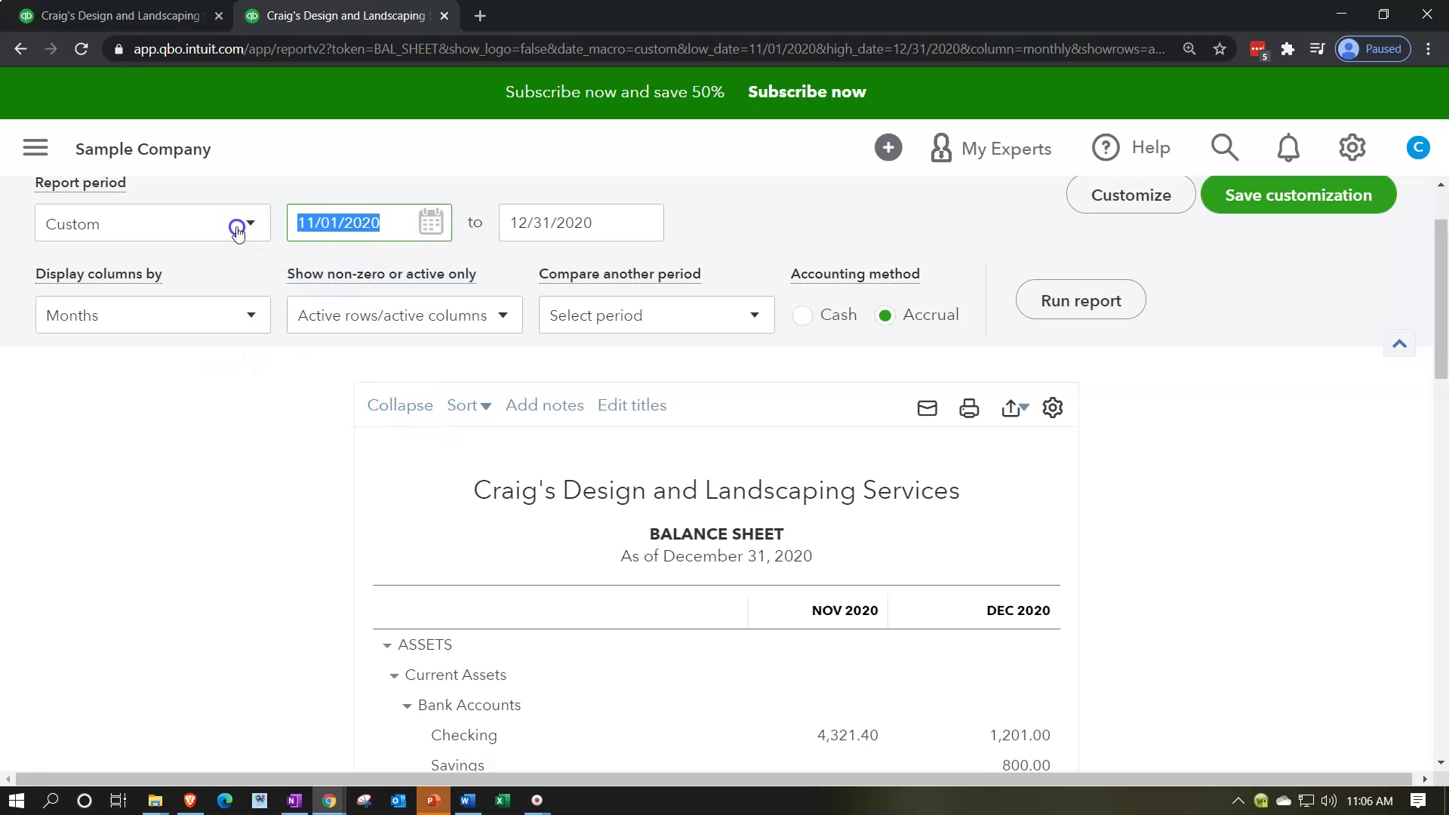
text(10/01/2020)
key(Tab)
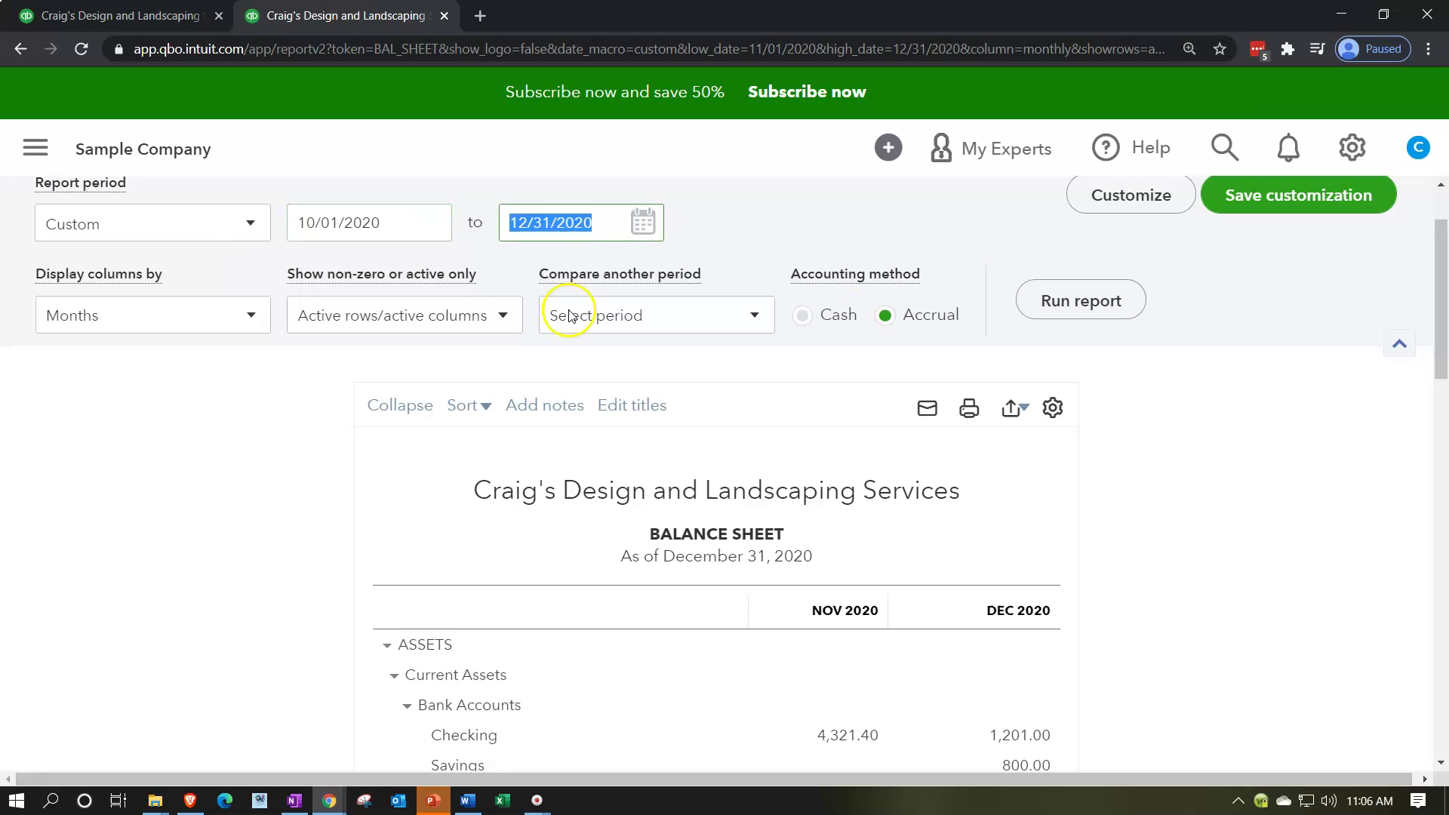
click(1030, 299)
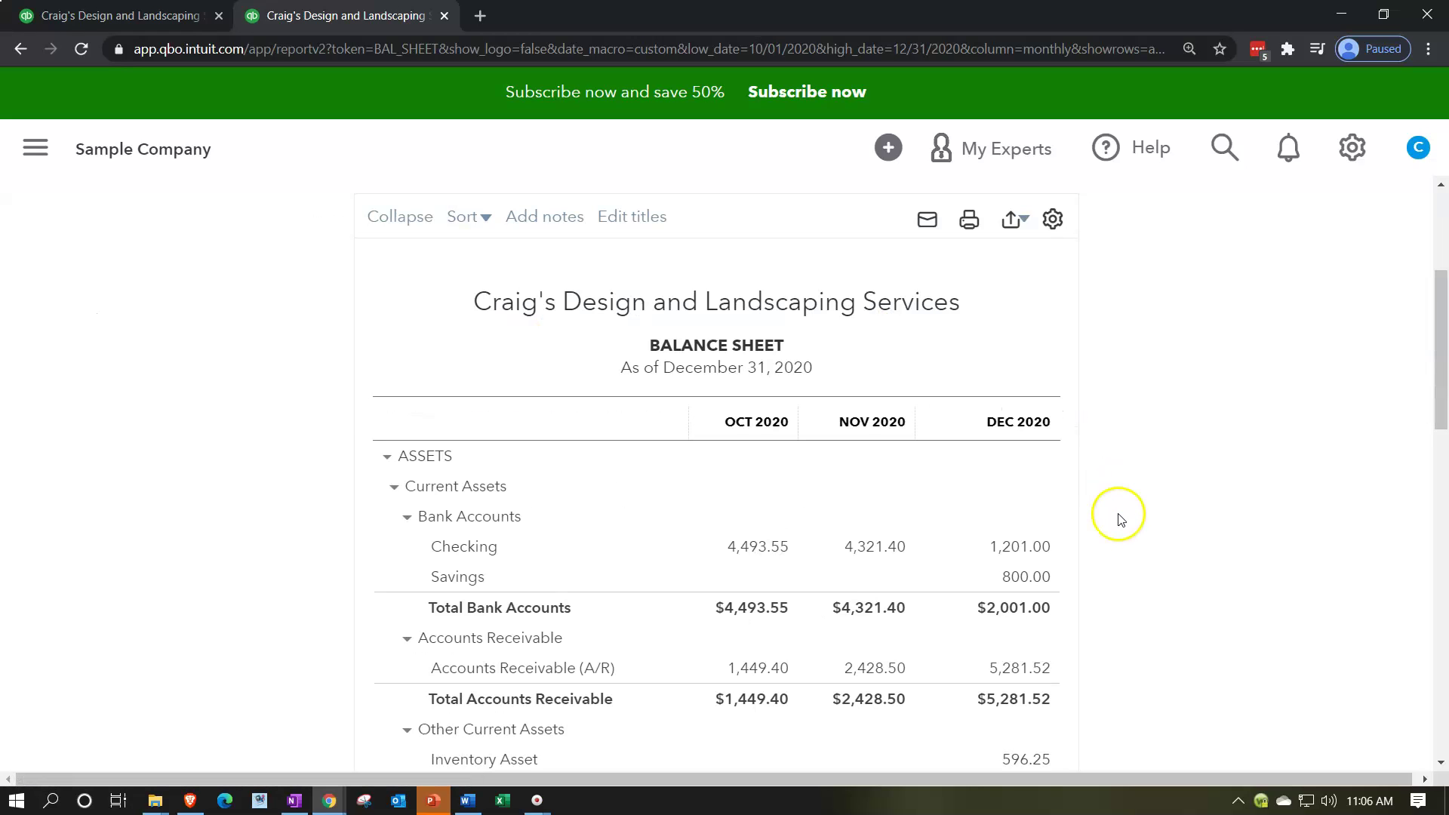
scroll(1121, 525, down, 1)
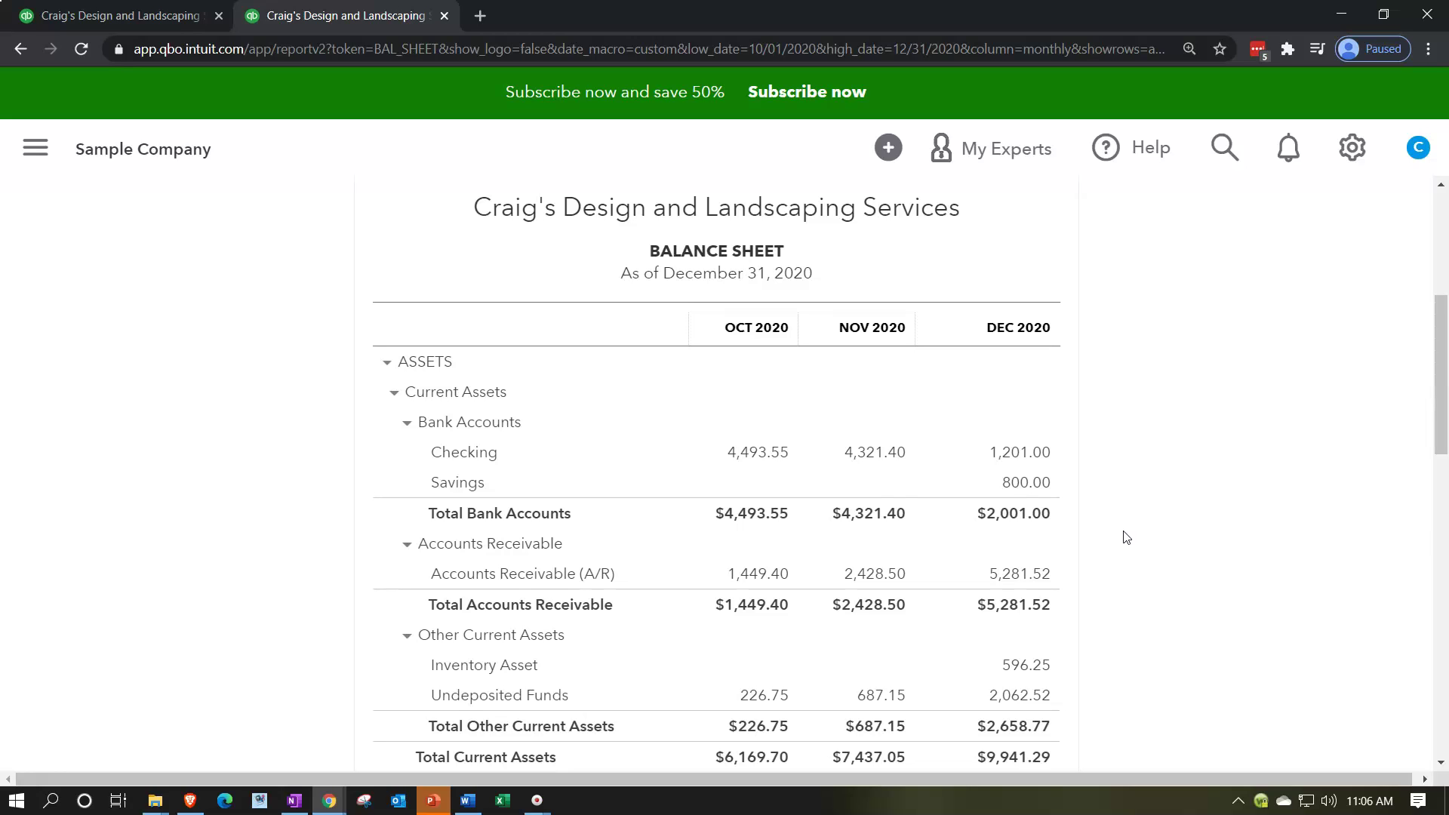
Return the report period's start date to 11/01/2020 and rerun the monthly balance sheet.
scroll(1125, 533, up, 5)
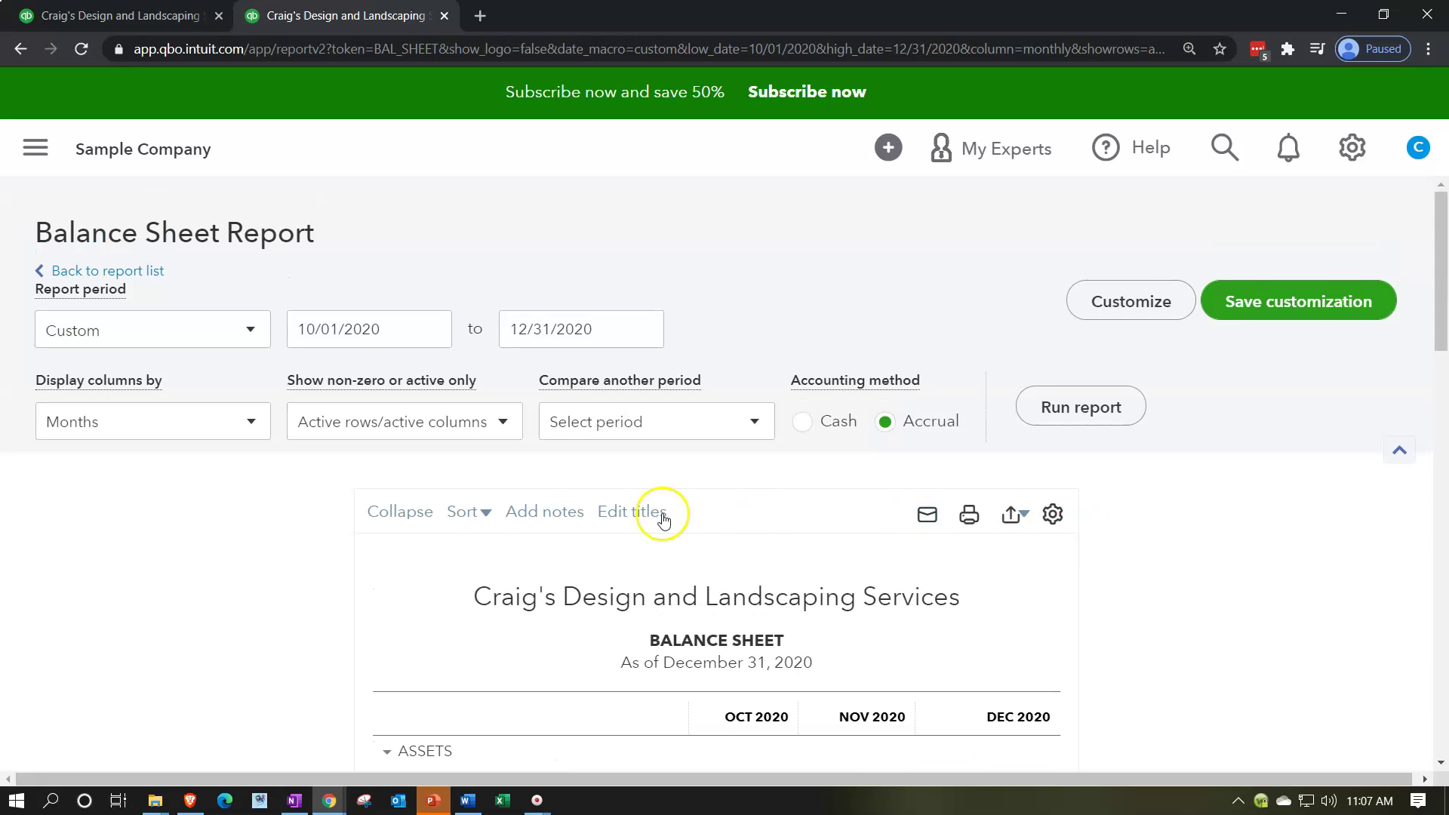
drag(382, 329, 218, 316)
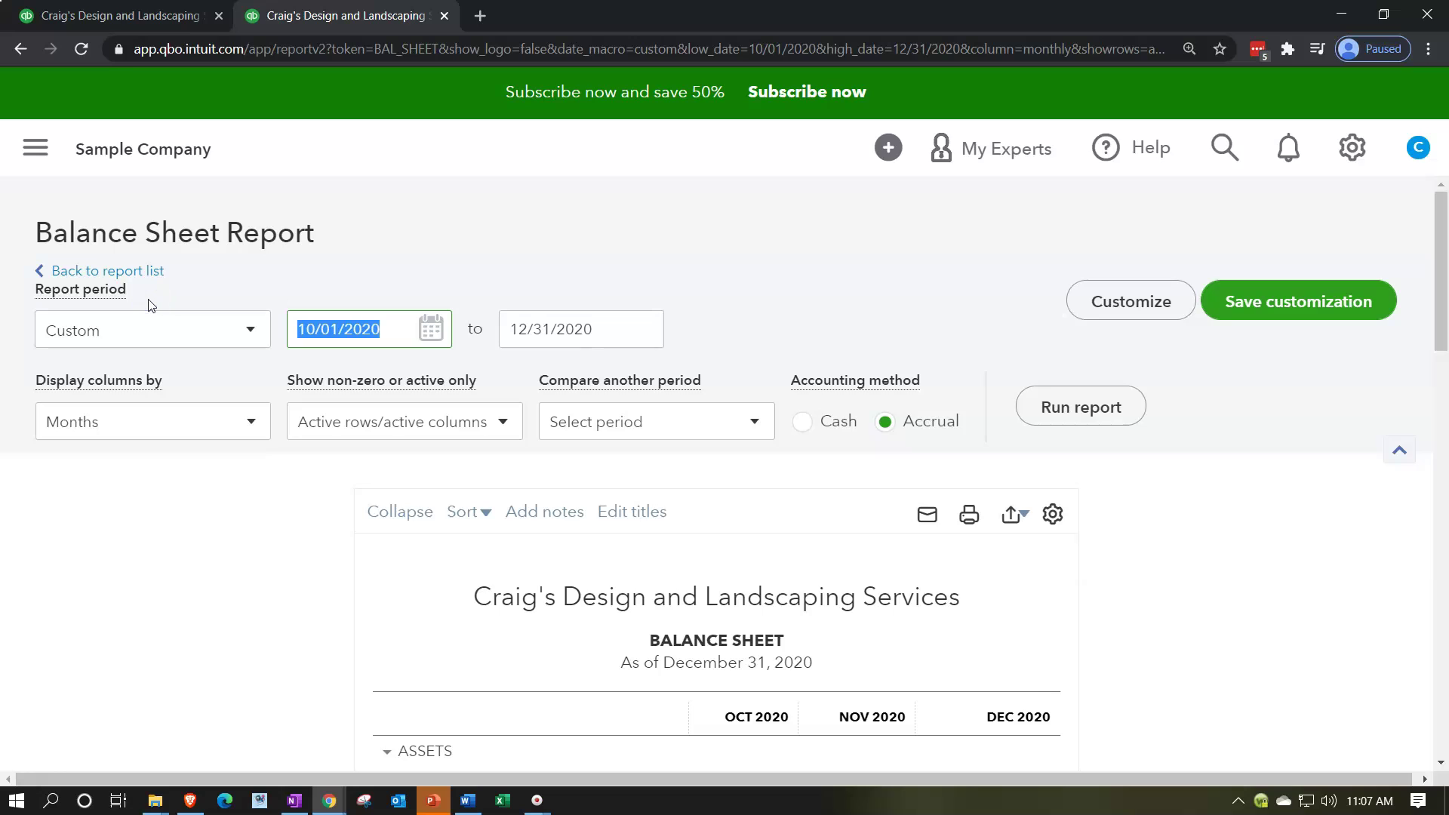
text(11)
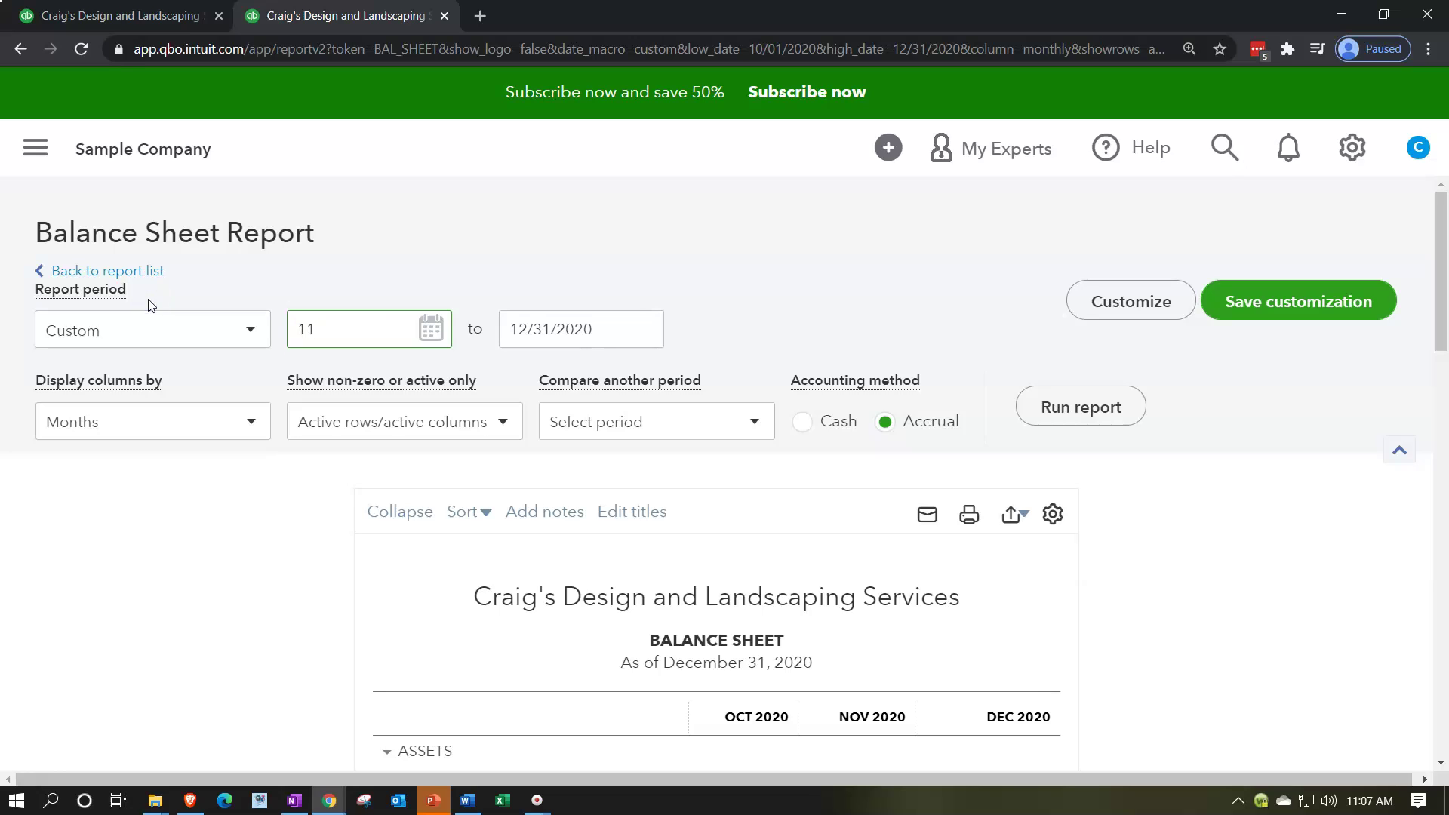
text(/01/2020)
key(Tab)
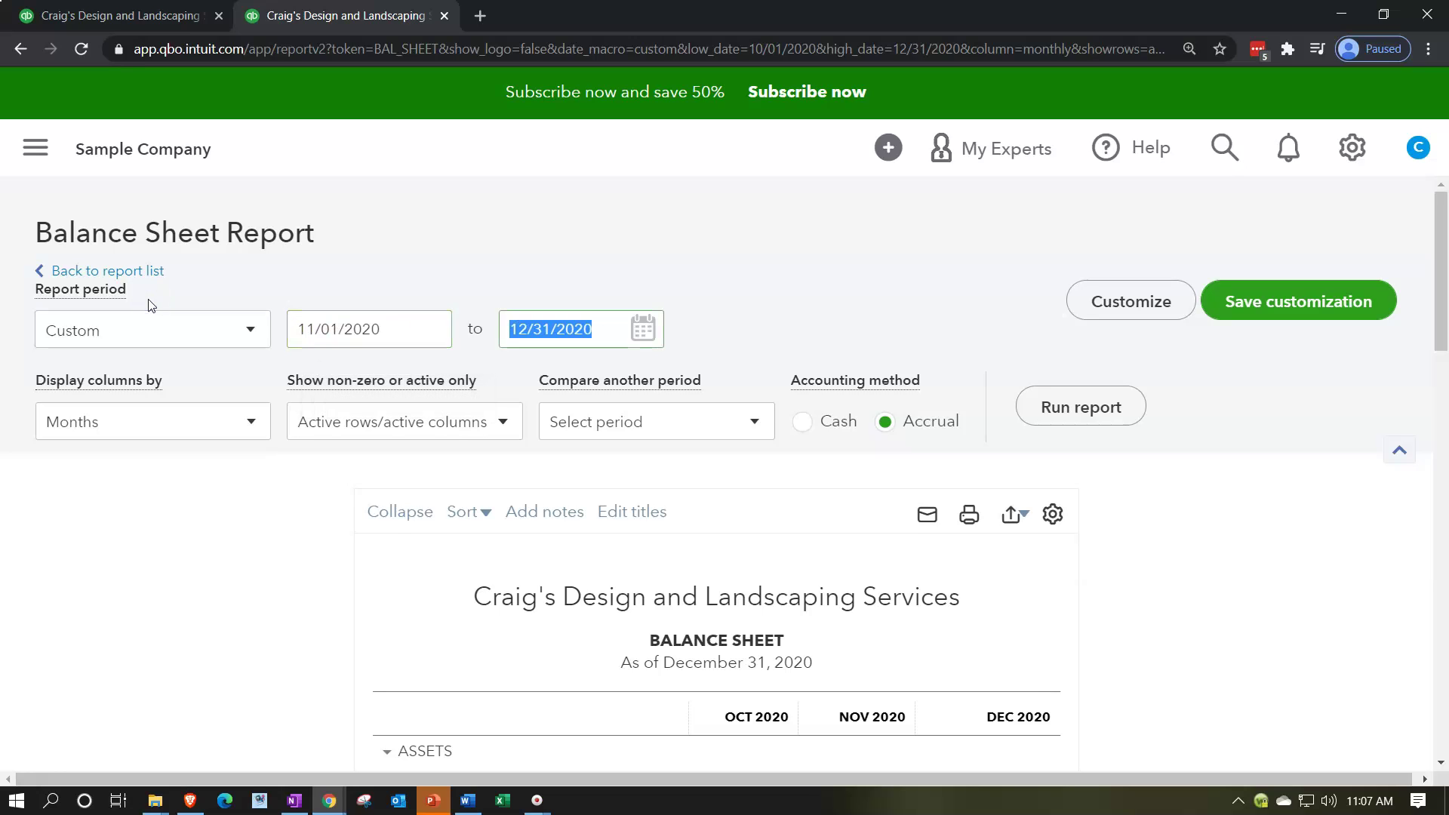
click(1034, 410)
scroll(1294, 586, down, 5)
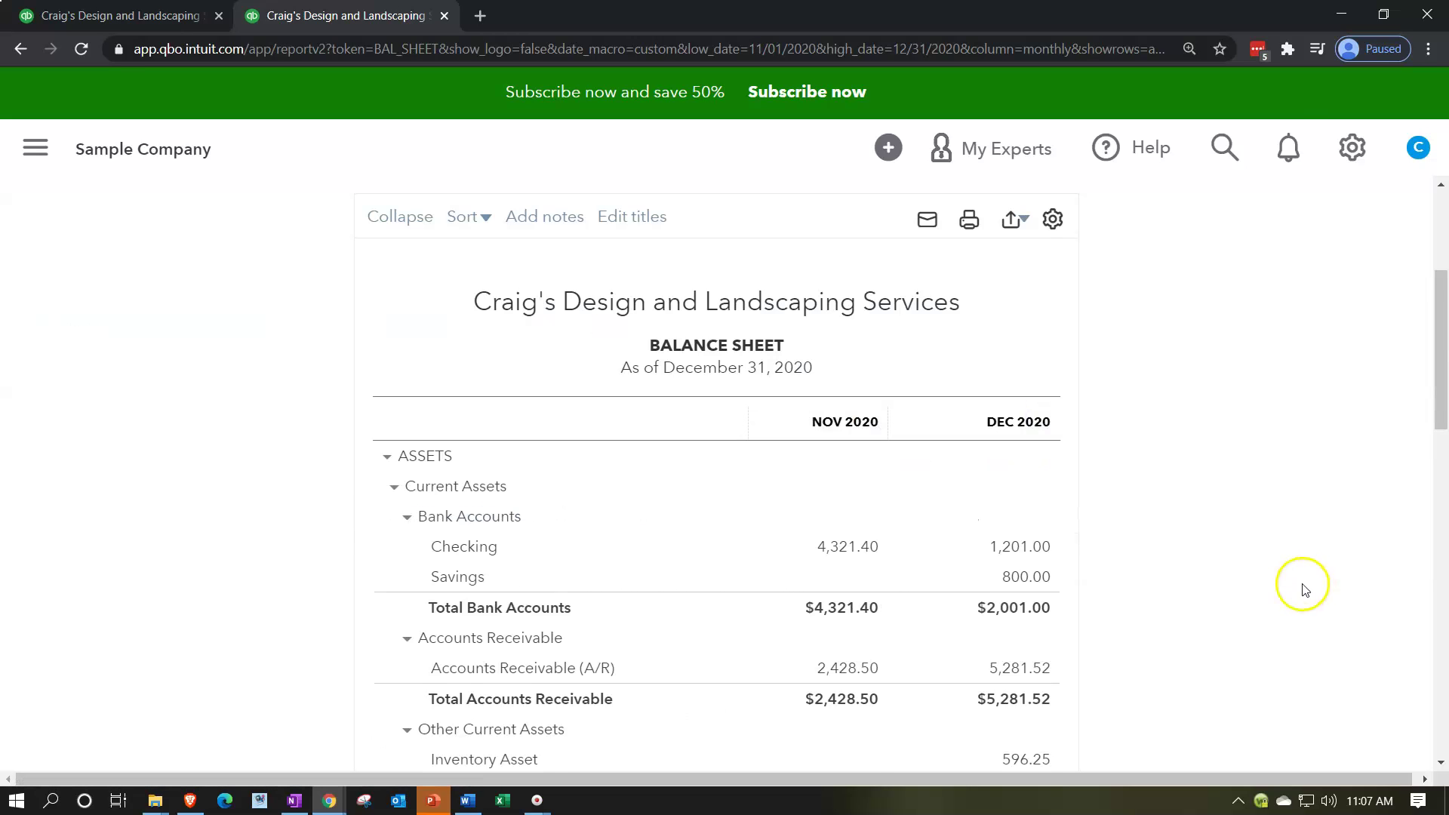
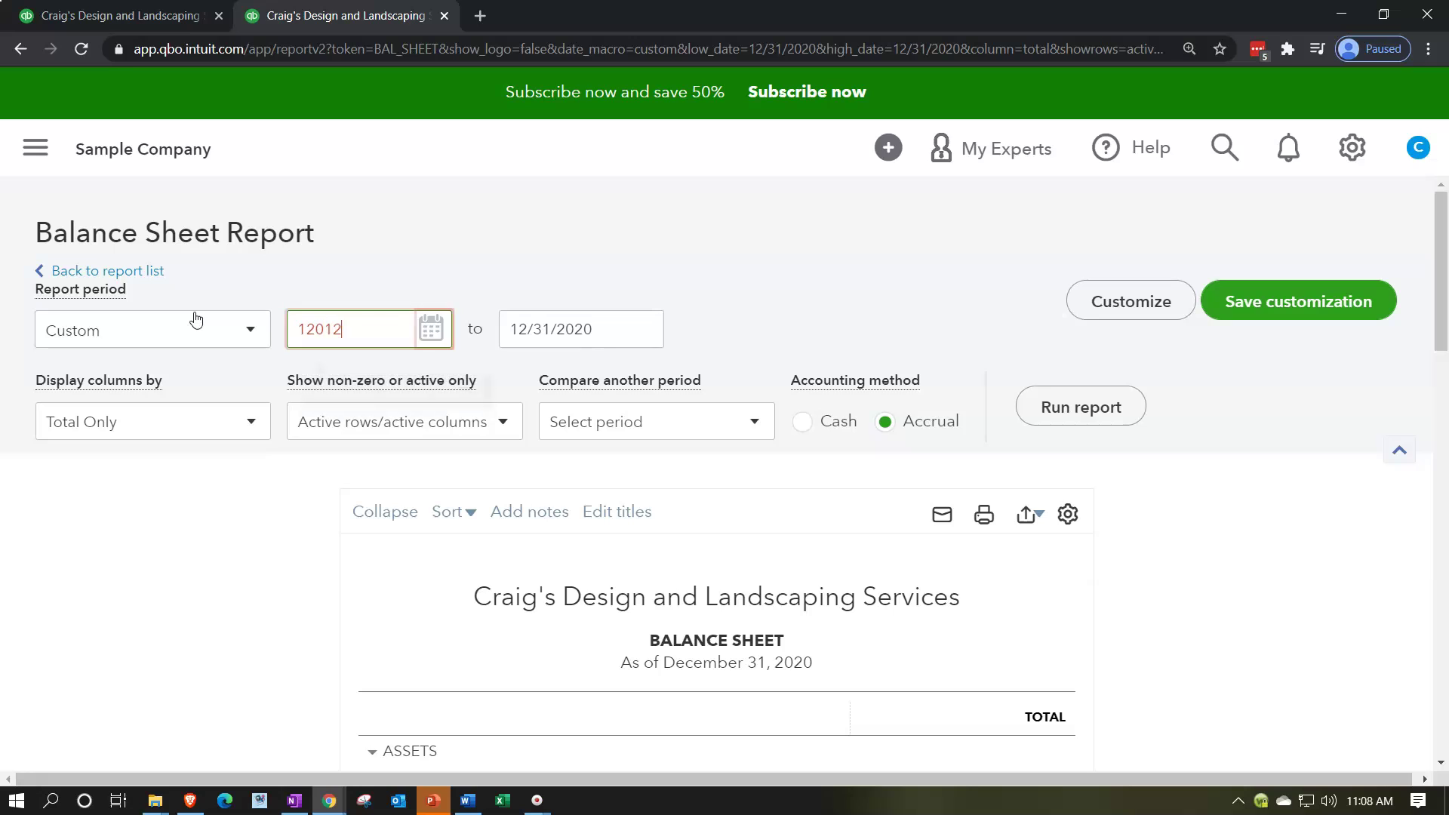
Set the report period's start date to 12/01/2020 and run the Total Only balance sheet.
key(Tab)
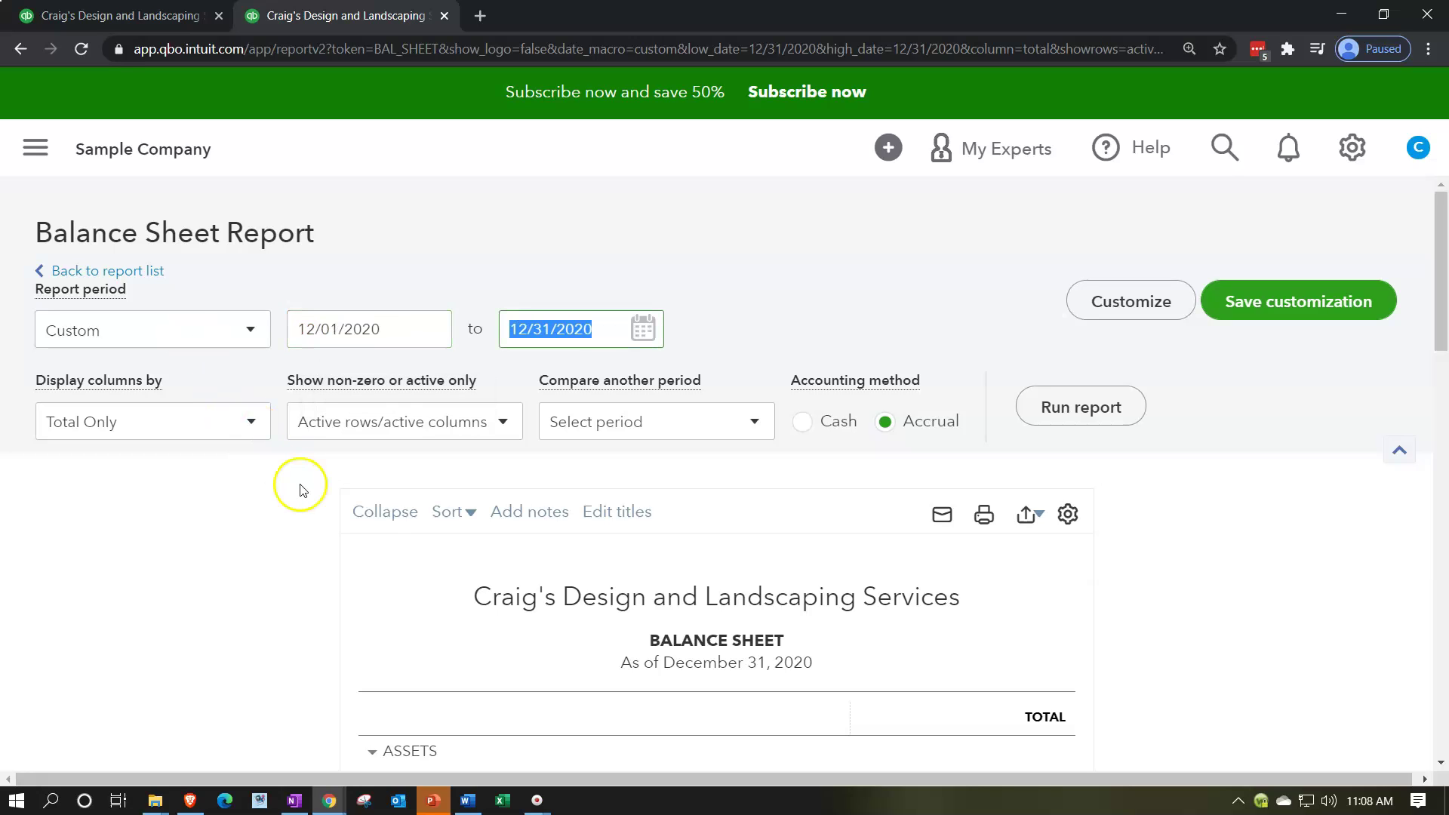
click(1039, 405)
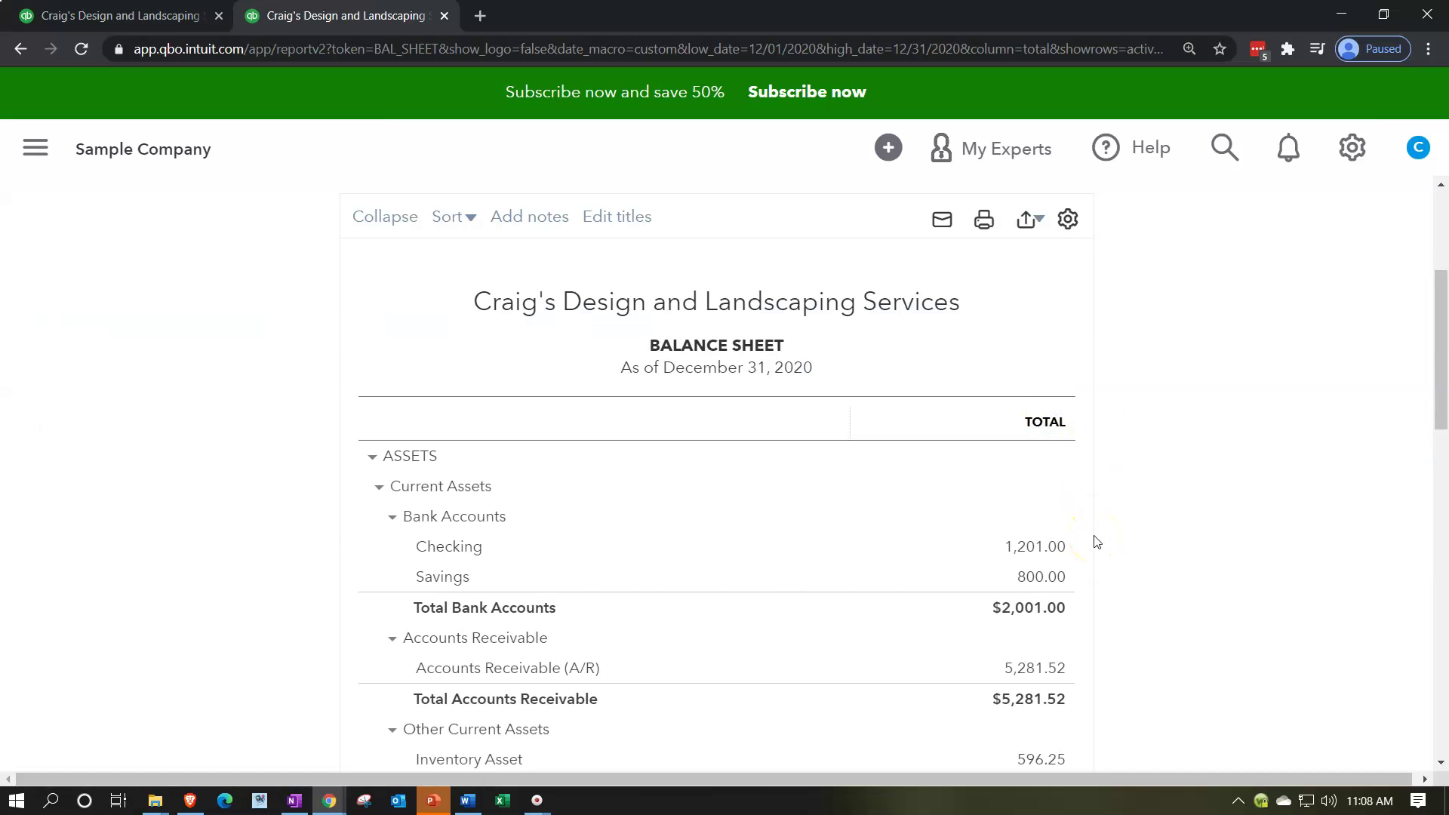
Add a previous period comparison covering 11/01/2020 to 11/30/2020 and rerun the balance sheet.
scroll(1097, 542, up, 3)
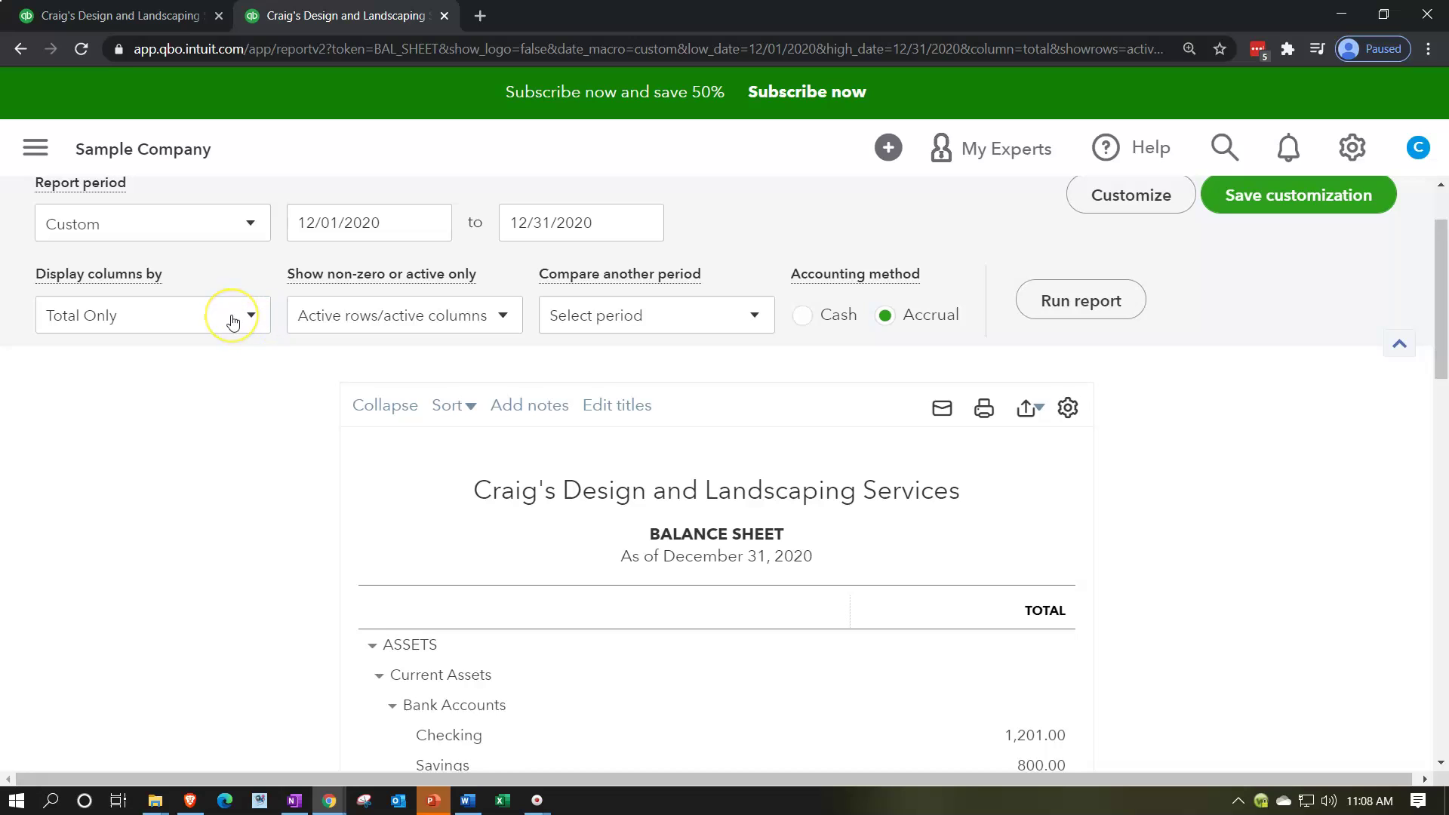
click(755, 316)
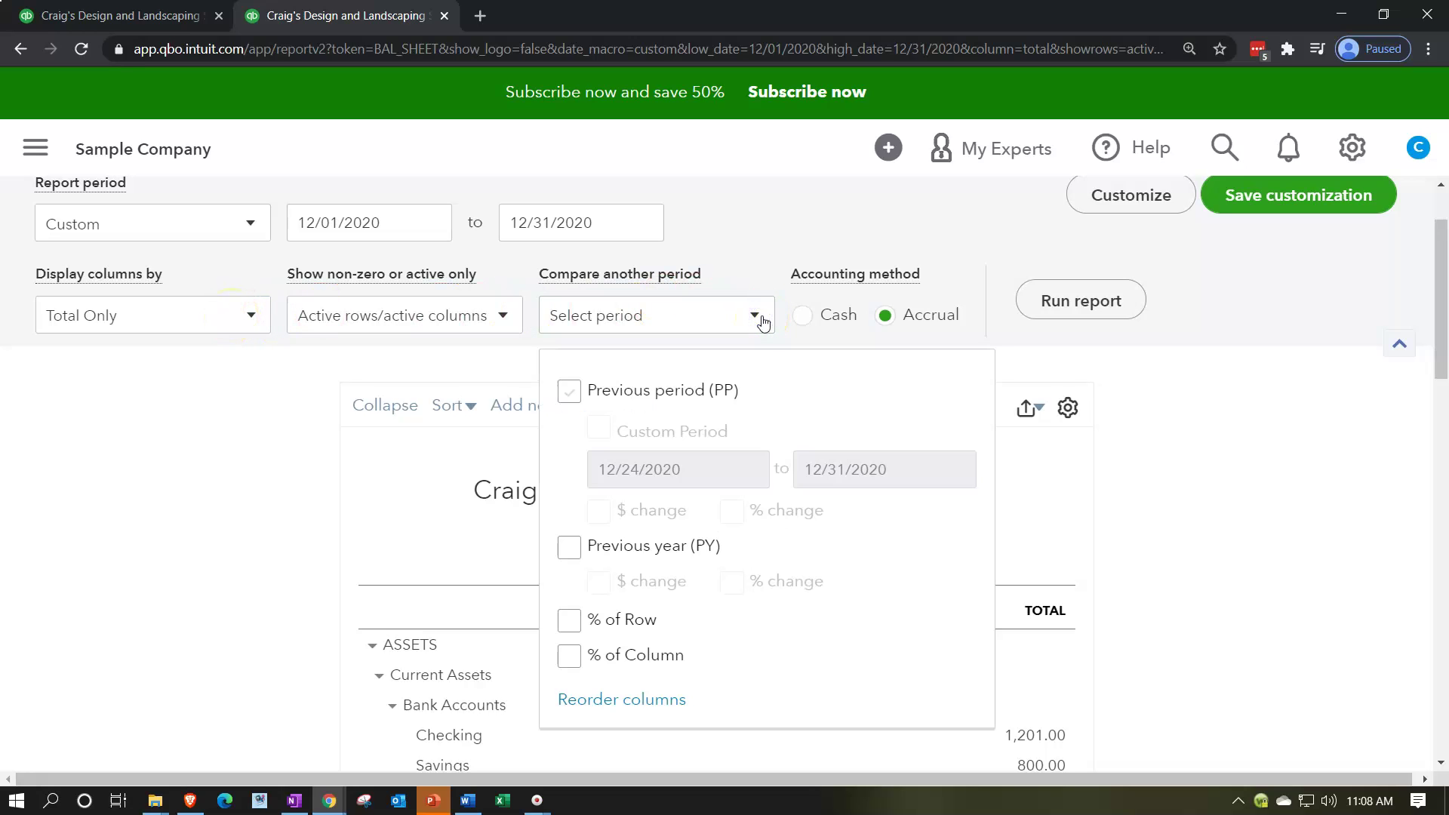
click(569, 391)
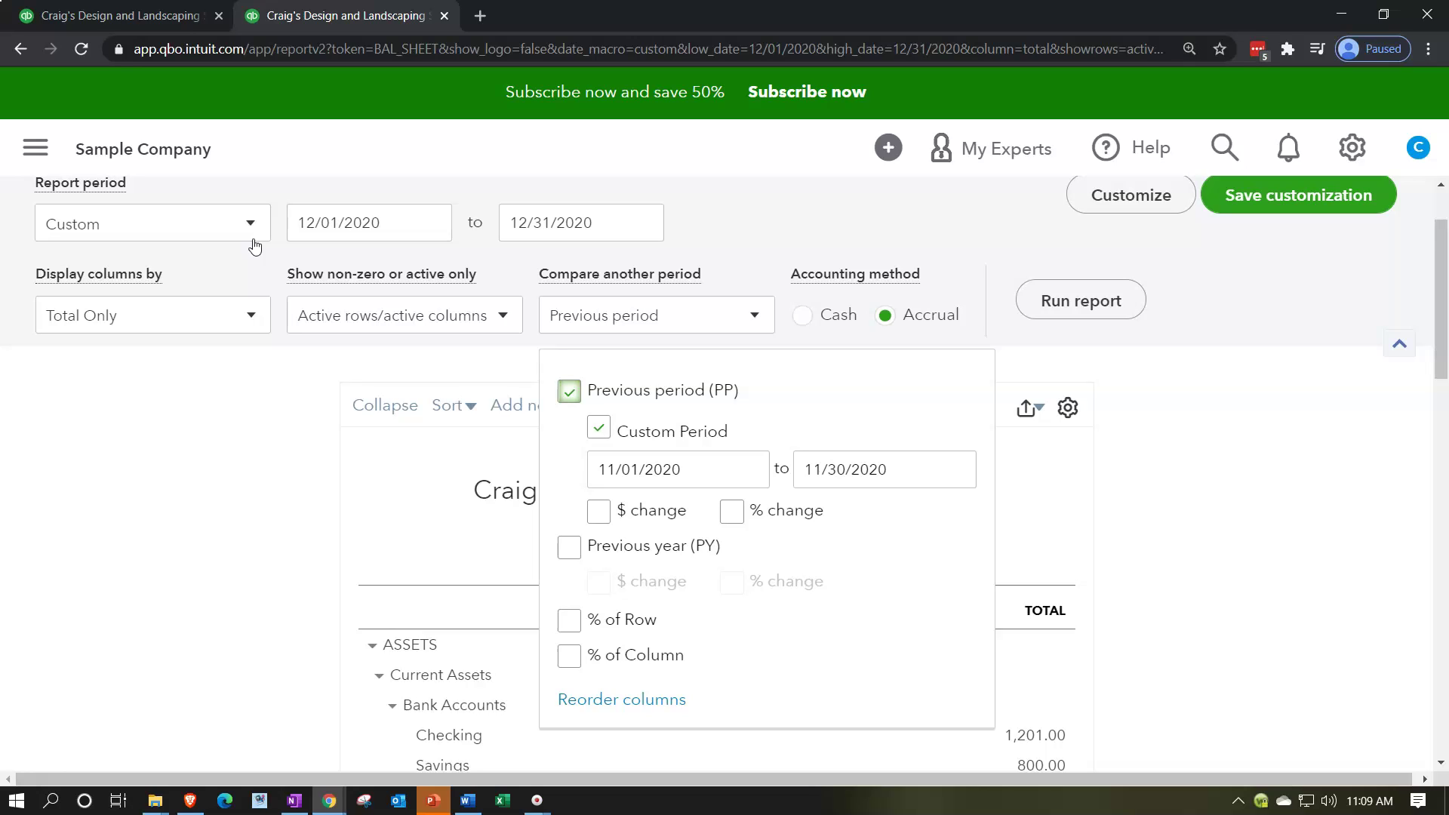
click(293, 238)
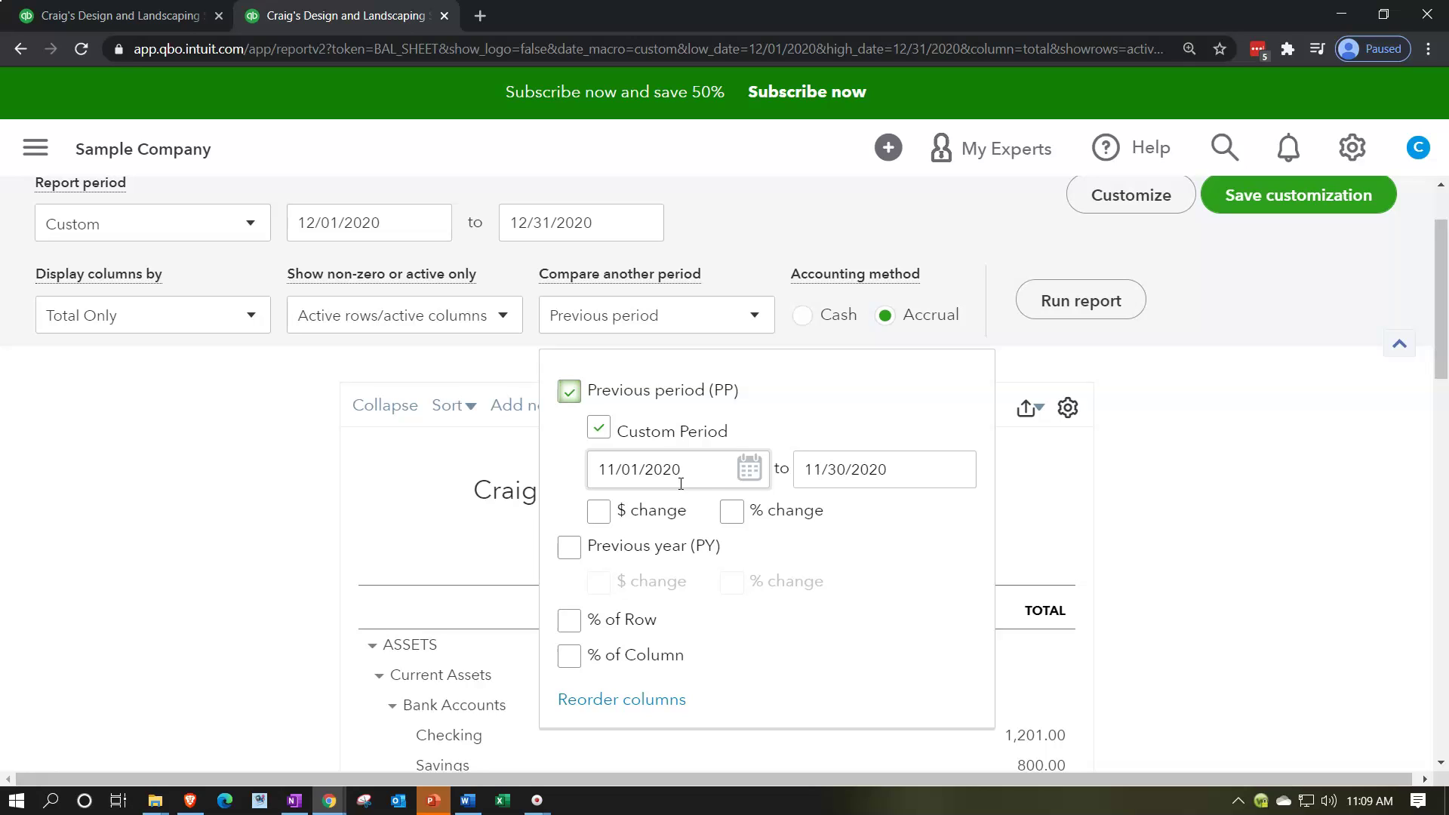
click(857, 481)
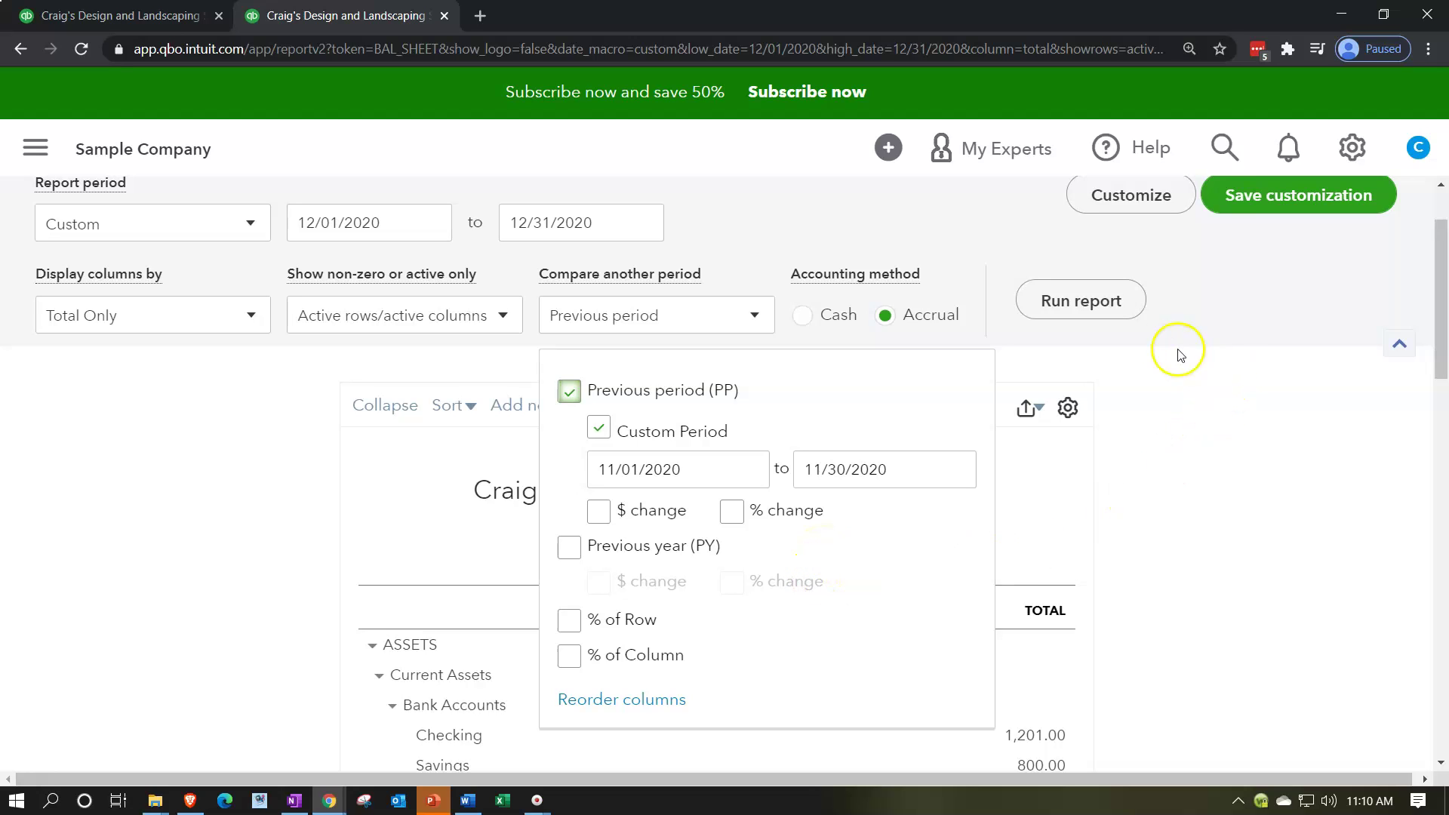
click(1204, 354)
scroll(1132, 377, up, 2)
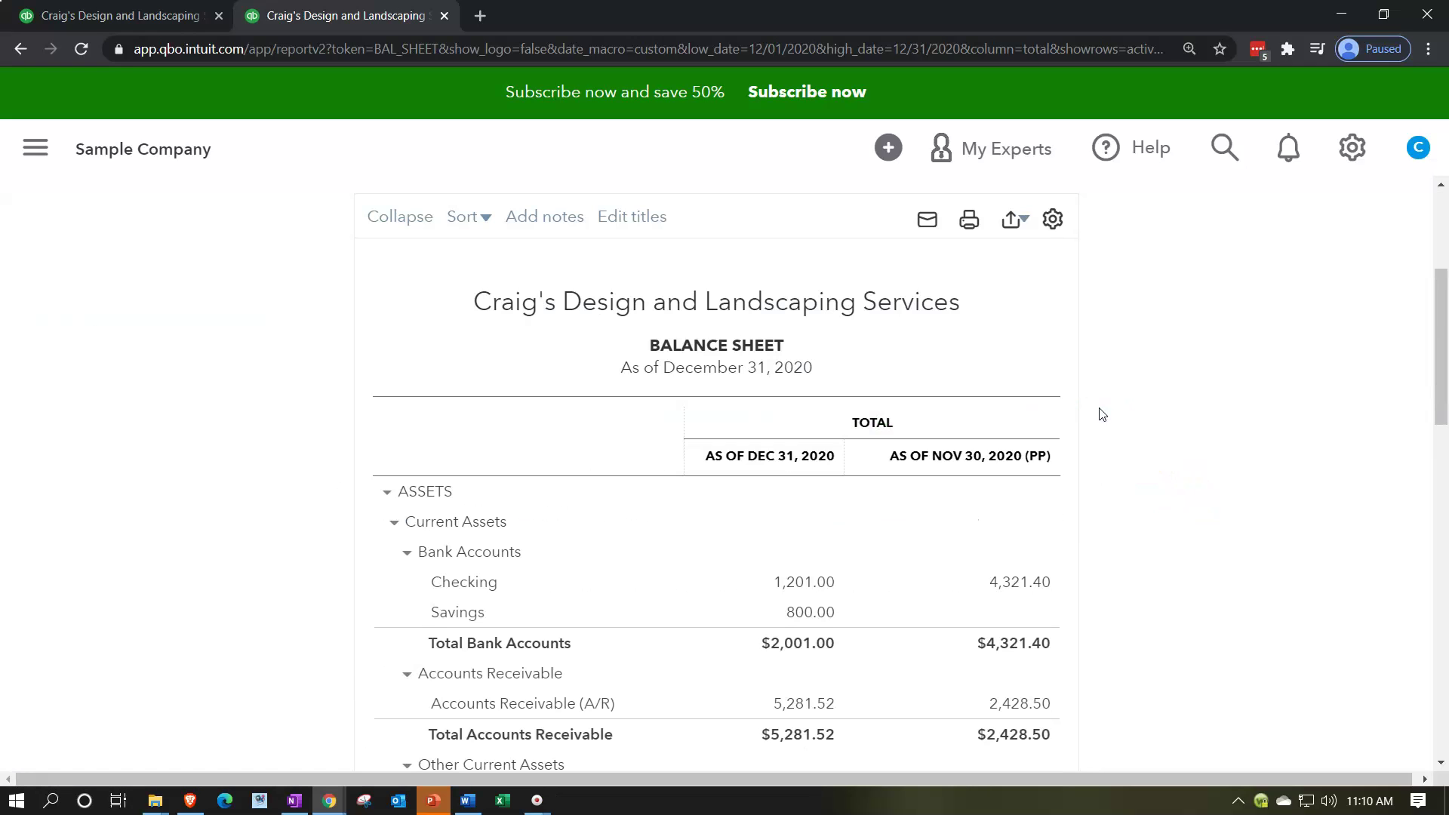
Compare the December 31 and November 30, 2020 columns across the assets and liabilities of the balance sheet.
click(1165, 551)
scroll(1184, 590, down, 2)
scroll(1182, 589, down, 1)
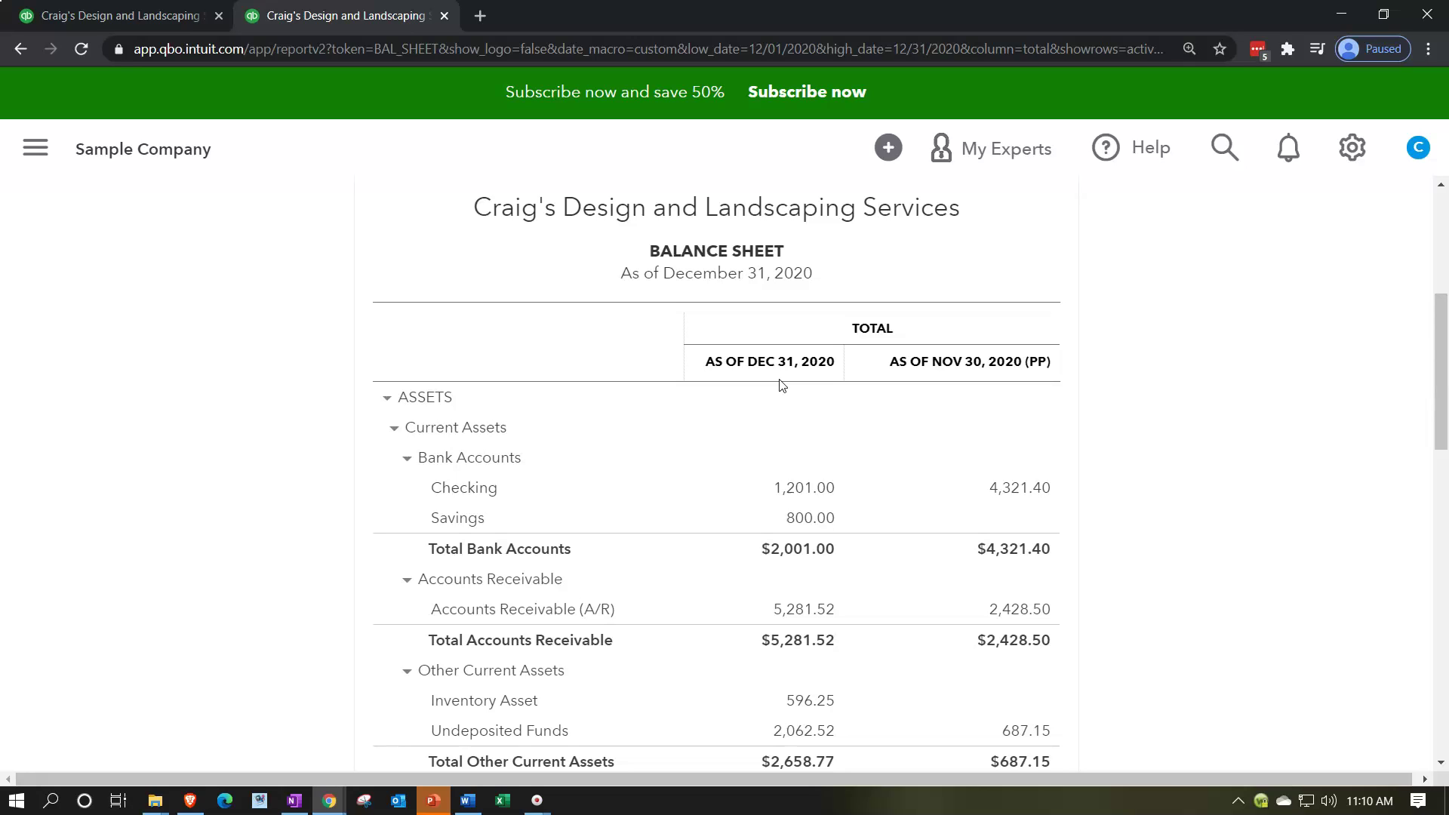
click(918, 395)
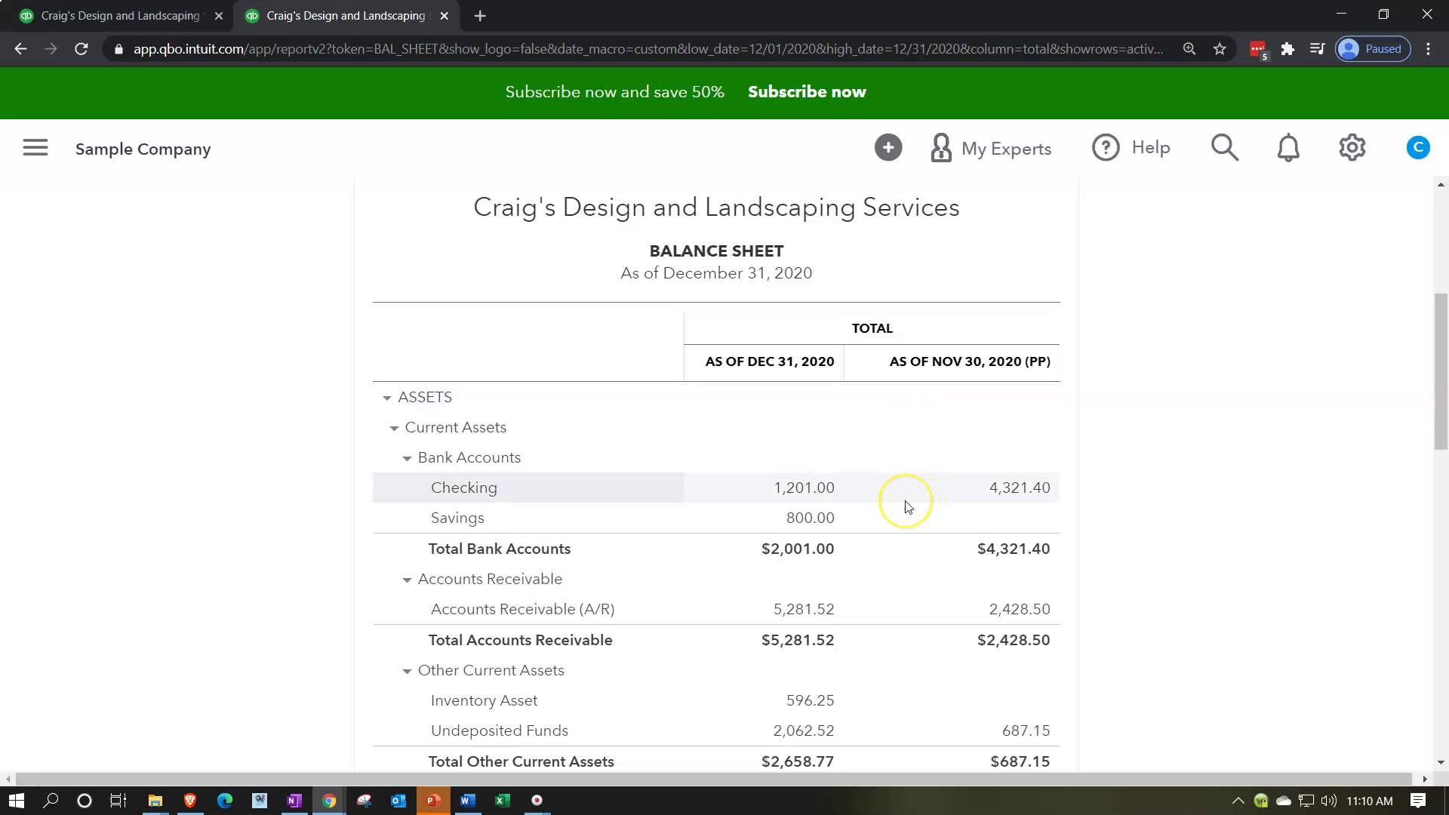
scroll(921, 505, down, 7)
scroll(908, 506, down, 7)
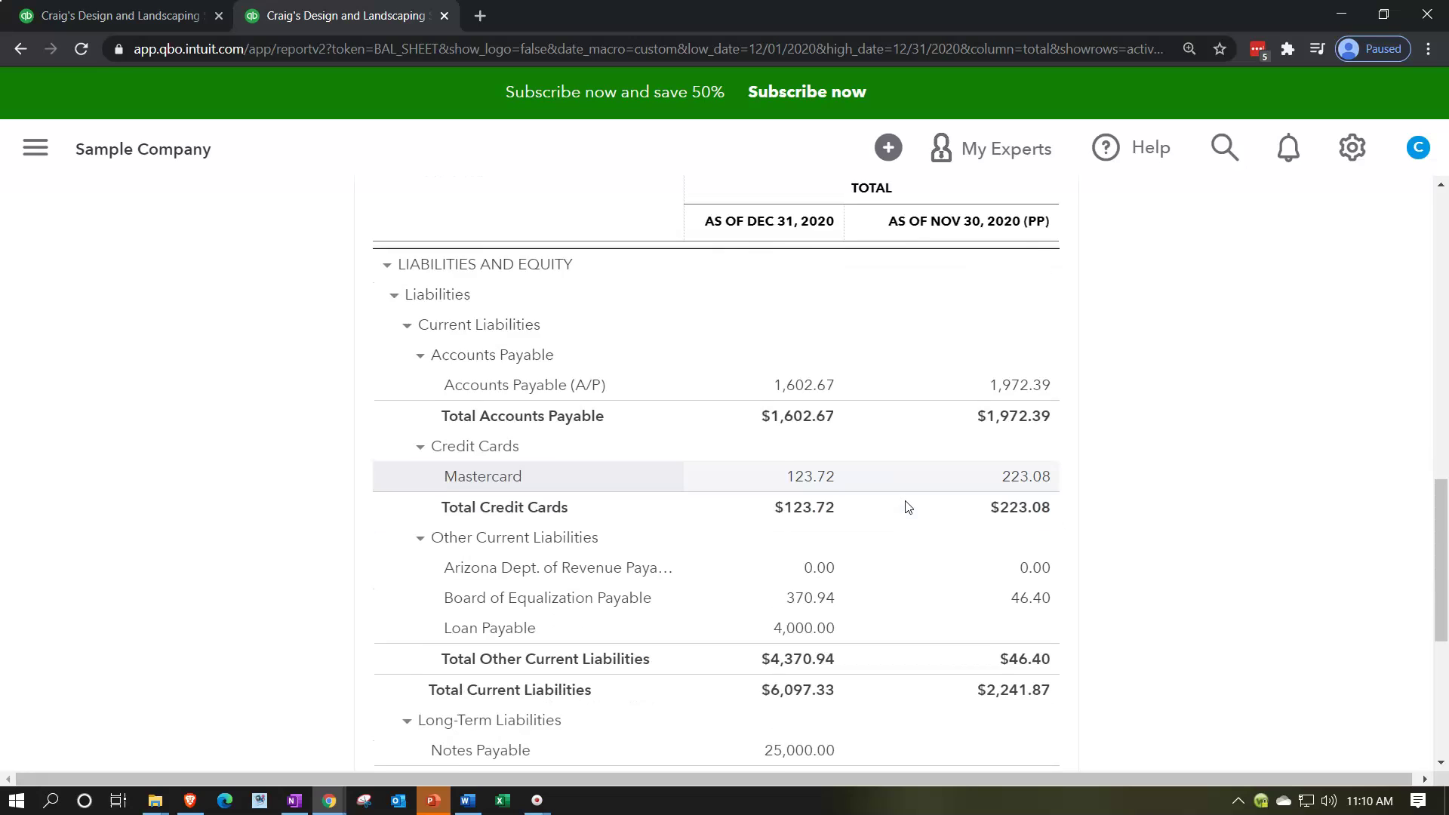
scroll(908, 507, up, 14)
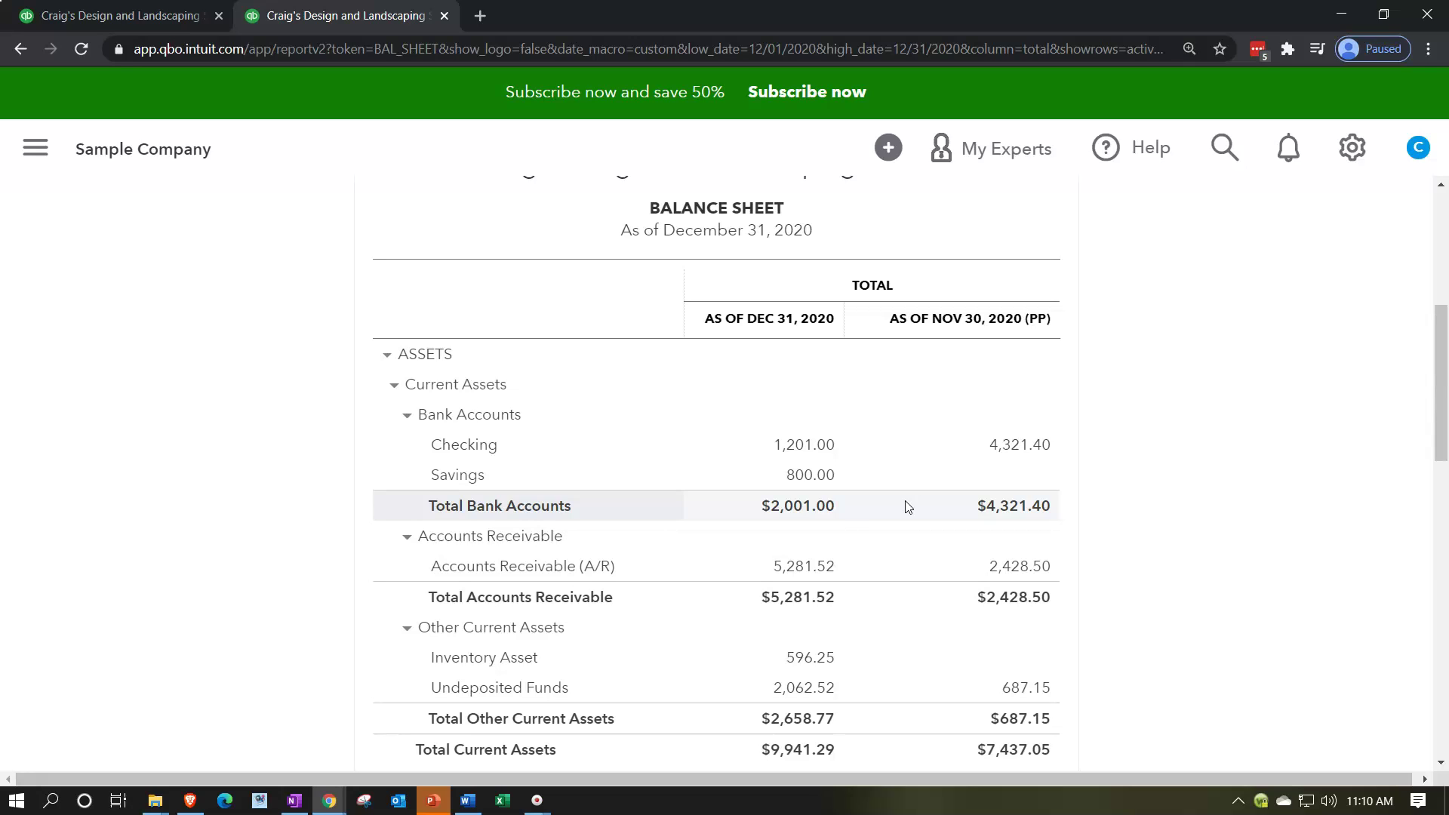
click(821, 453)
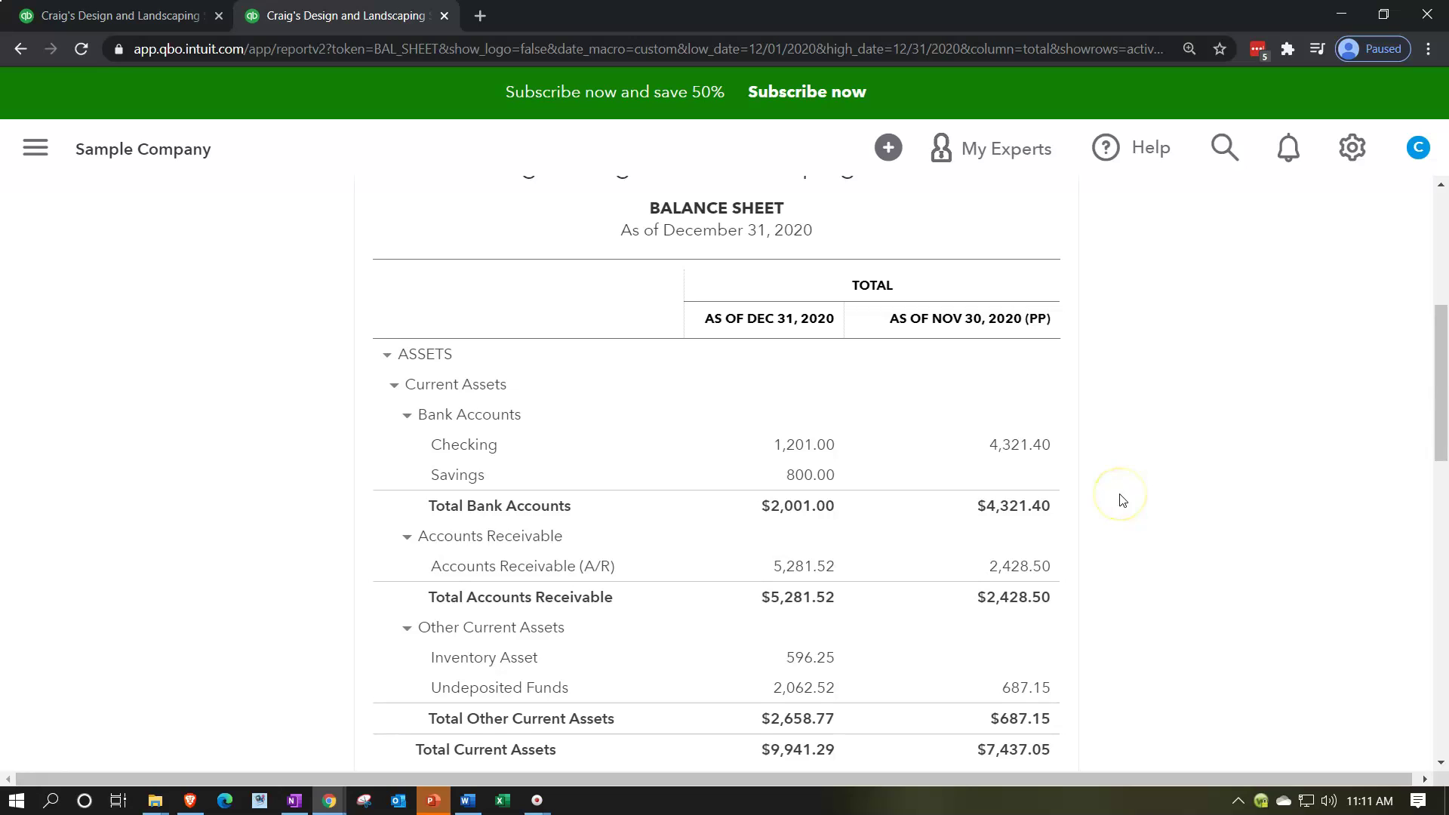
scroll(1119, 495, down, 3)
scroll(1122, 500, down, 1)
Add the $ change column to the previous period comparison and rerun the balance sheet.
scroll(1122, 500, up, 6)
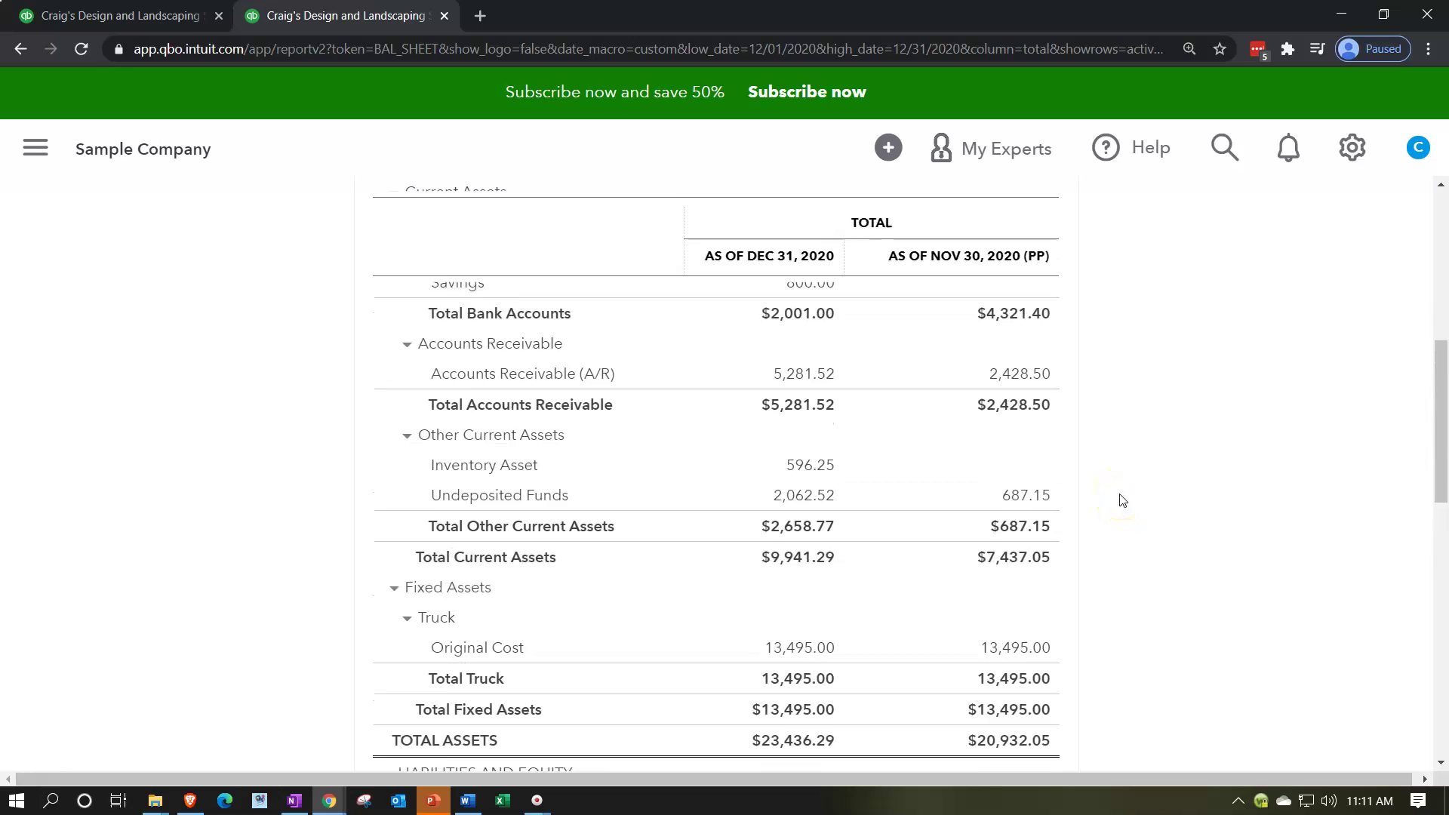
scroll(1123, 500, up, 3)
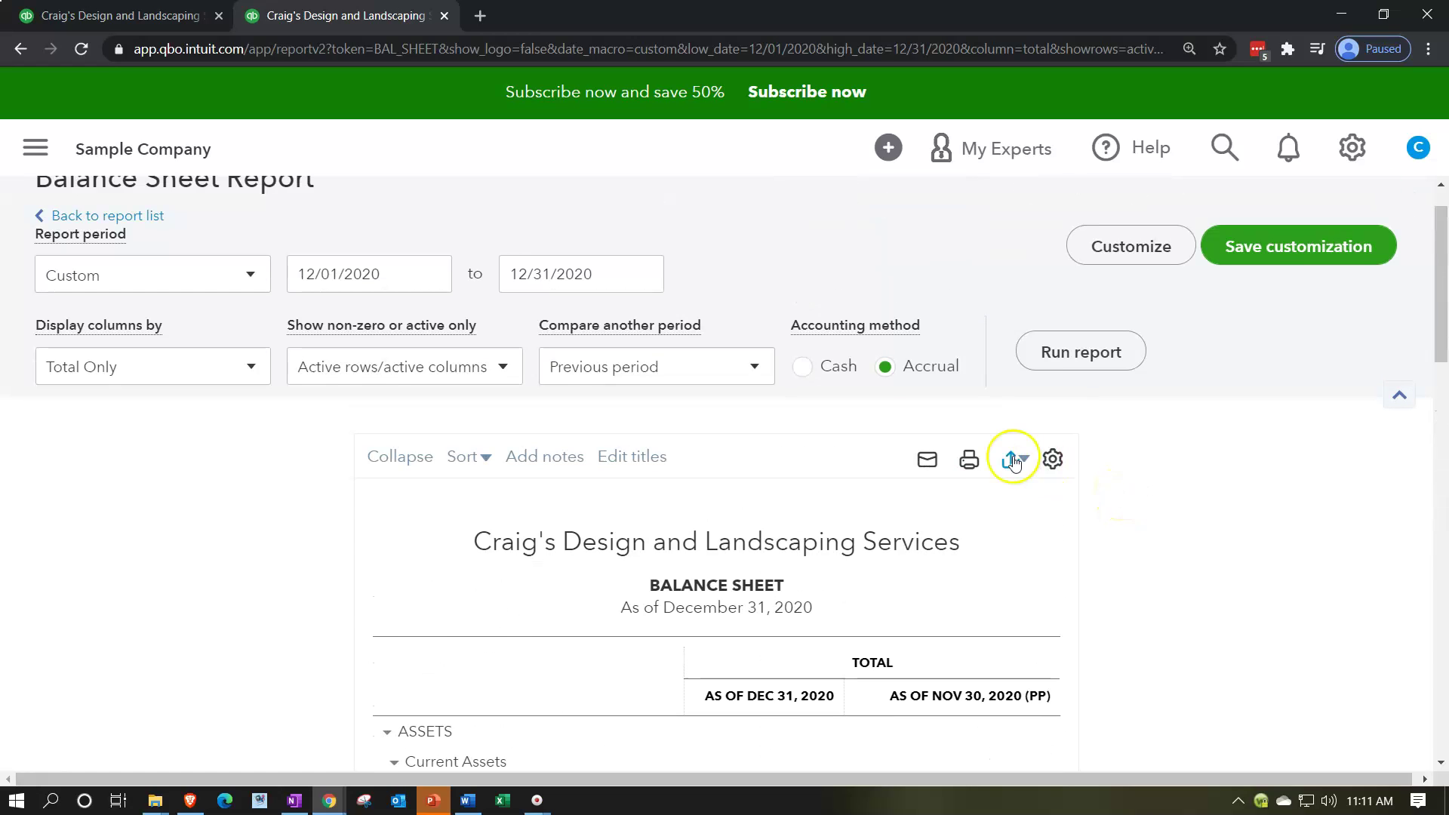
click(756, 367)
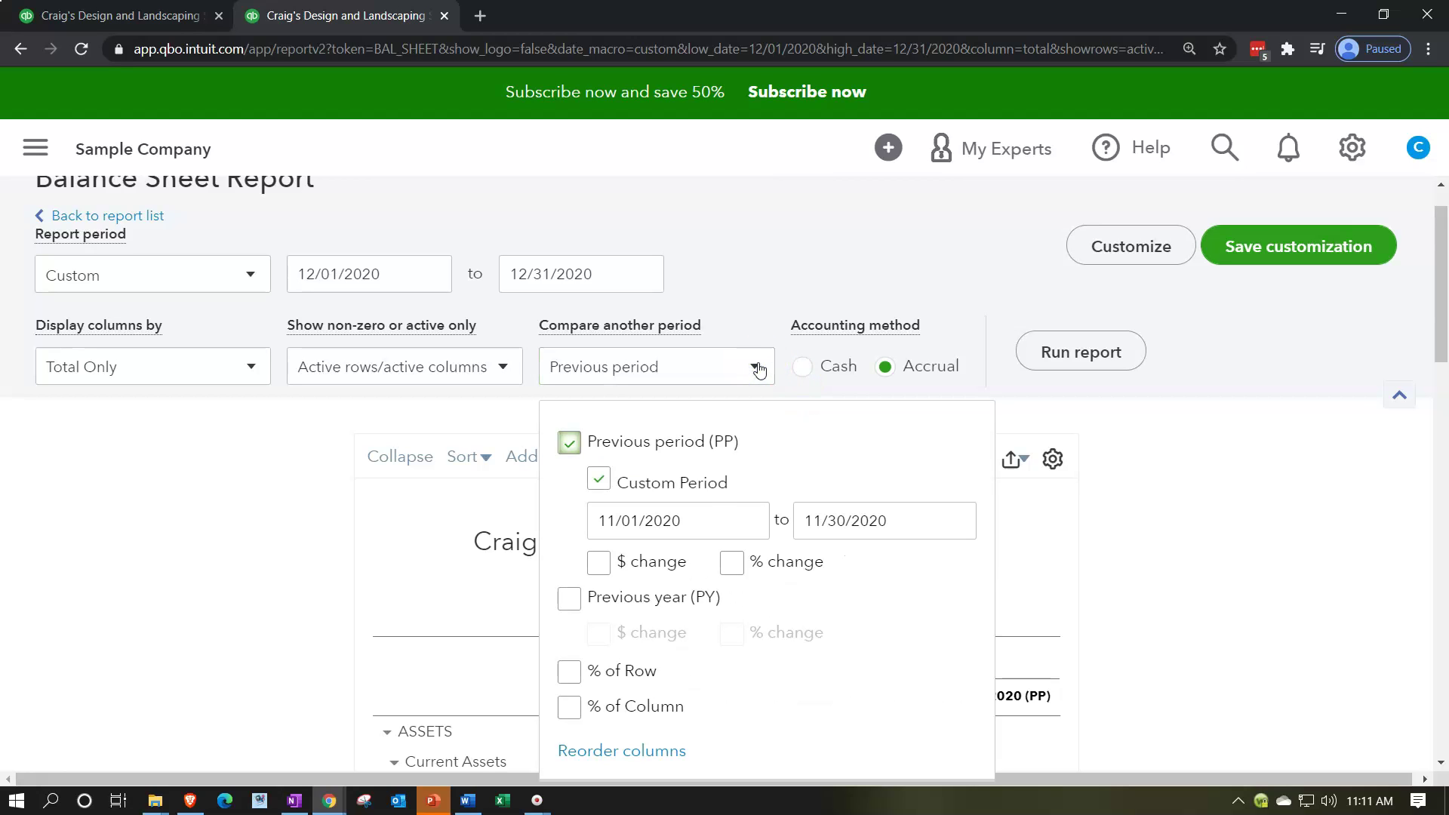
click(615, 573)
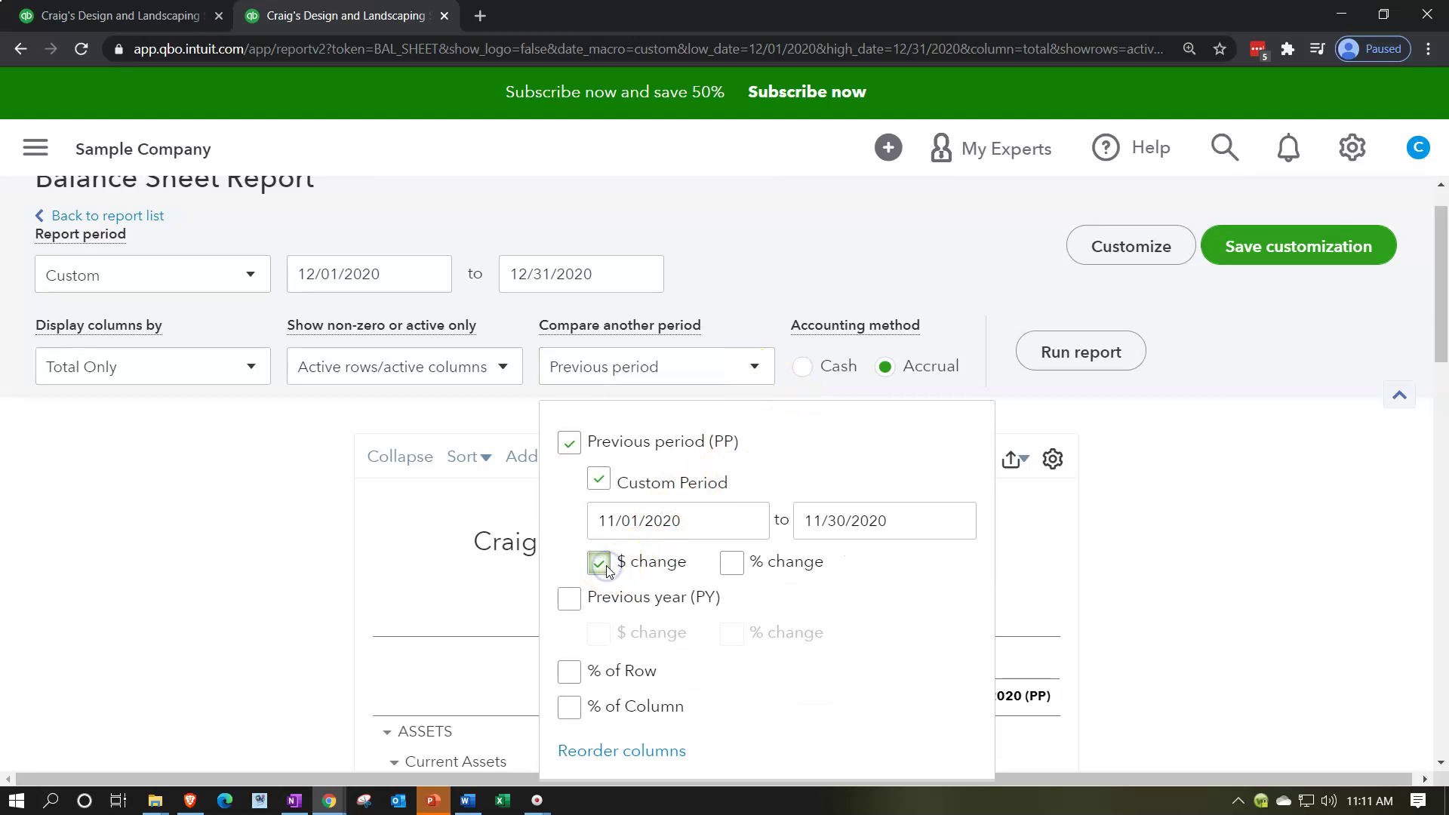
click(1273, 474)
click(1094, 395)
scroll(1148, 457, down, 4)
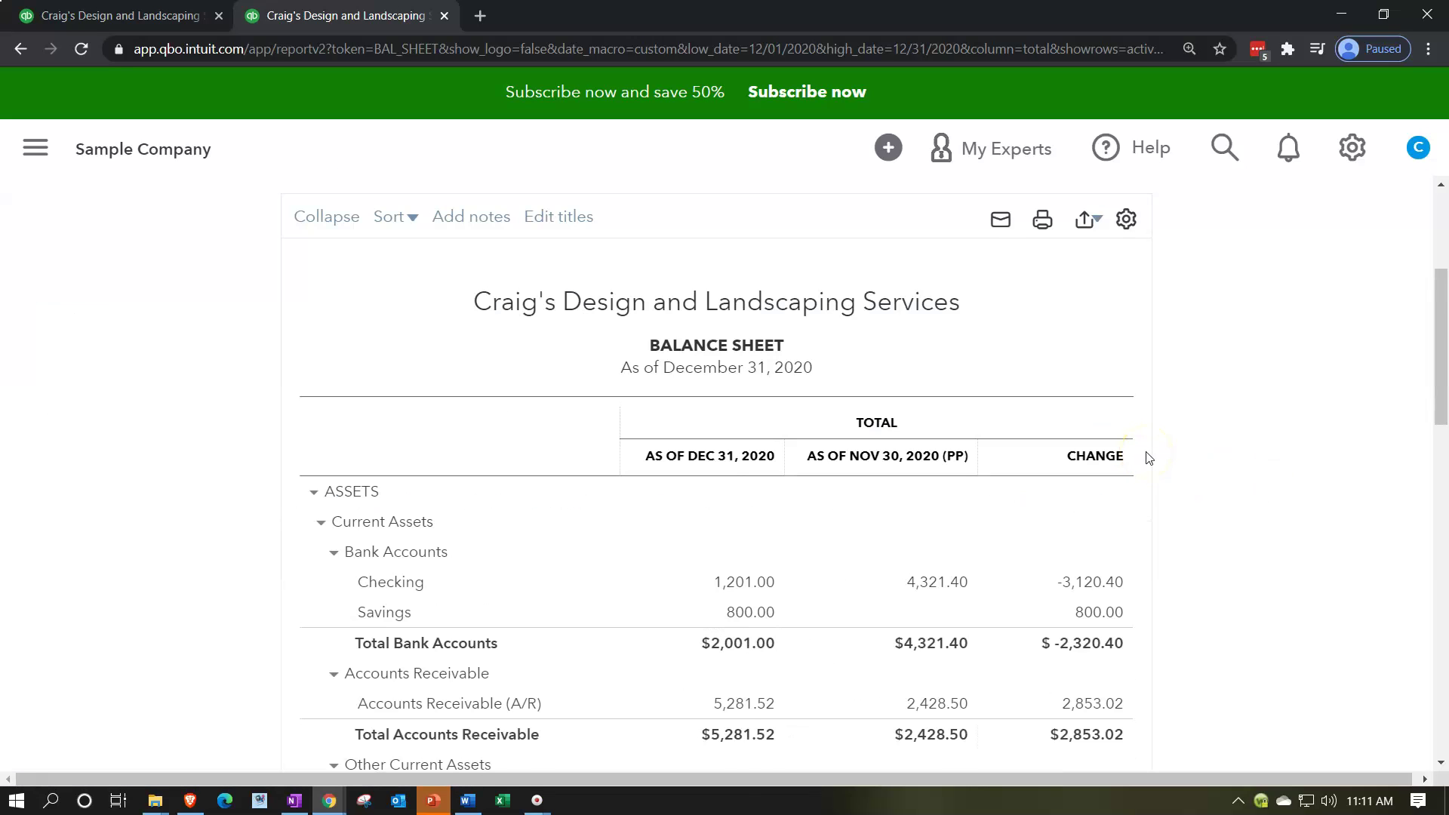
Examine the Change column from bank accounts down through total liabilities and equity.
scroll(1148, 456, down, 1)
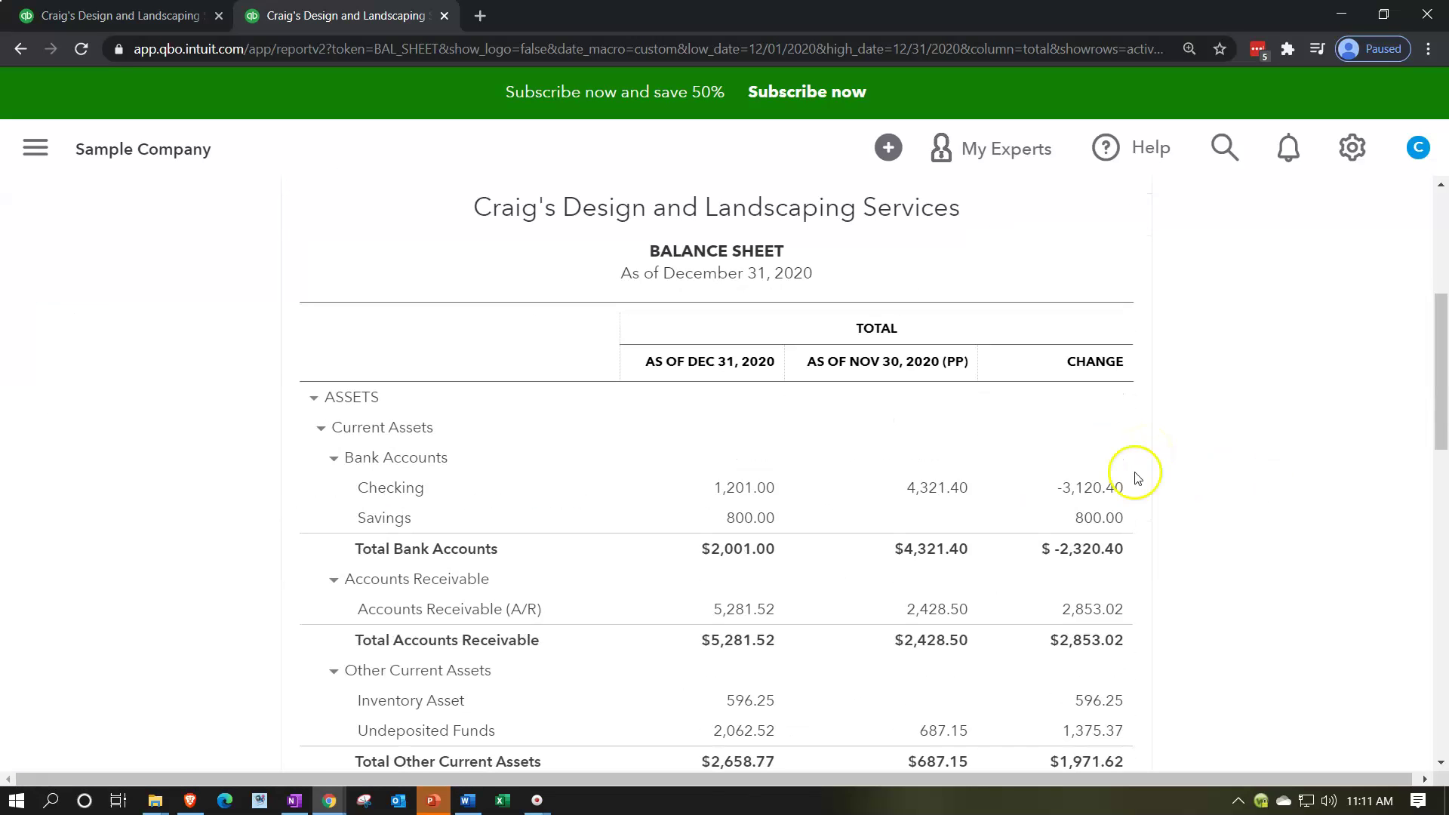
click(746, 510)
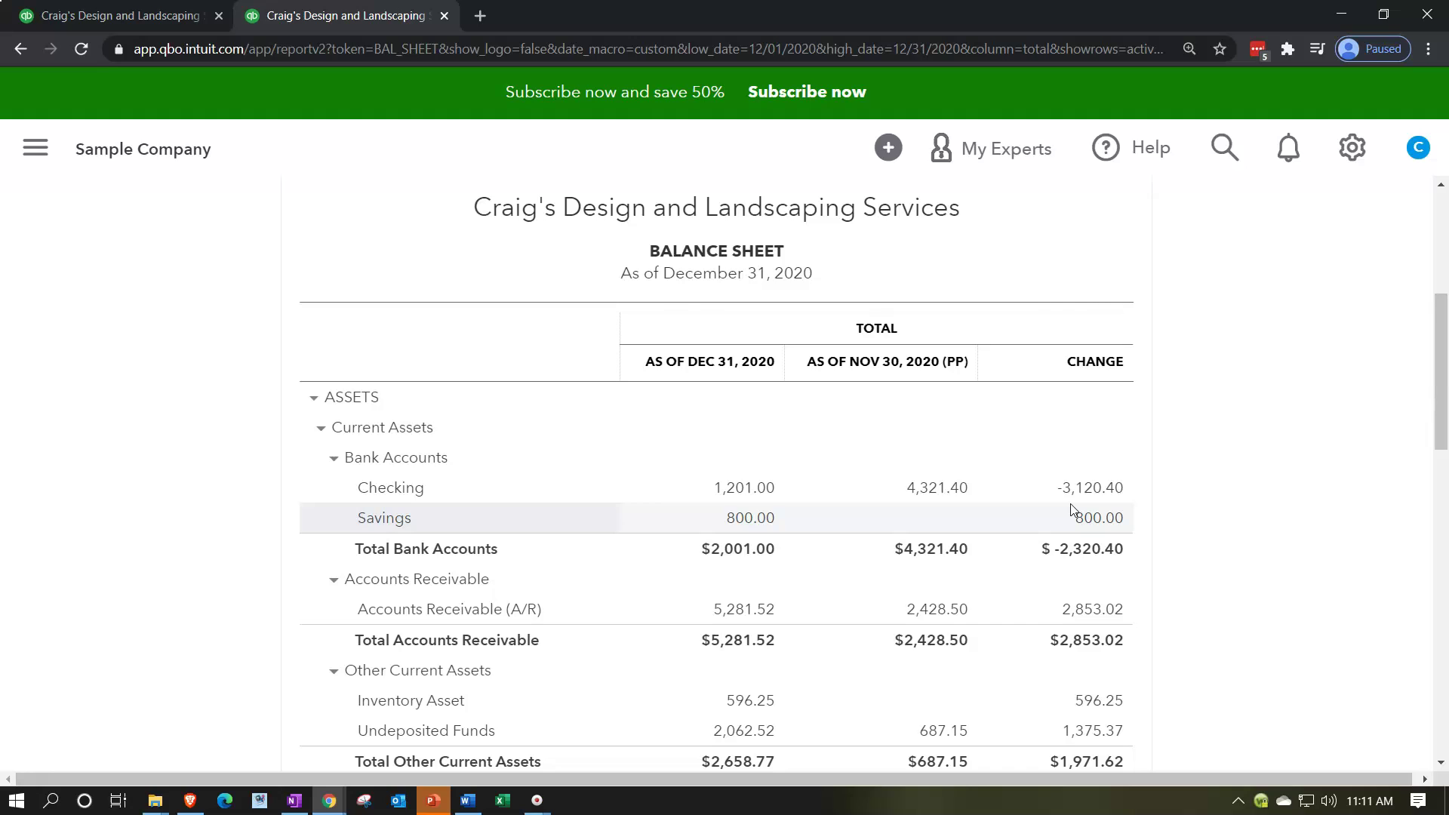
scroll(1080, 491, down, 1)
scroll(1094, 501, down, 2)
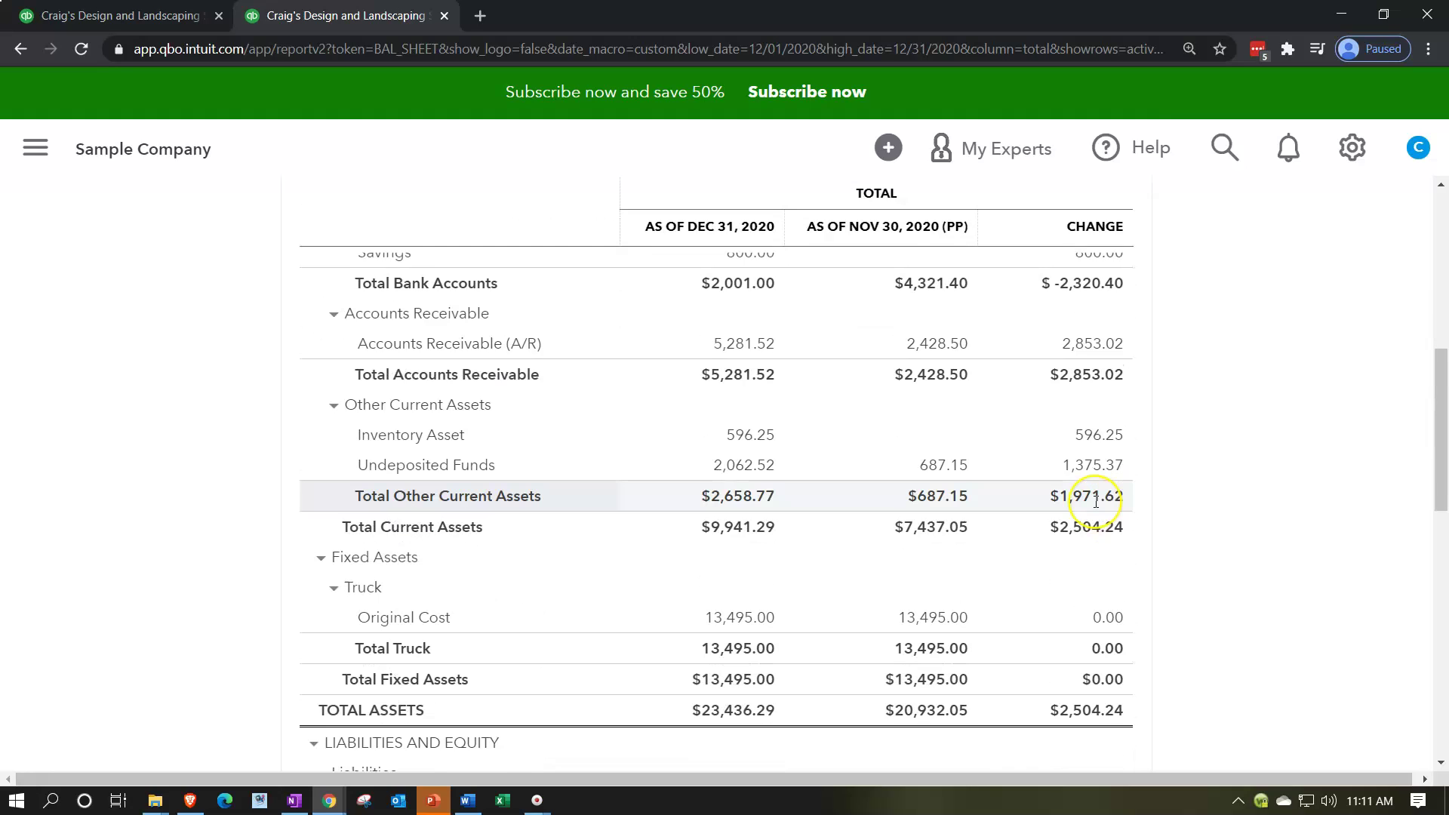
scroll(1094, 501, down, 3)
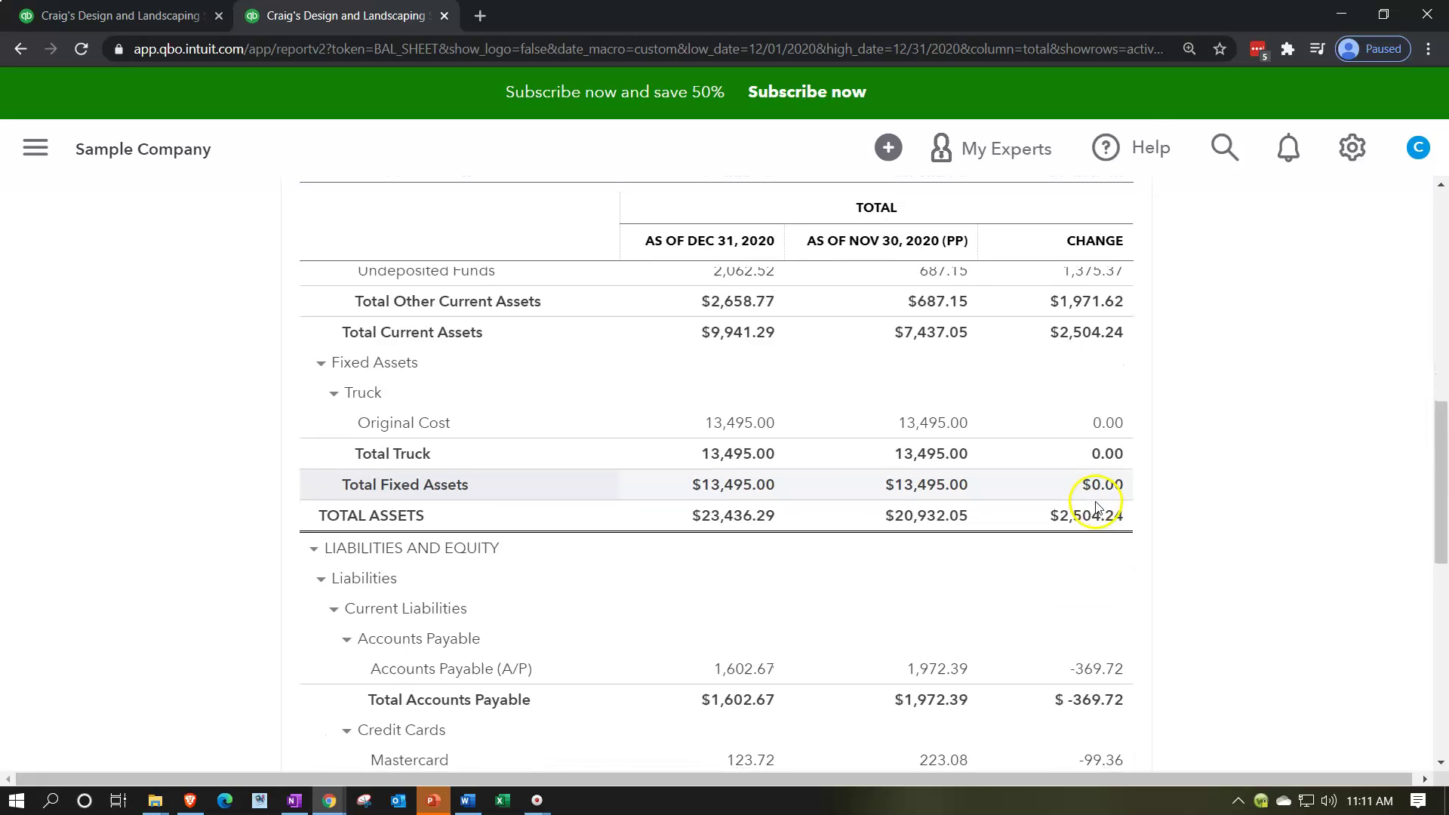
scroll(1097, 505, down, 7)
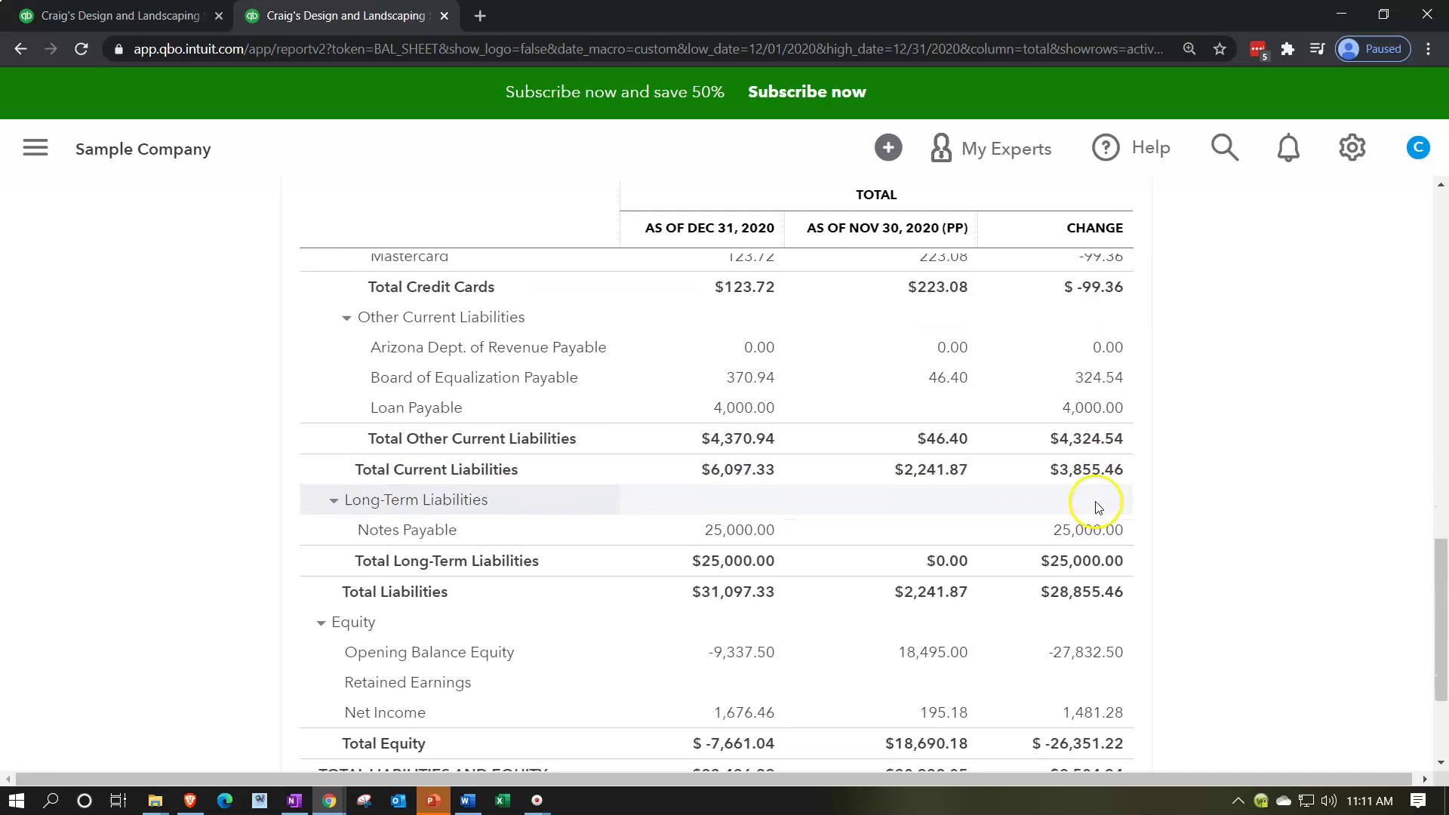
scroll(1098, 510, down, 3)
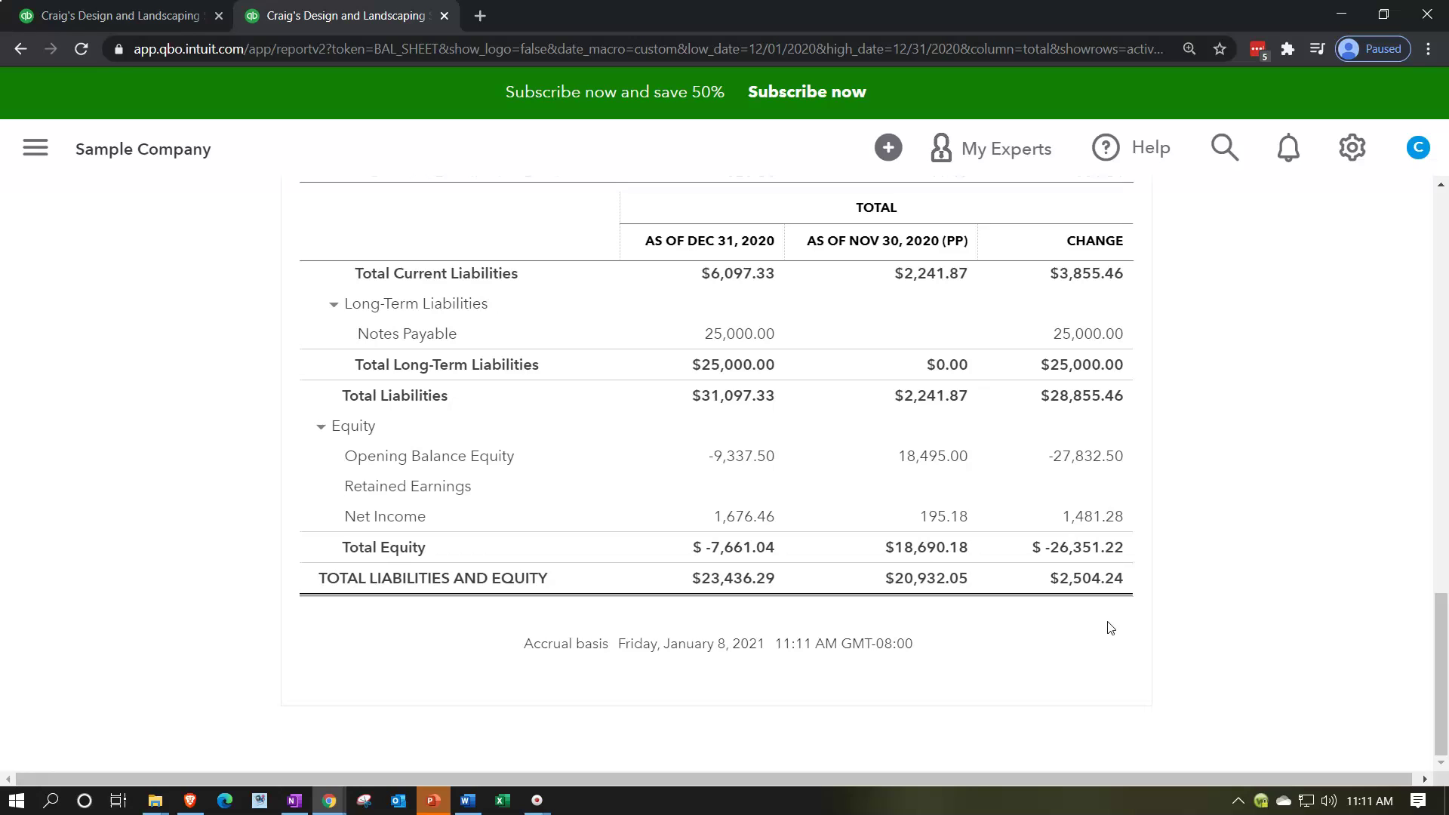
Compare the Change amount for total assets with the changes in total liabilities, total equity, and total liabilities and equity.
scroll(1110, 628, up, 1)
scroll(1110, 628, up, 1)
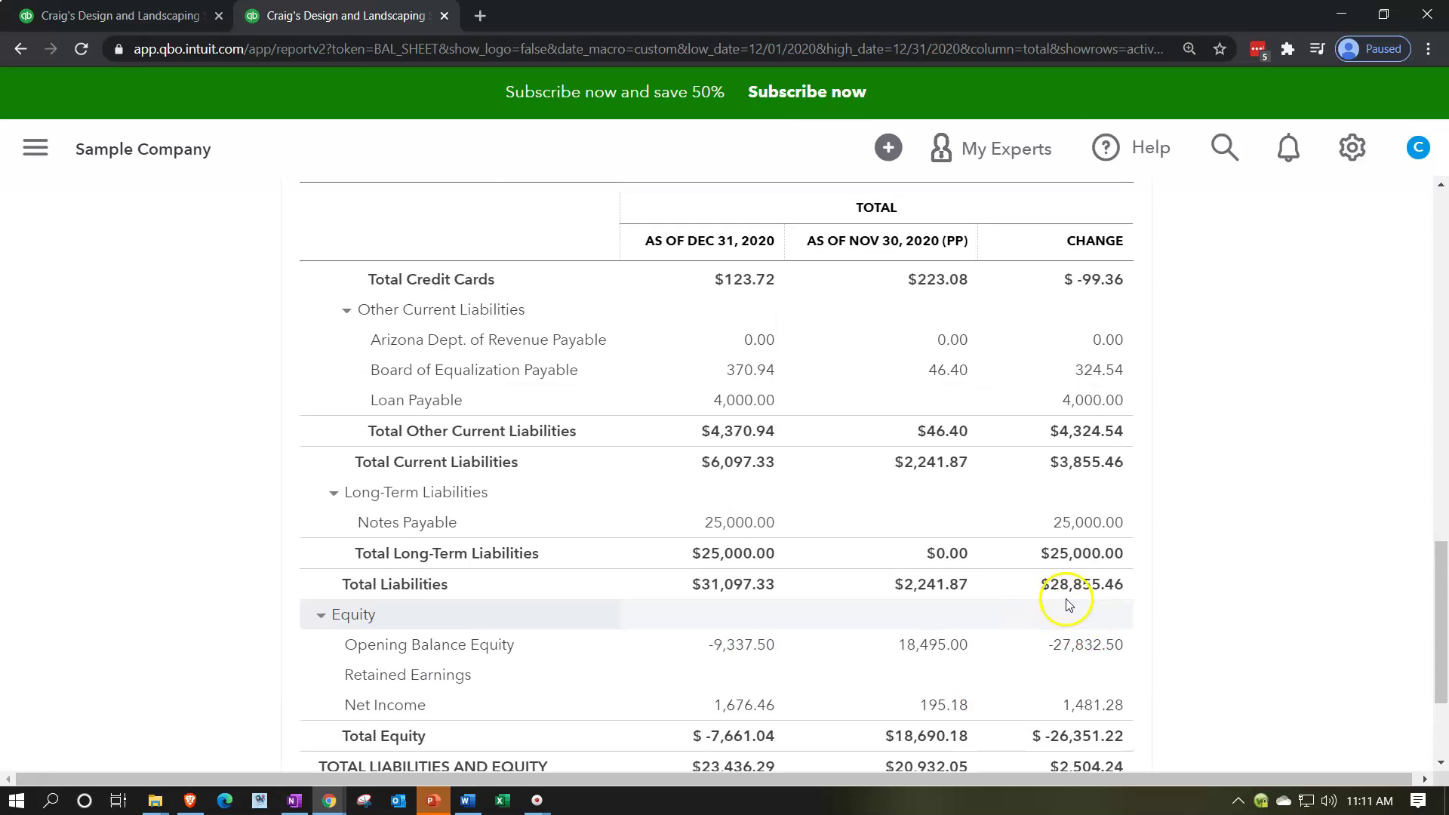
scroll(1067, 604, up, 1)
scroll(1067, 603, up, 3)
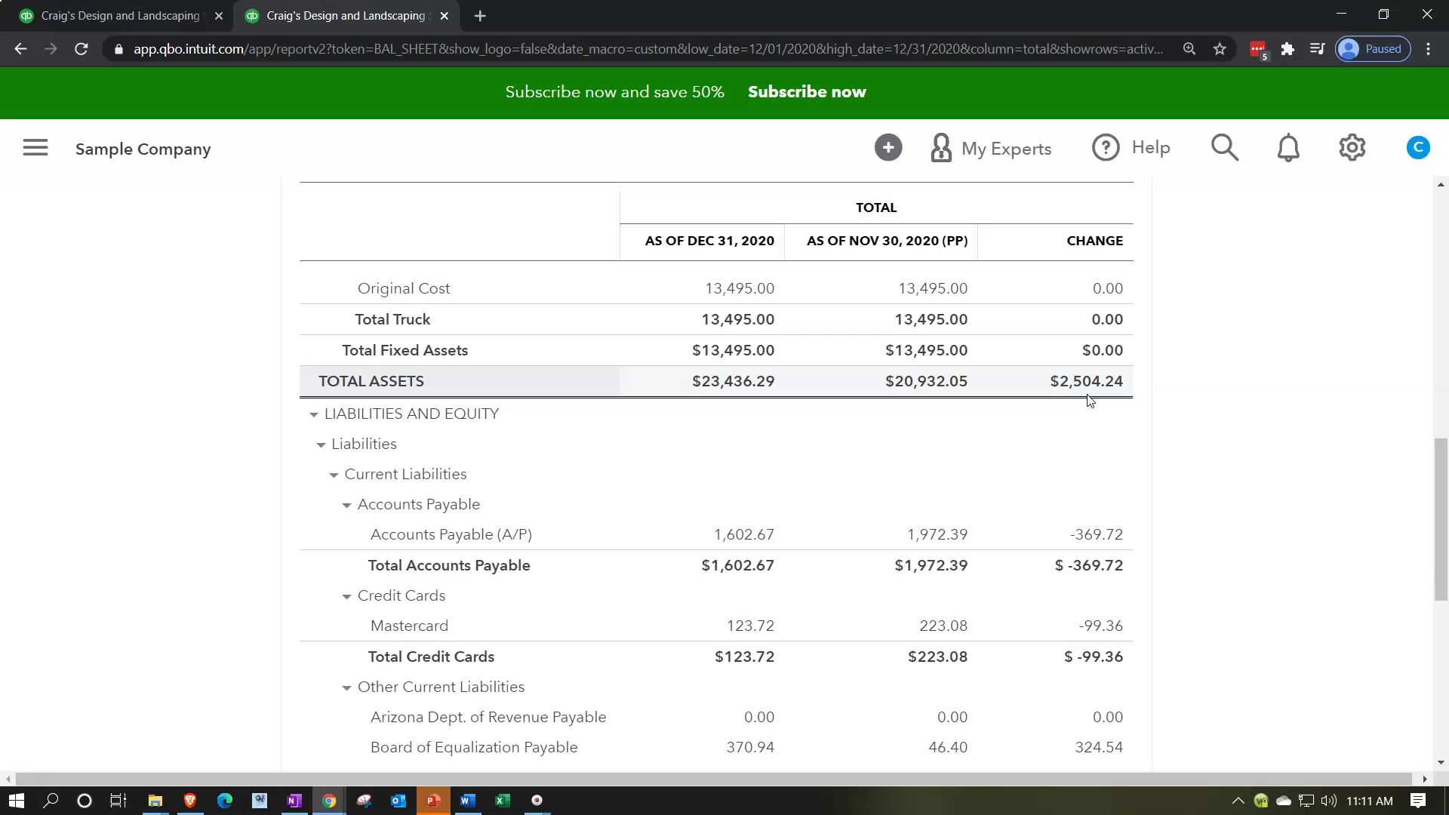
scroll(1090, 400, down, 6)
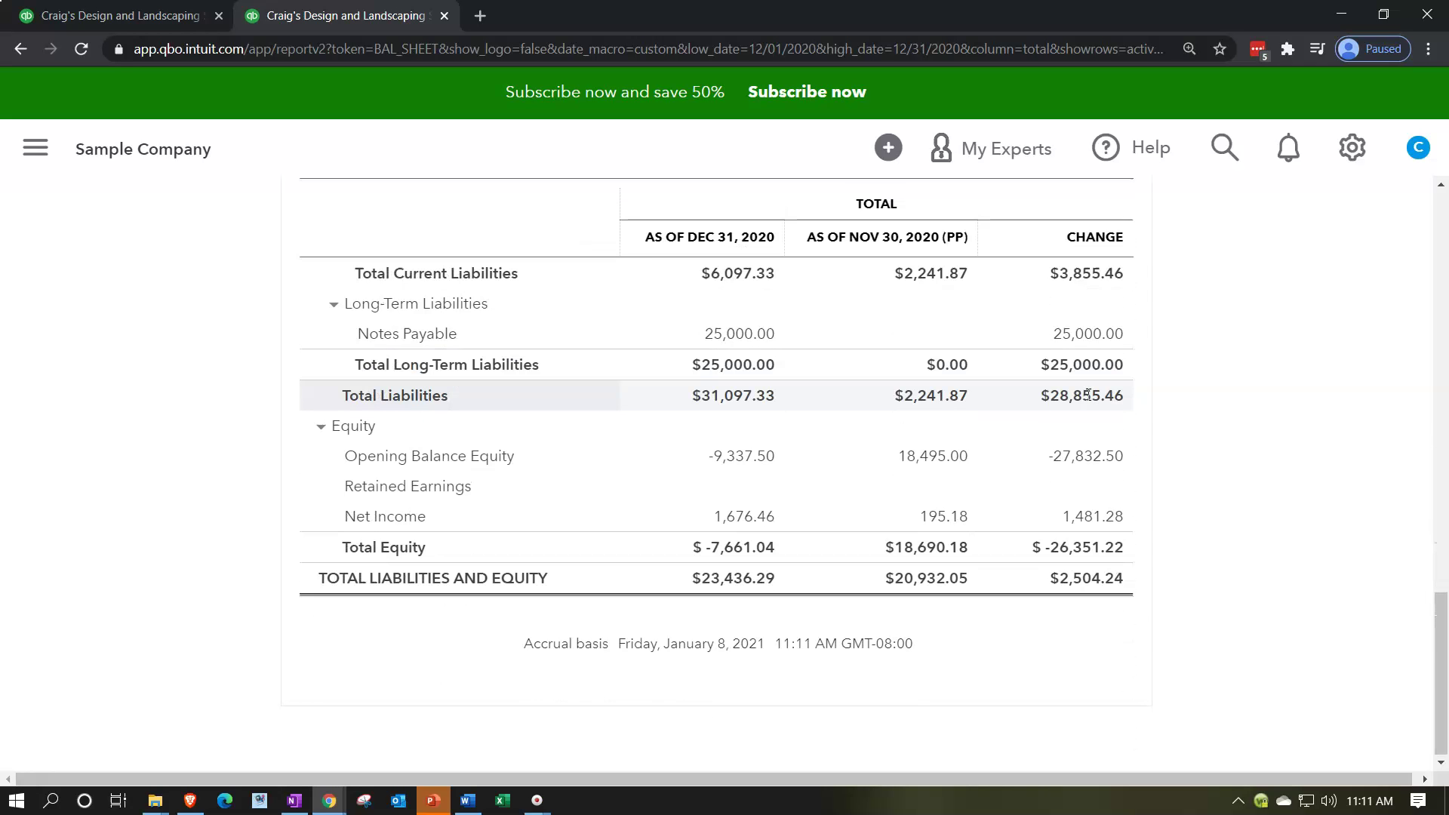
click(1085, 605)
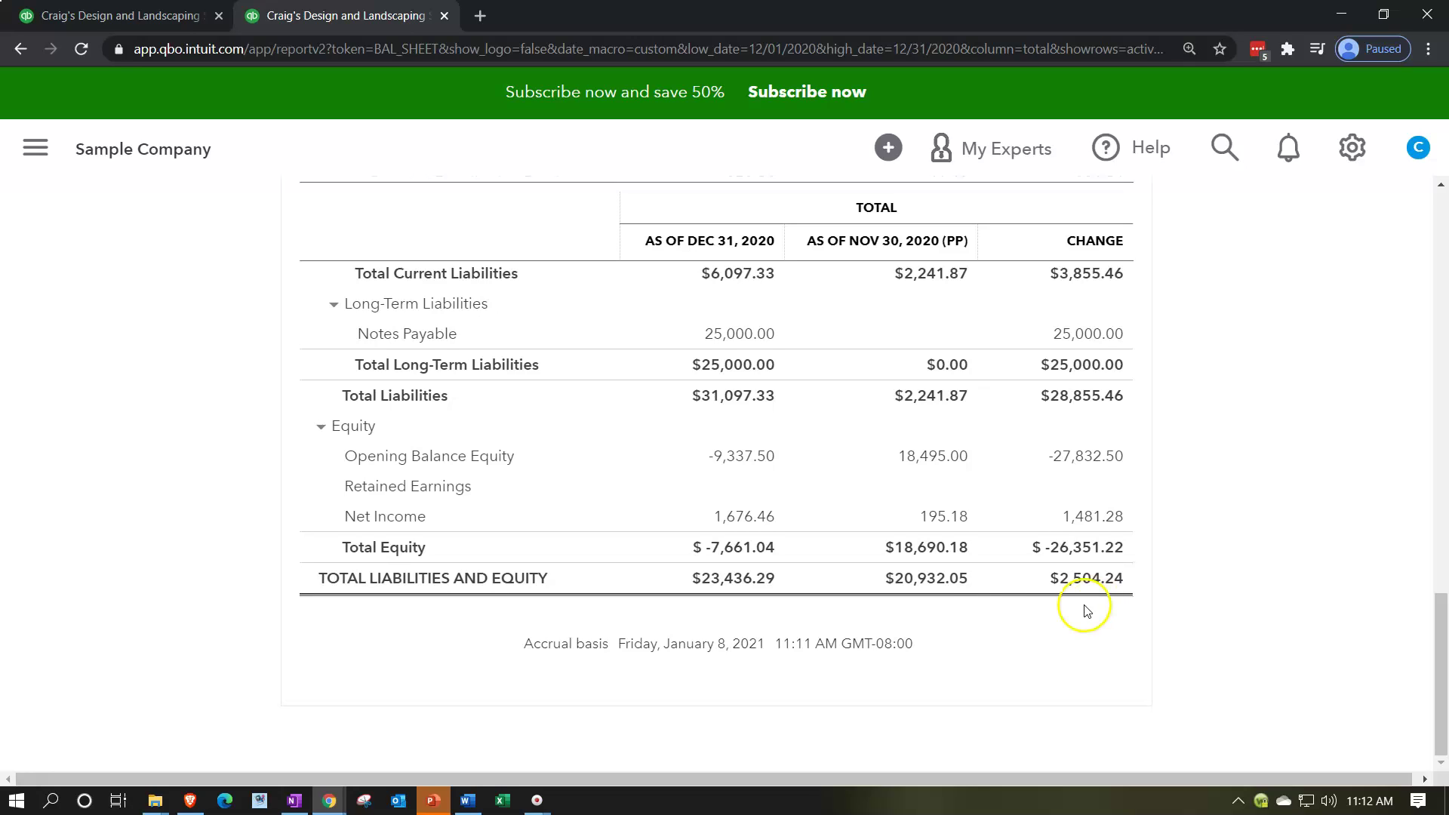
click(967, 607)
click(1167, 665)
Add the % change column to the previous period comparison and rerun the balance sheet.
scroll(1168, 666, up, 15)
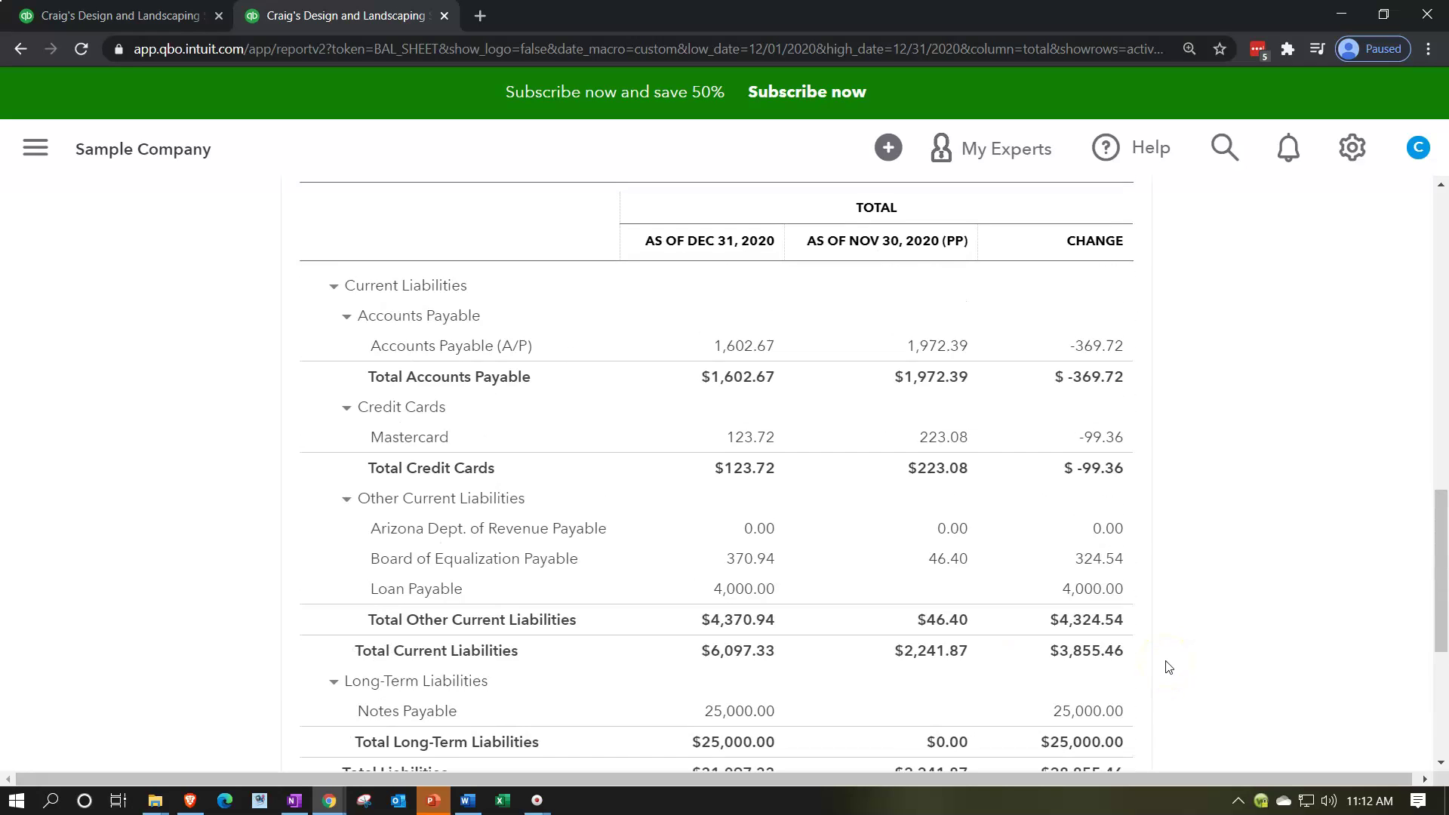
scroll(1169, 667, up, 1)
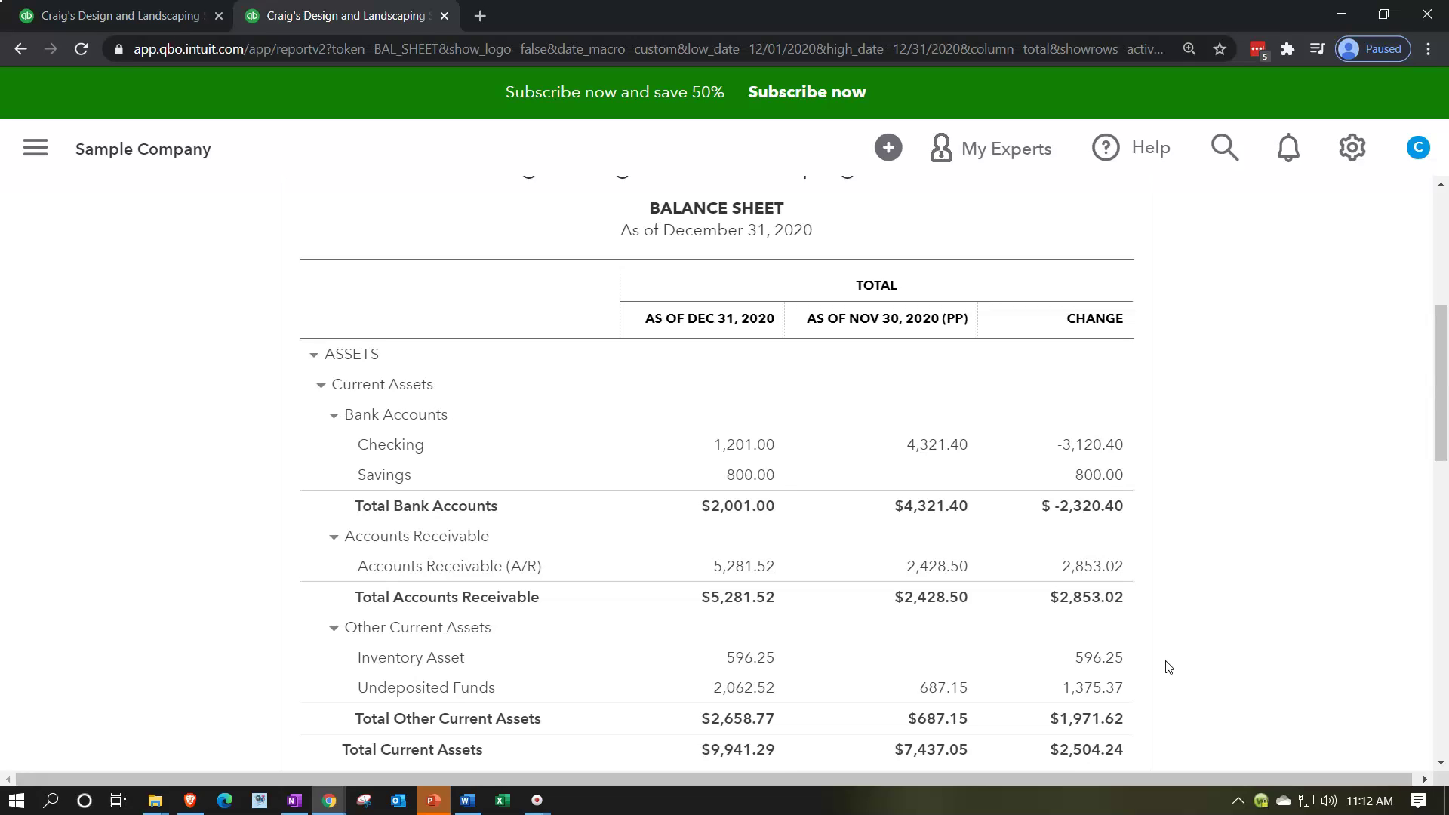
scroll(1168, 667, up, 4)
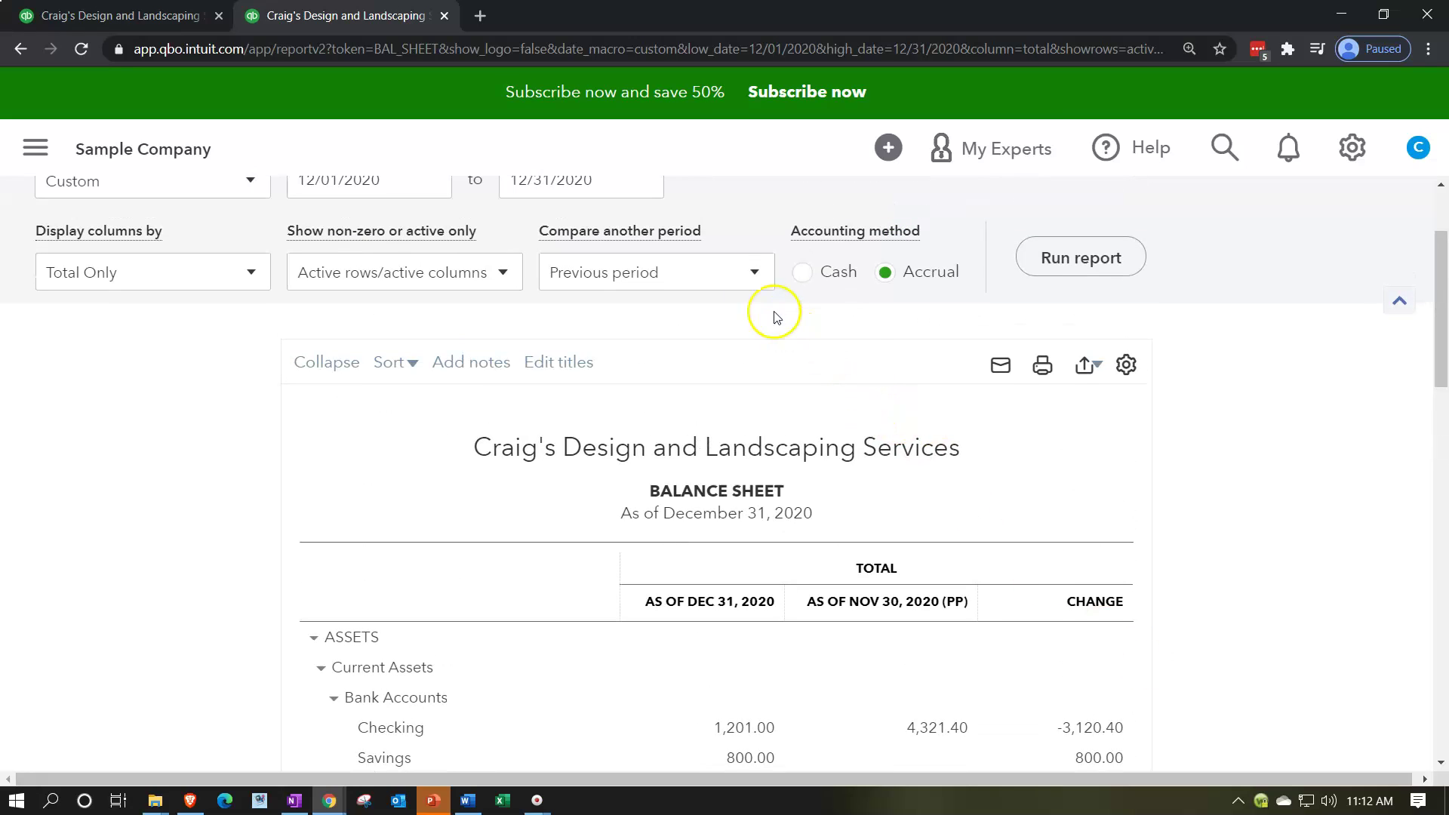
click(751, 289)
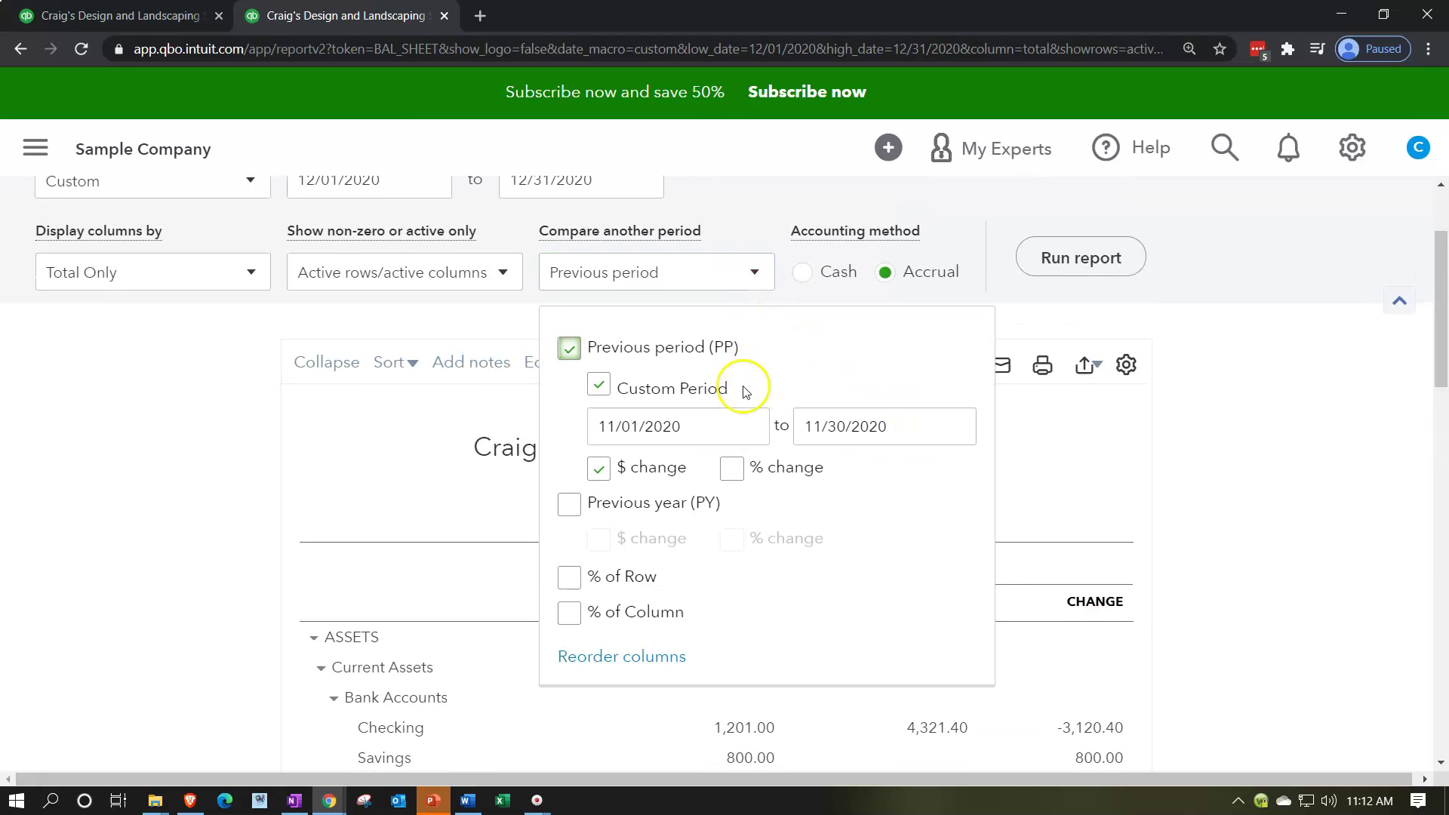
click(731, 469)
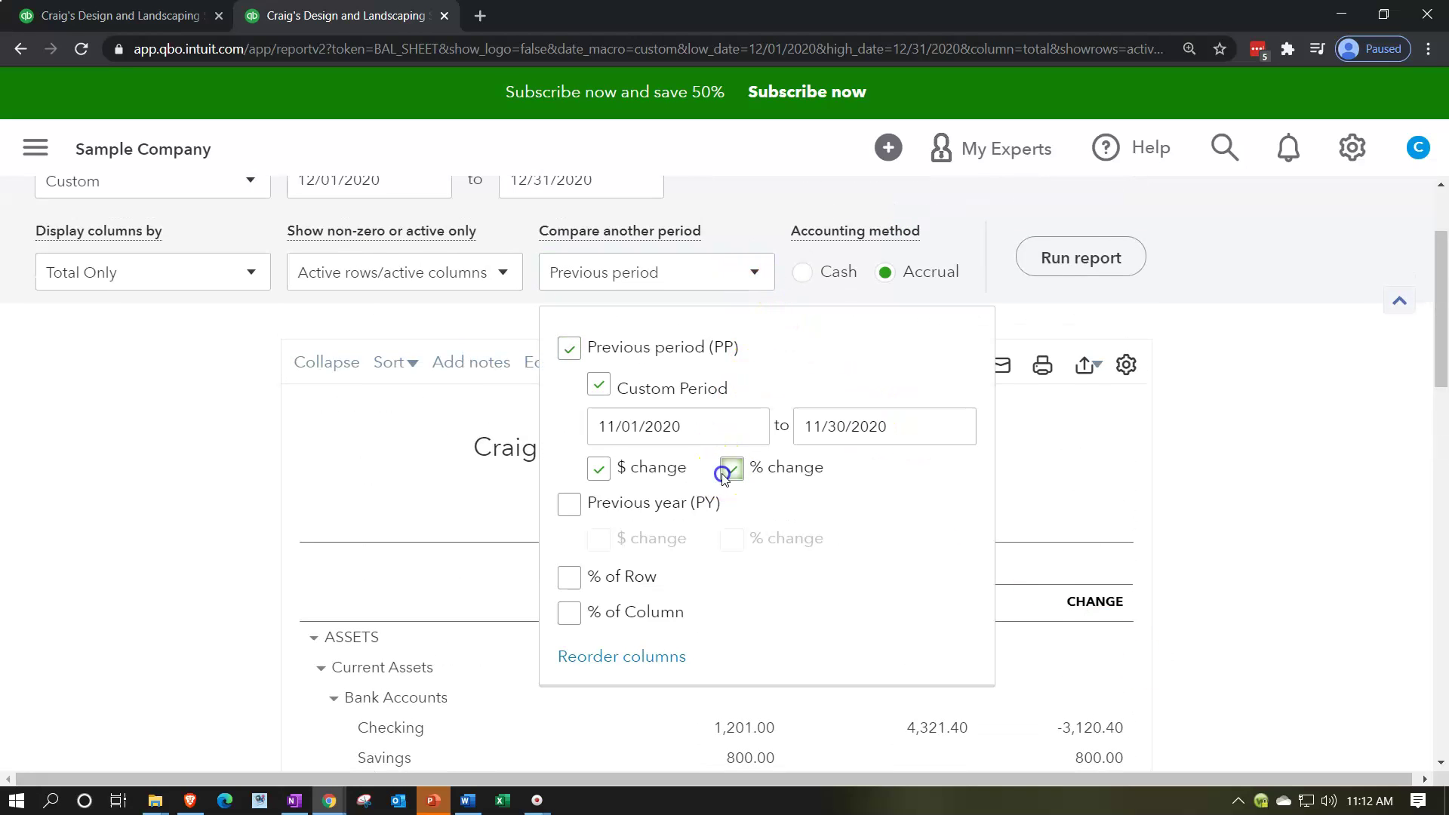
click(1348, 504)
scroll(1328, 521, down, 2)
scroll(1321, 532, up, 4)
click(1097, 407)
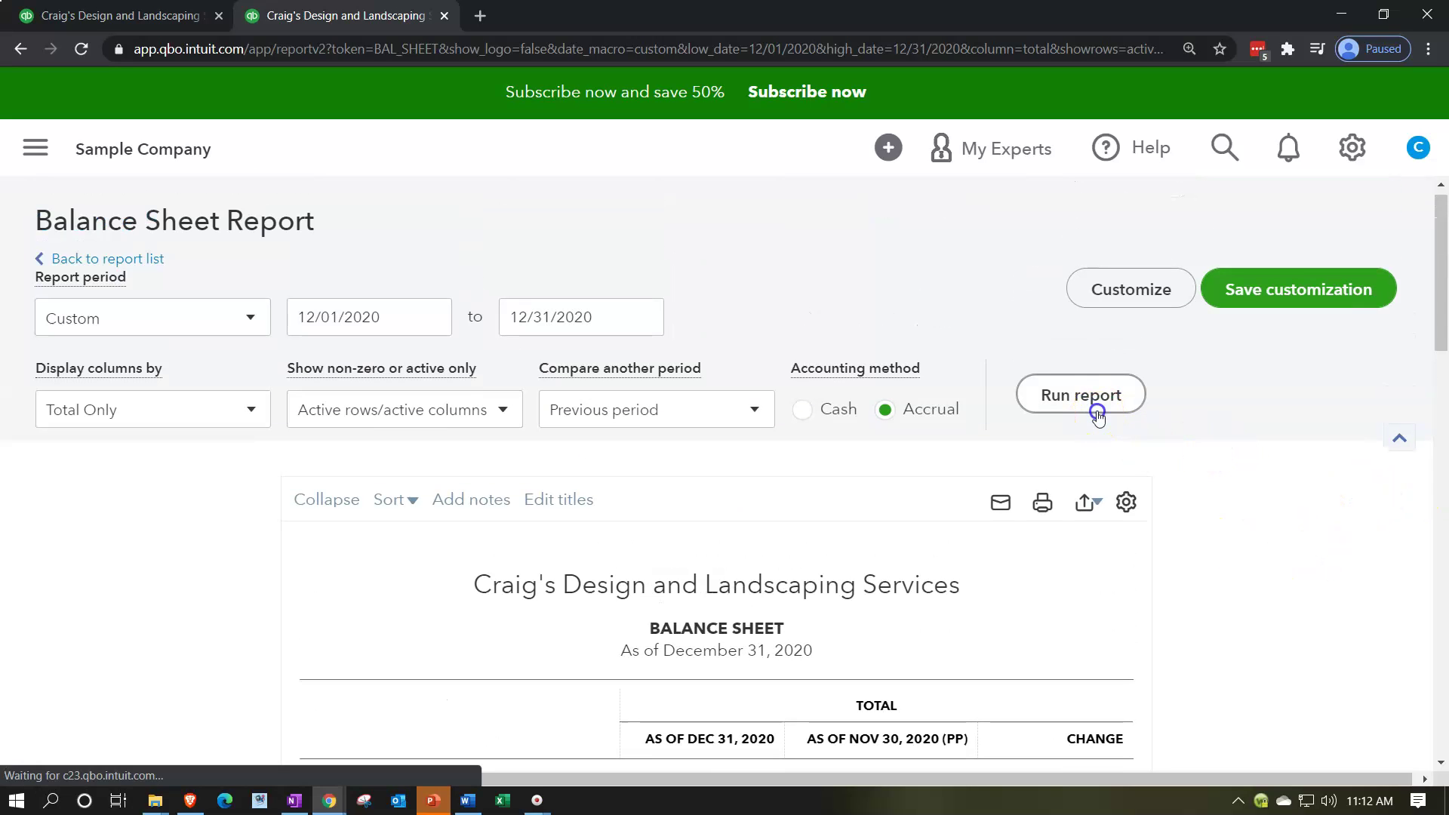
Switch to Calculator, keep it on top of other windows, and place it clear of the checking account figures.
scroll(1248, 512, down, 5)
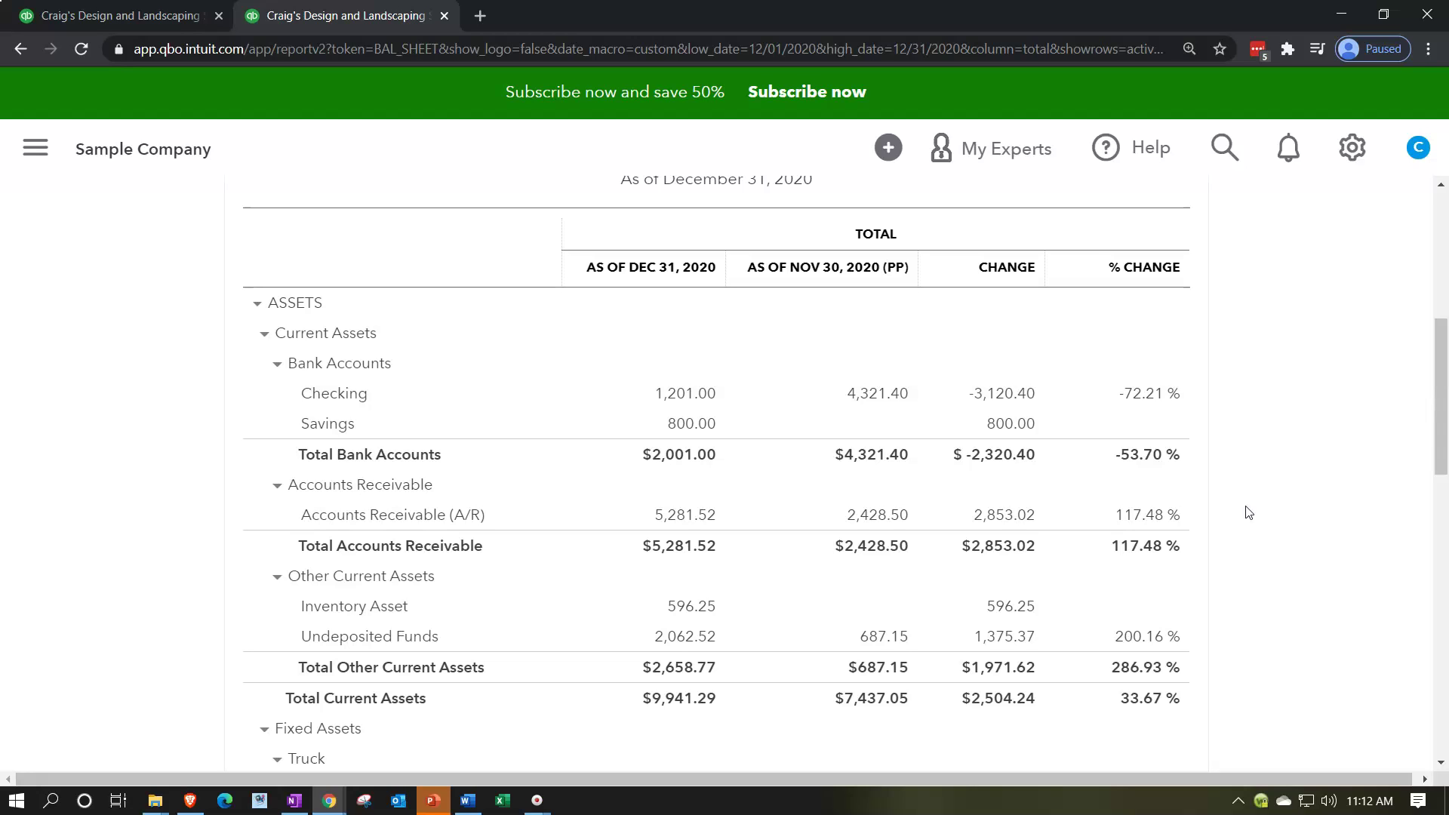
key(XF86Calculator)
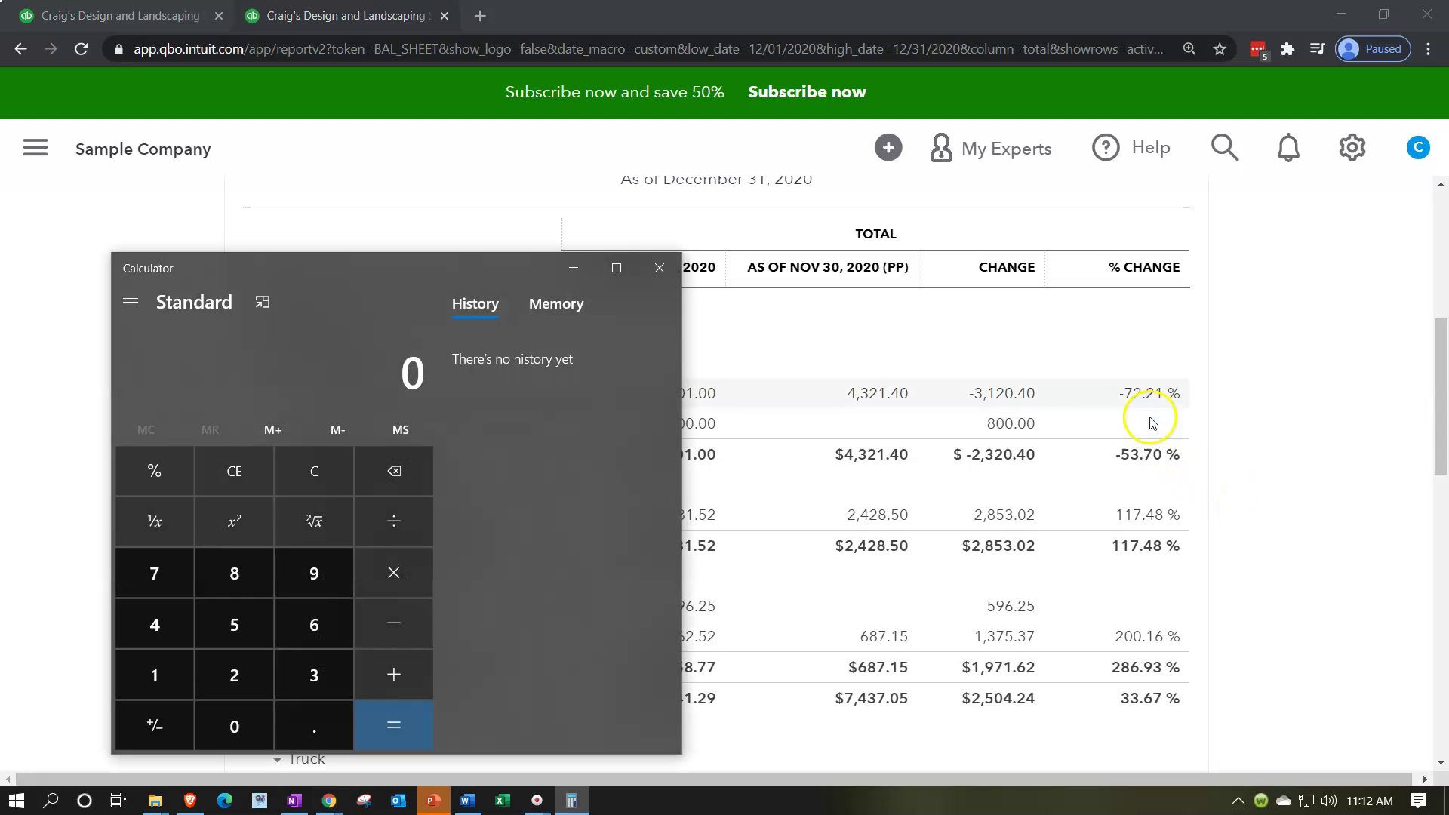
click(262, 302)
drag(1256, 47, 1242, 129)
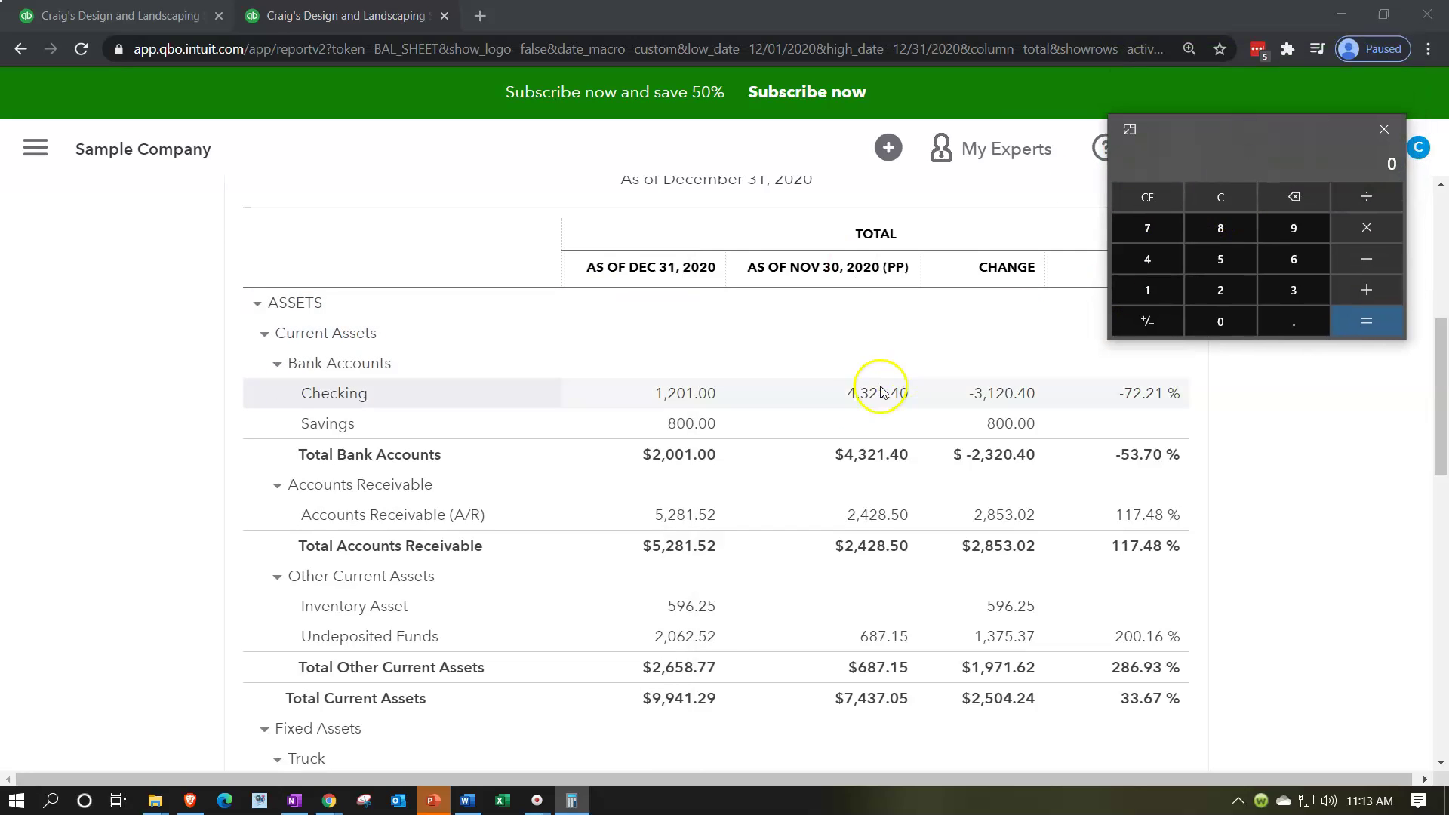
Subtract the December checking balance of 1,201 from the November balance of 4,321.40 in Calculator.
text(4)
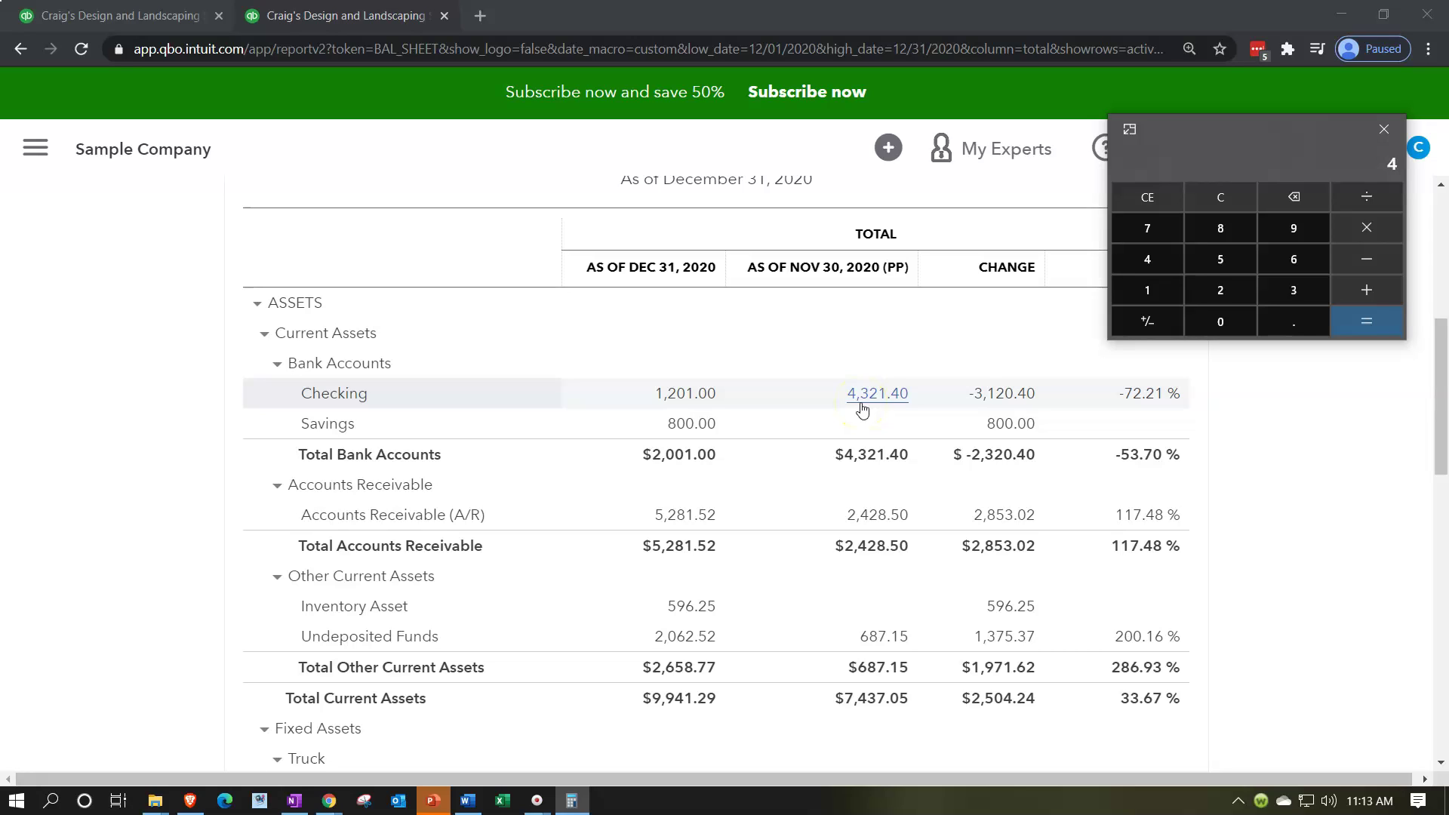
text(32)
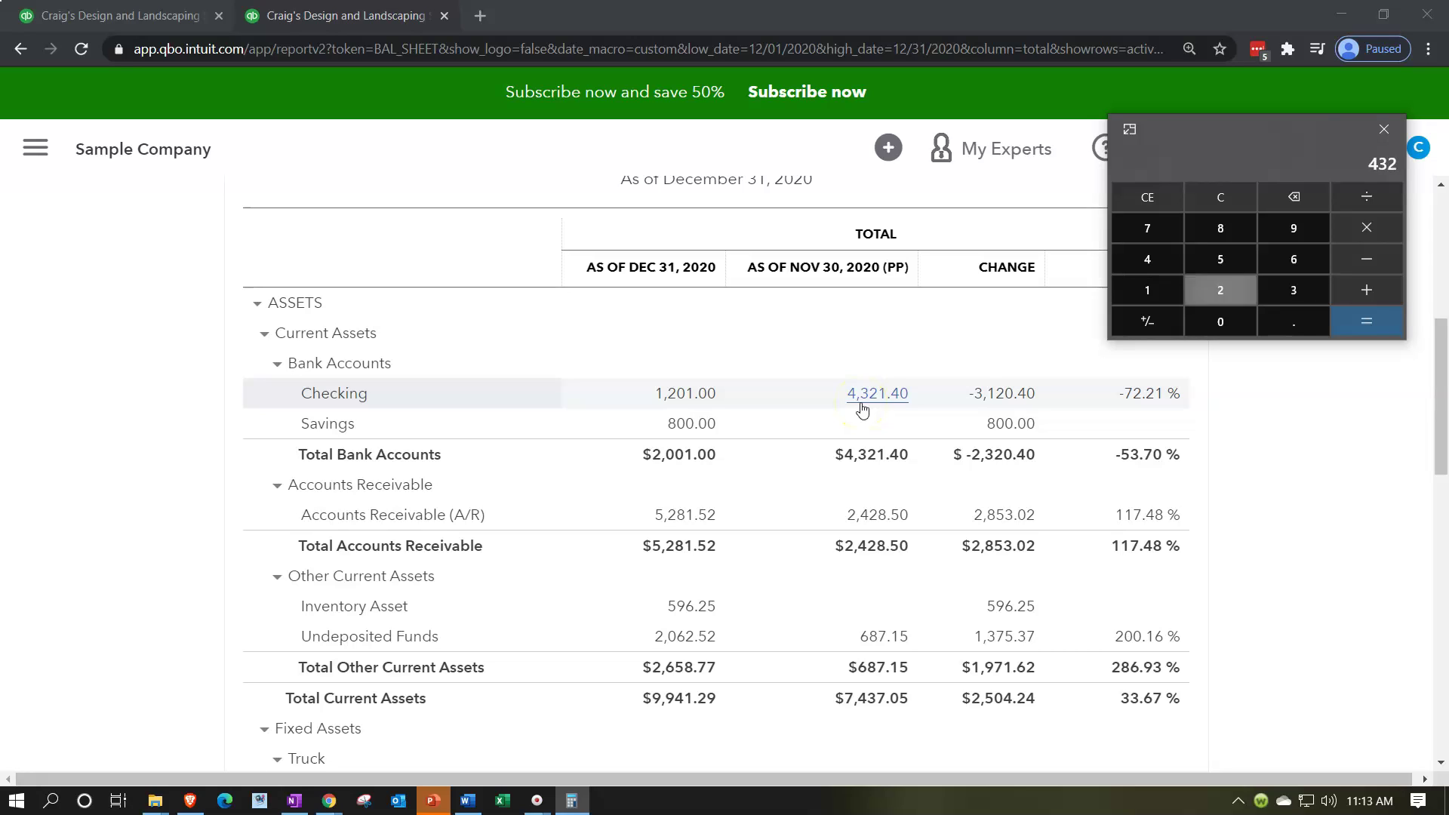
text(1.4120)
text(1,201)
key(Return)
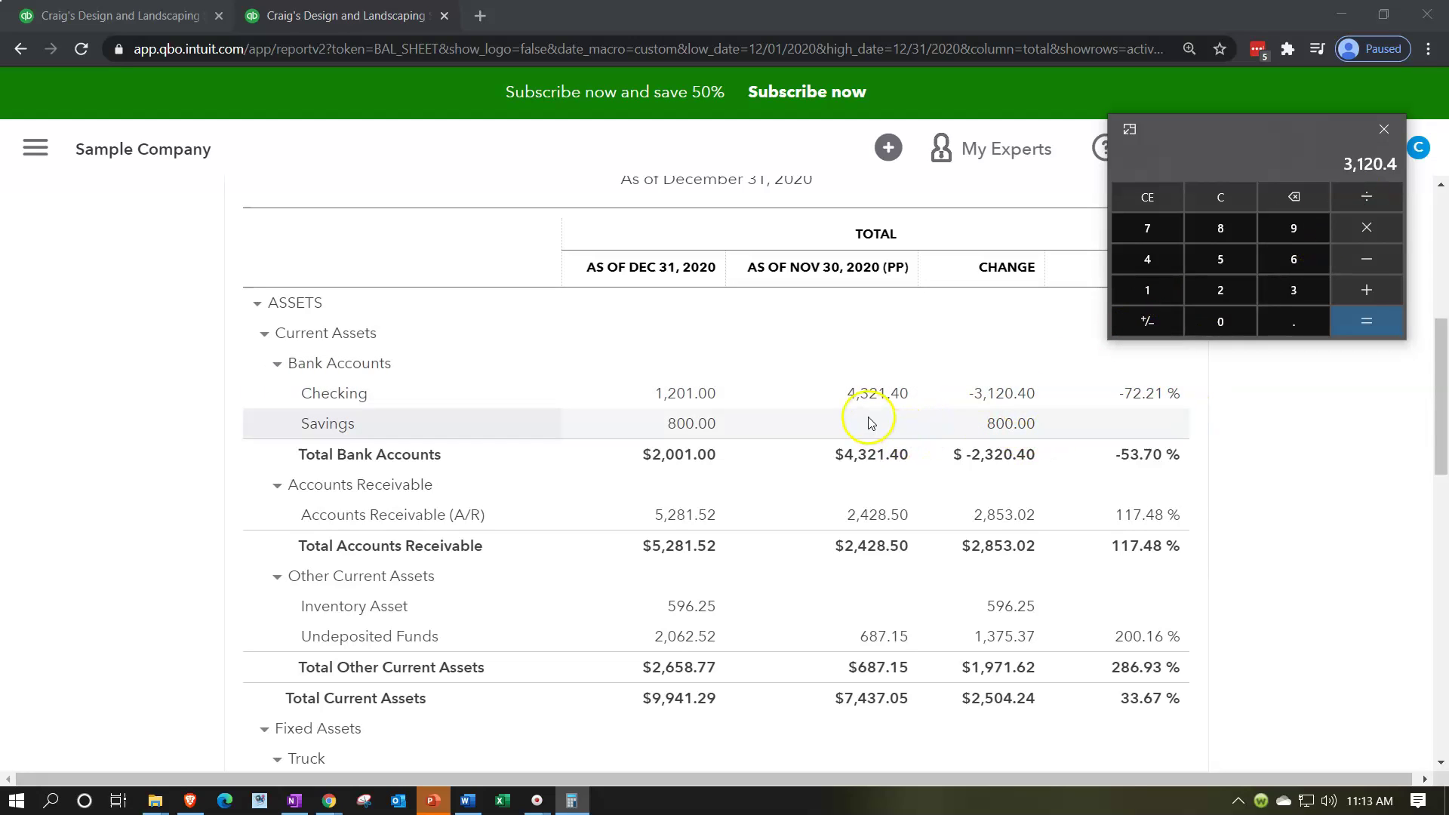
Divide the checking difference by 4321.4 to verify its percentage change, and move Calculator out of the report's way.
text(/4321.4)
key(Return)
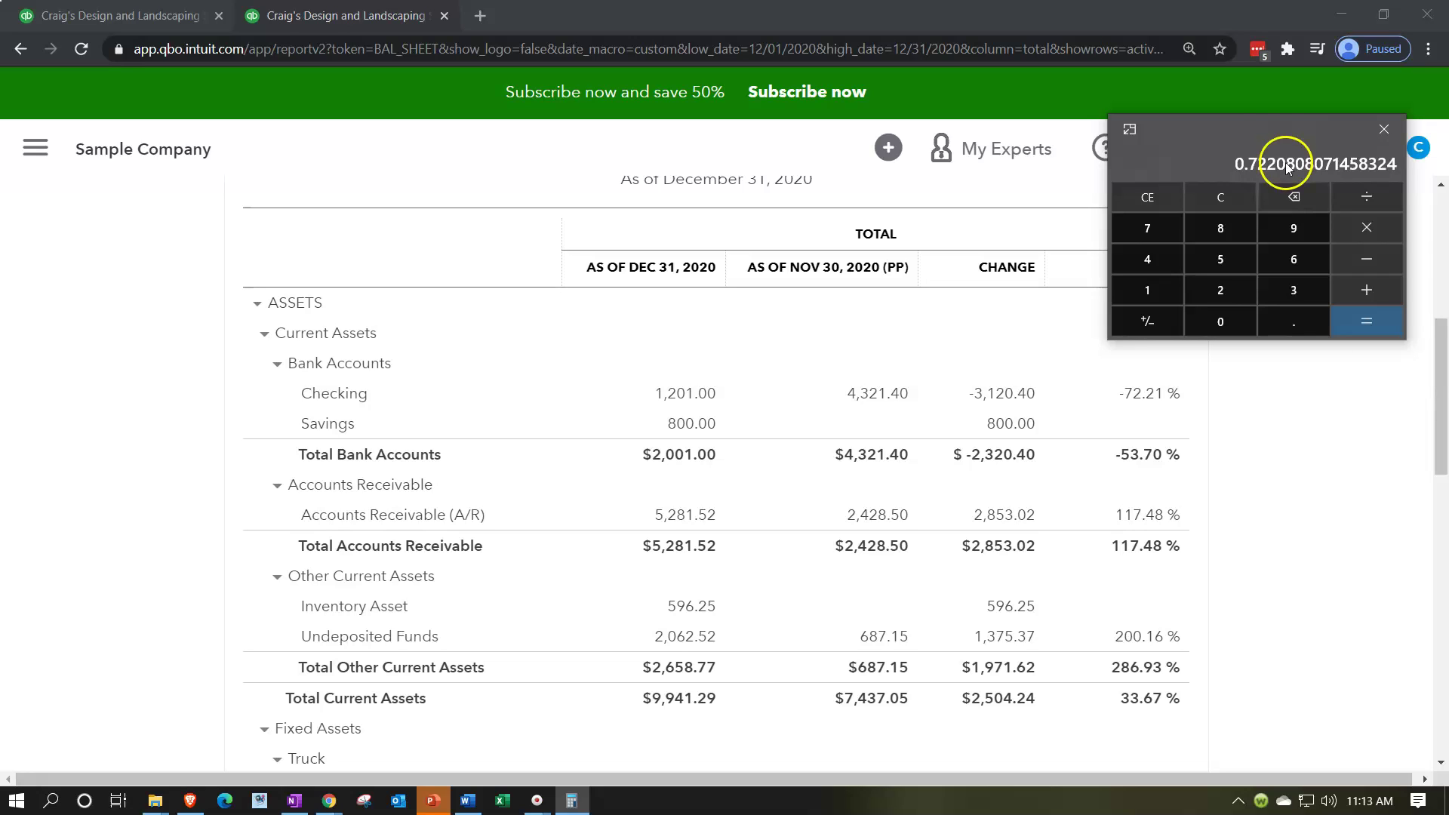
drag(1276, 129, 1012, 4)
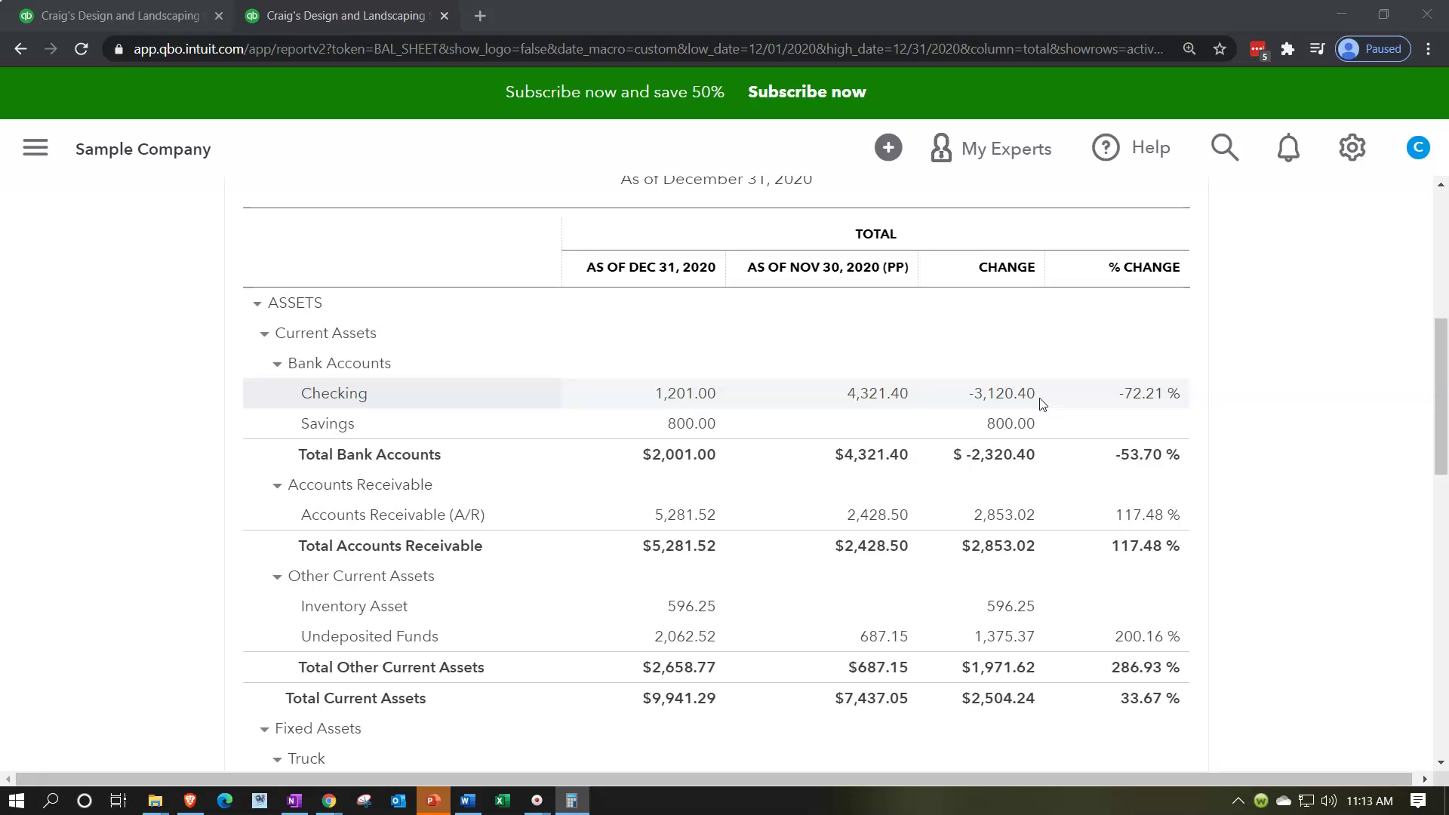
Examine the % Change column from bank accounts through fixed assets and liabilities down to total liabilities and equity.
scroll(1117, 401, down, 2)
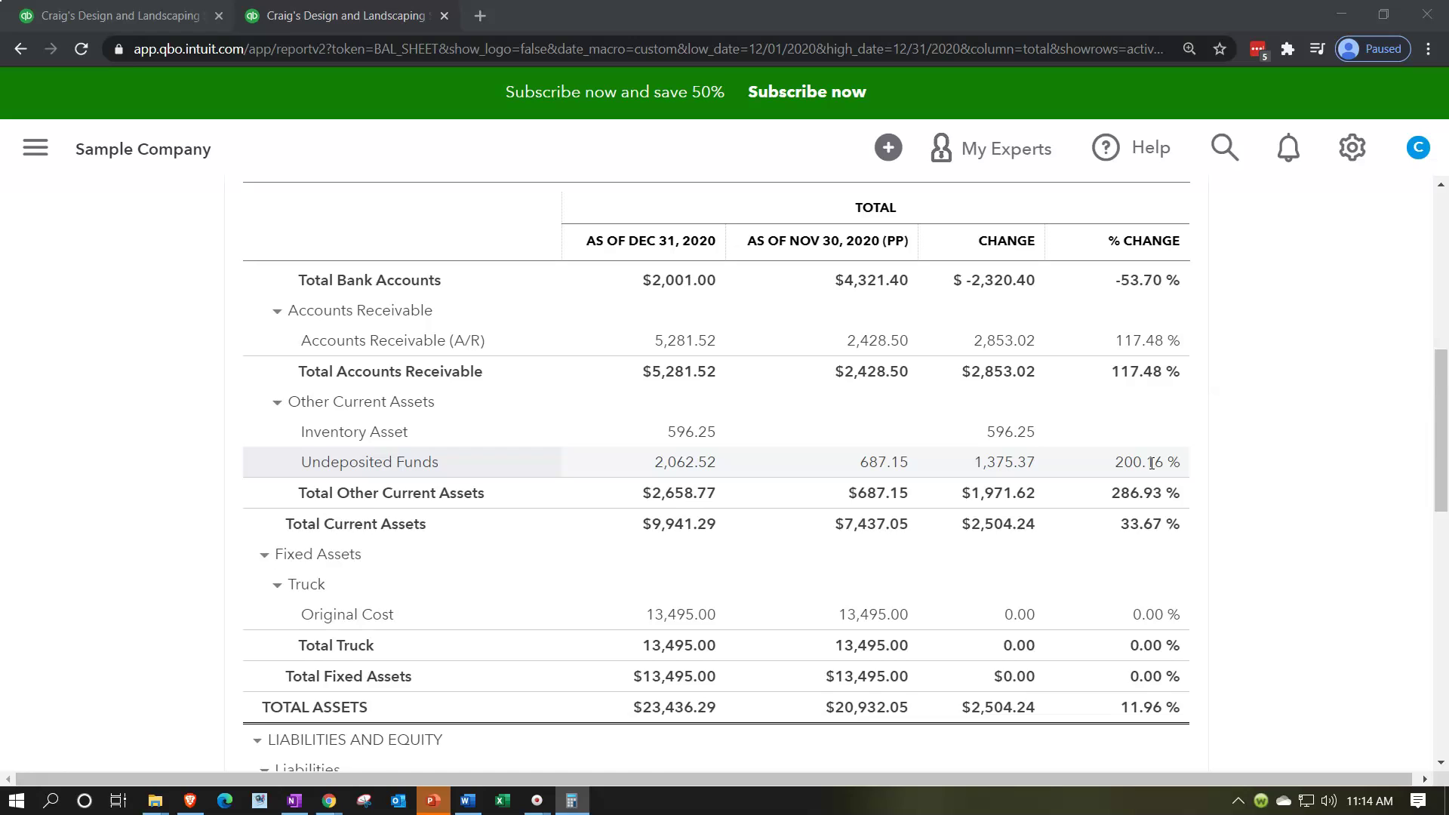
scroll(1152, 464, up, 3)
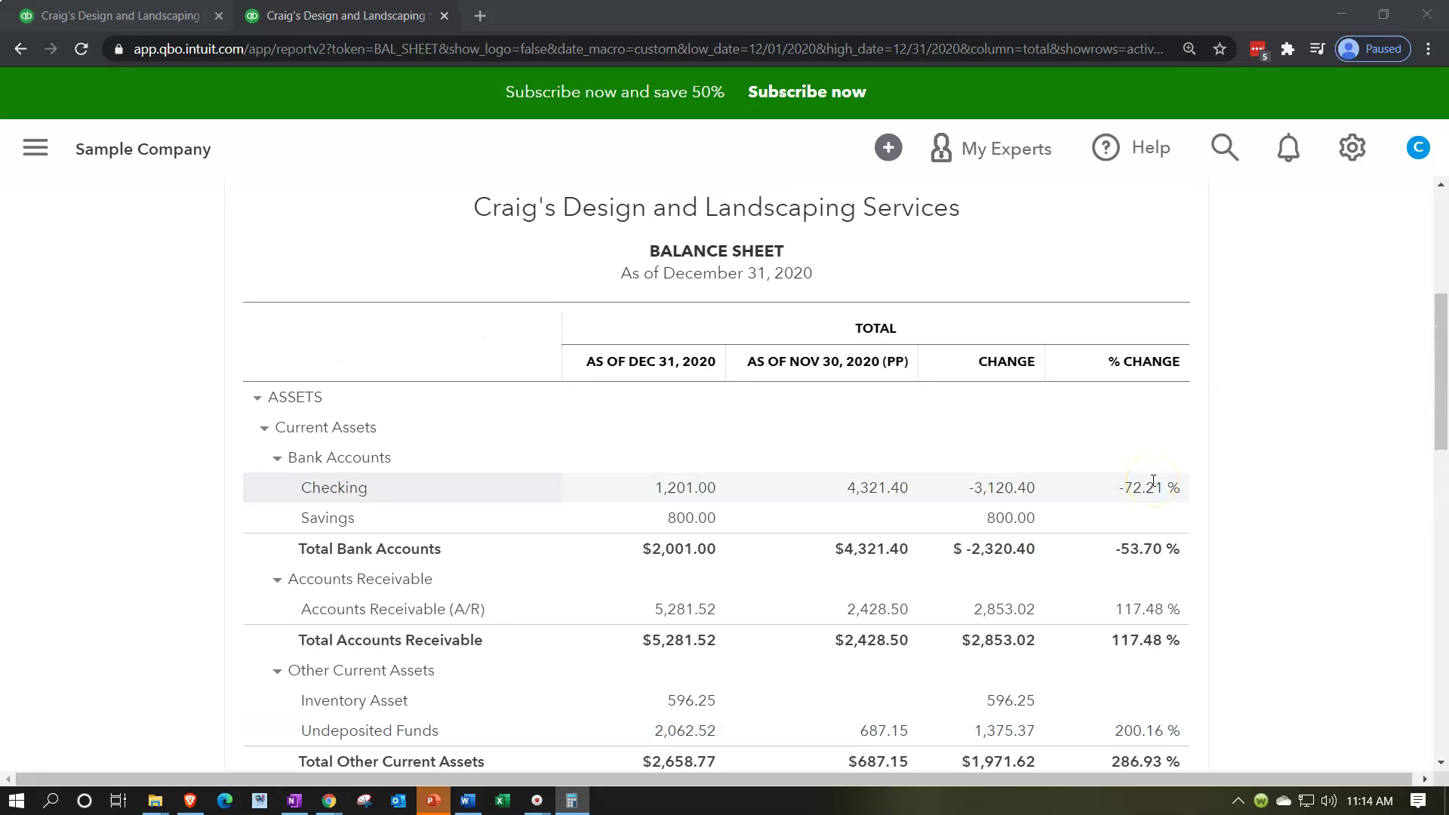
scroll(1153, 481, down, 3)
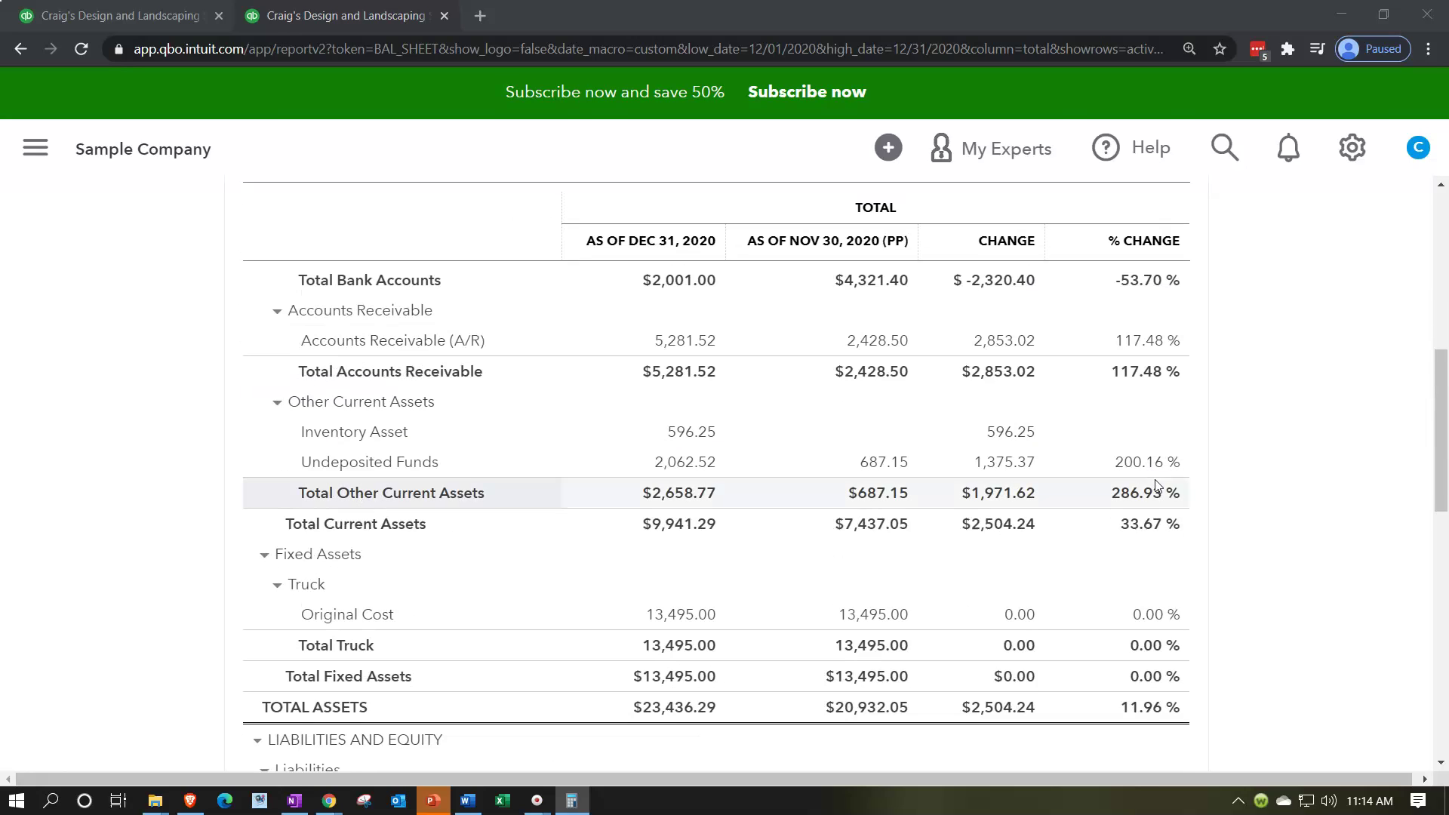
scroll(1154, 458, down, 1)
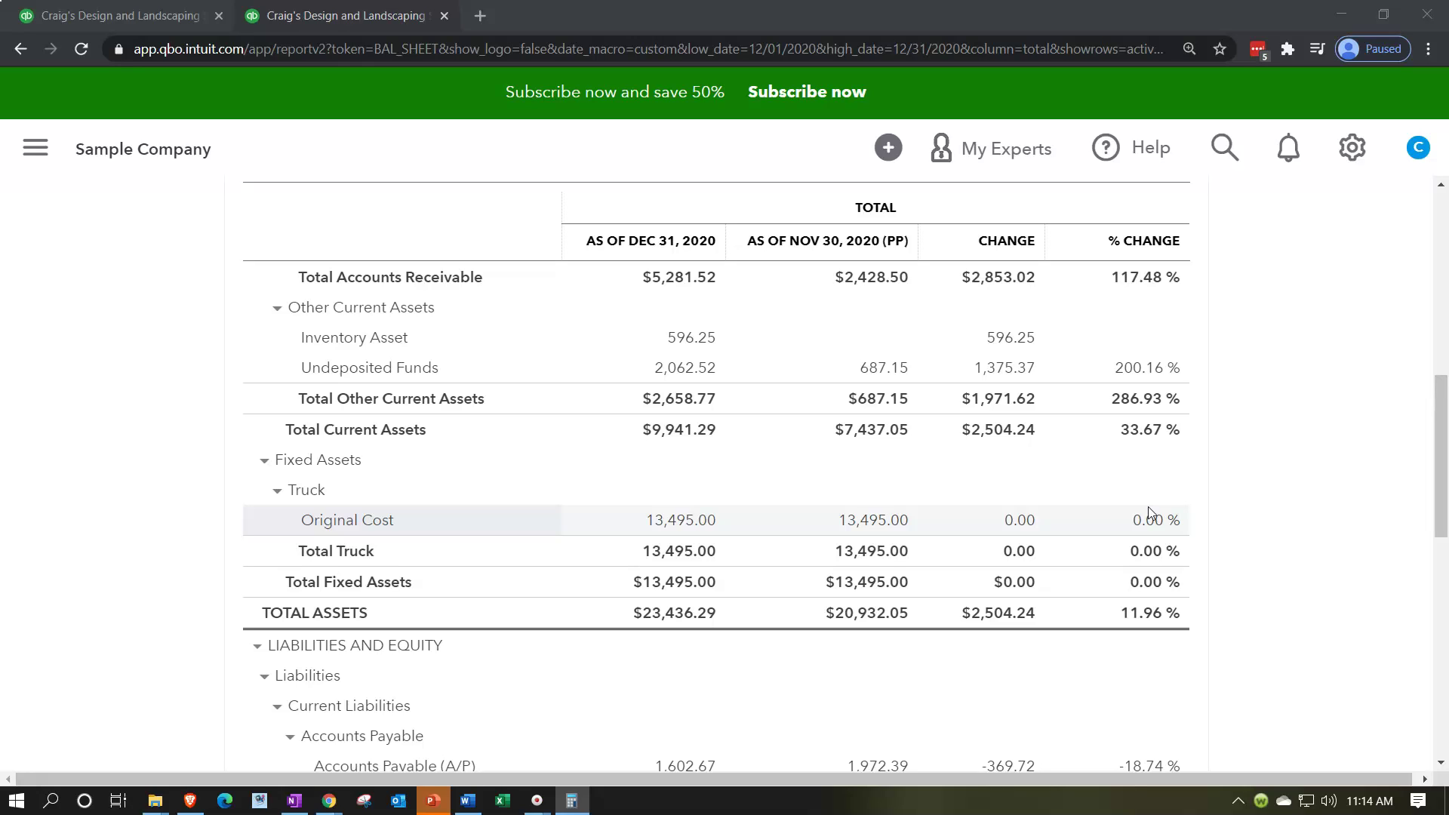
scroll(1148, 509, down, 4)
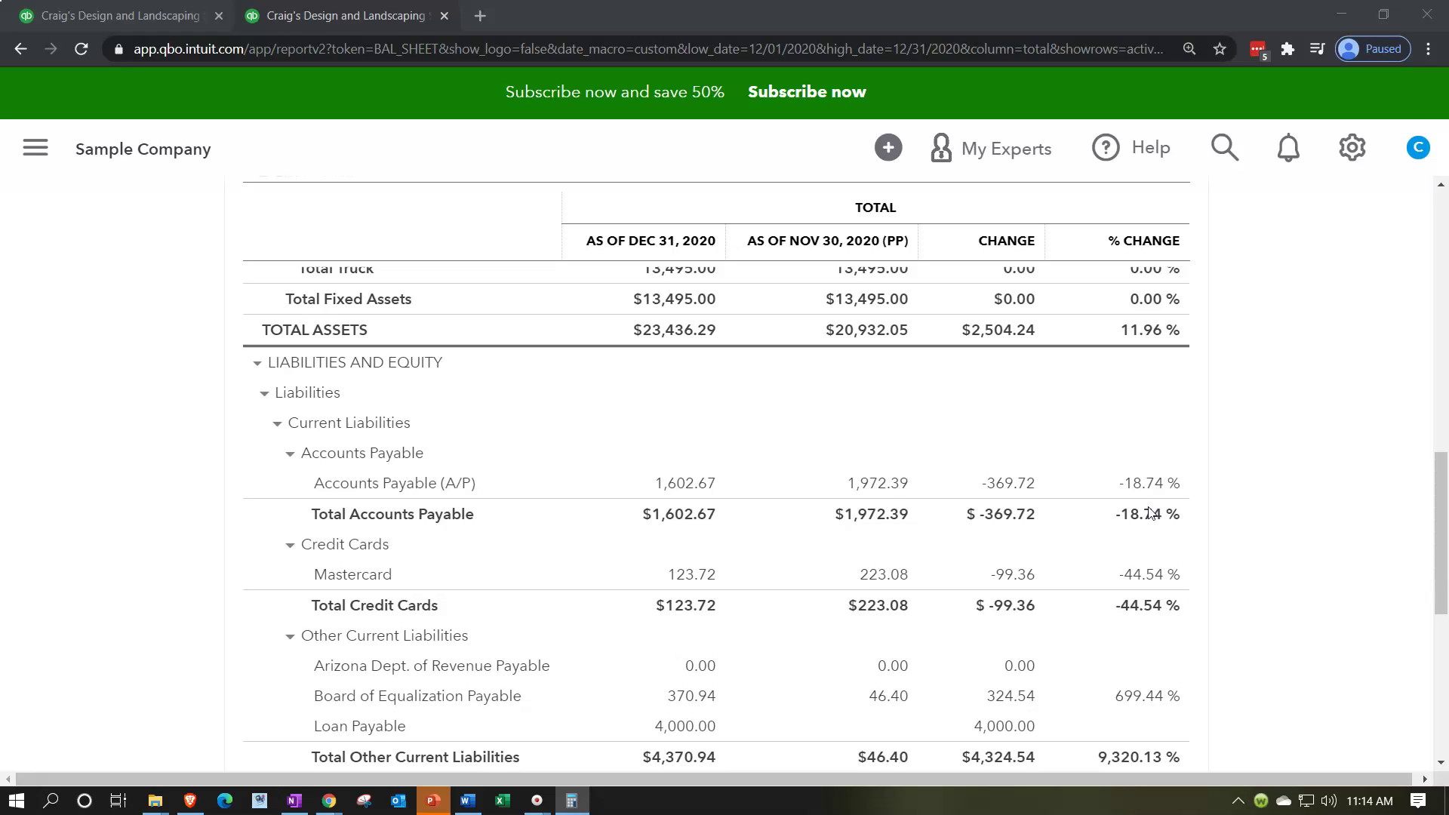
scroll(1148, 511, up, 3)
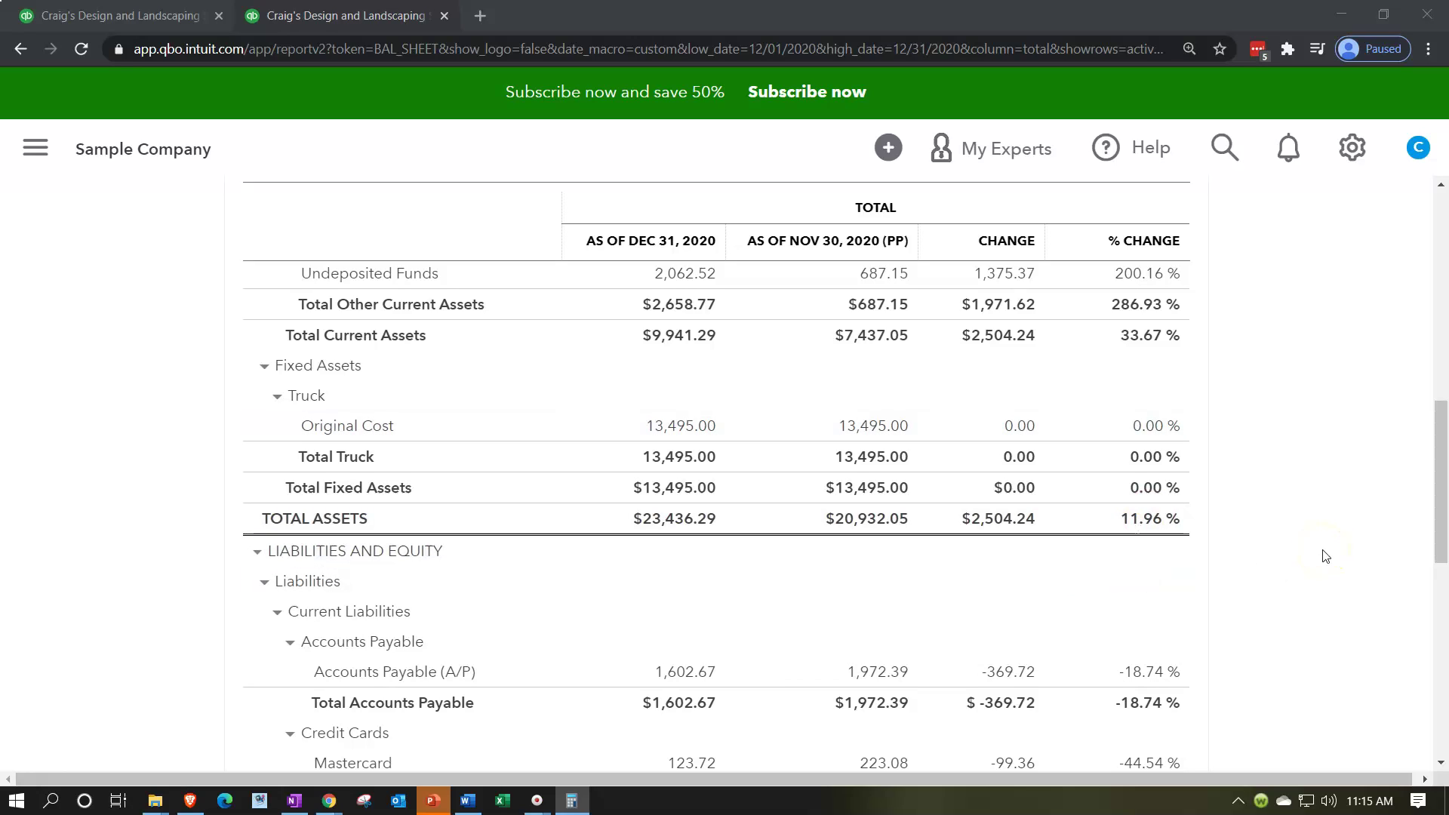
scroll(1326, 557, down, 3)
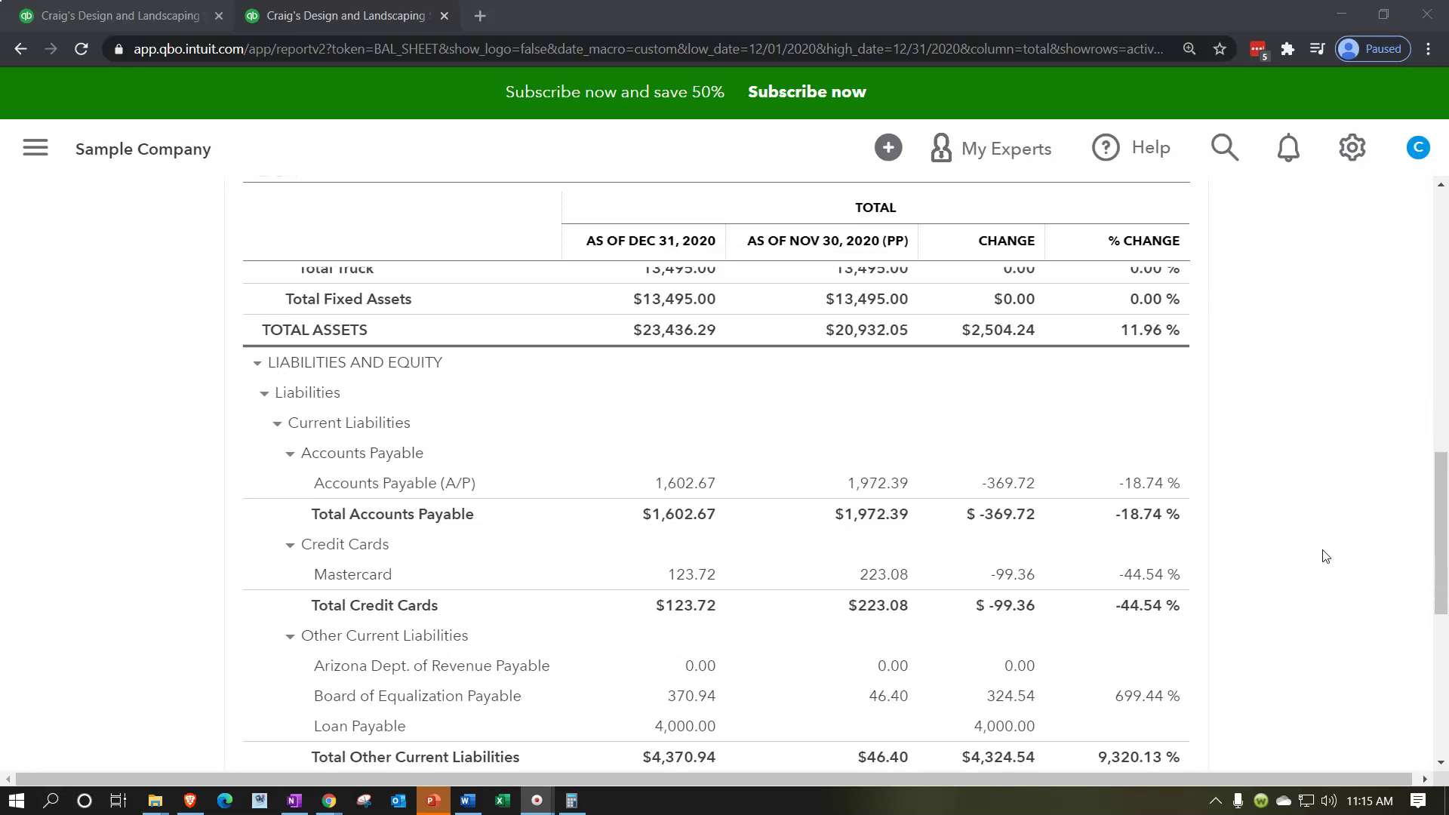
scroll(1326, 556, down, 1)
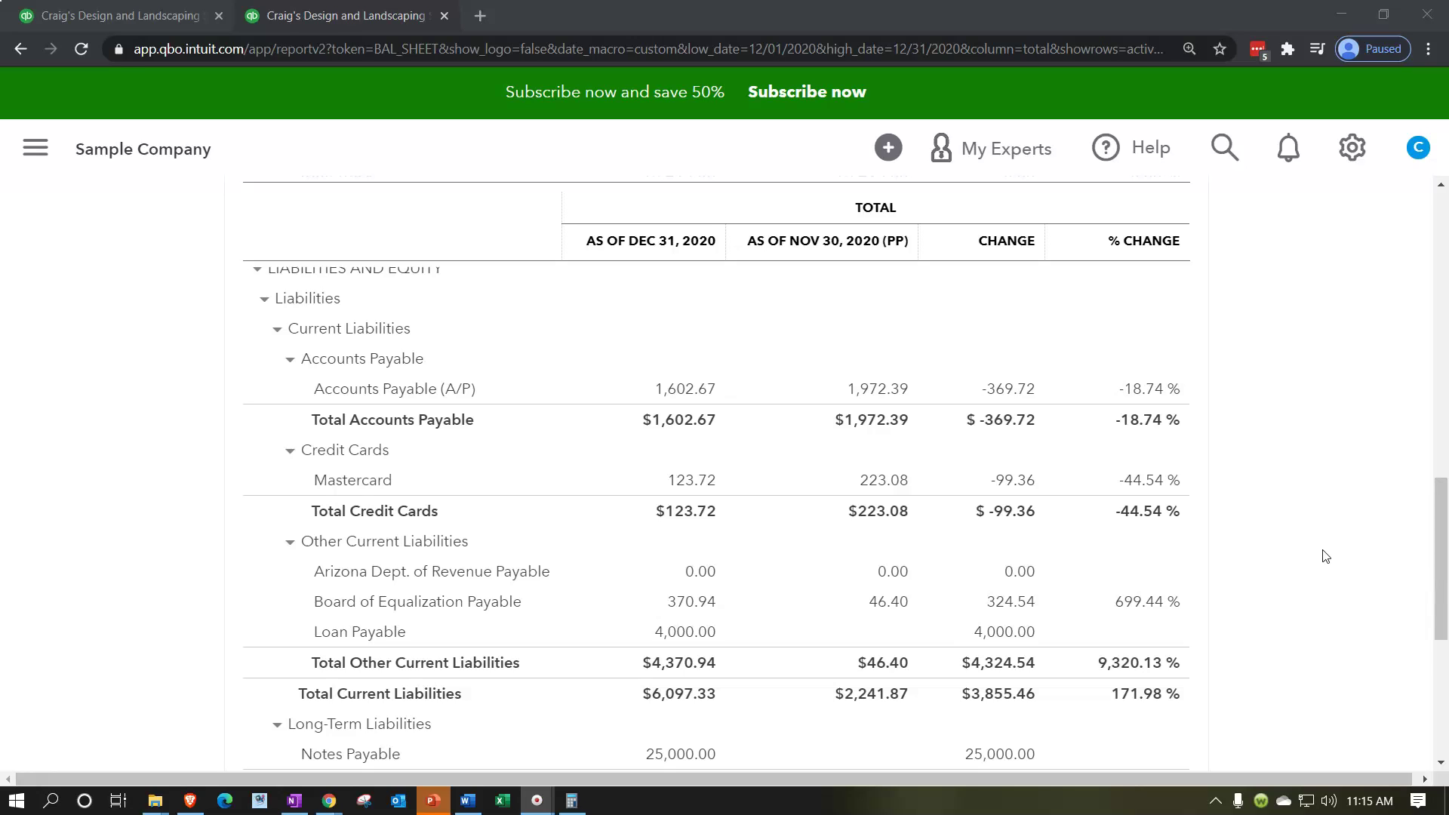
scroll(1326, 557, down, 1)
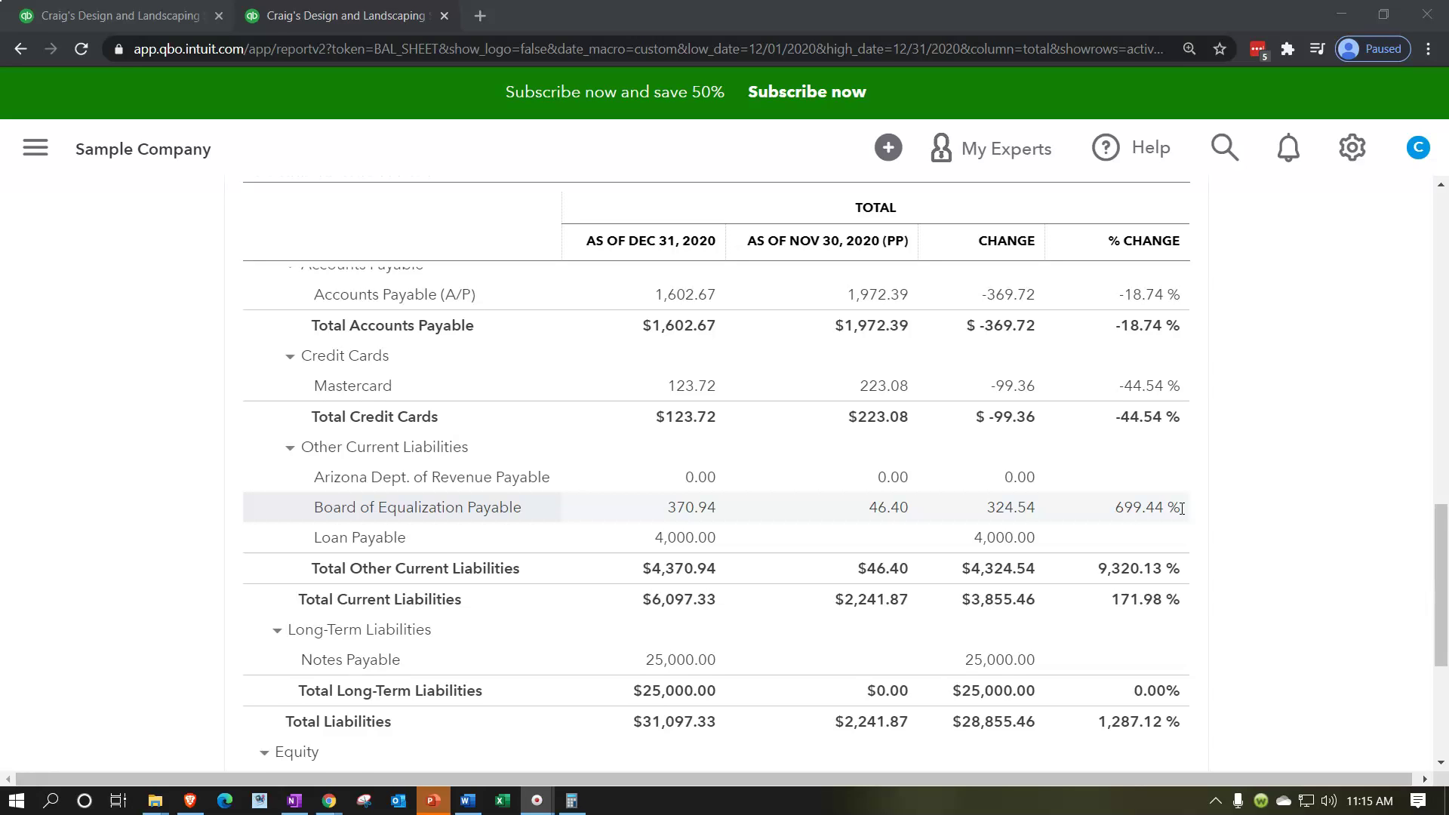
scroll(1182, 508, down, 4)
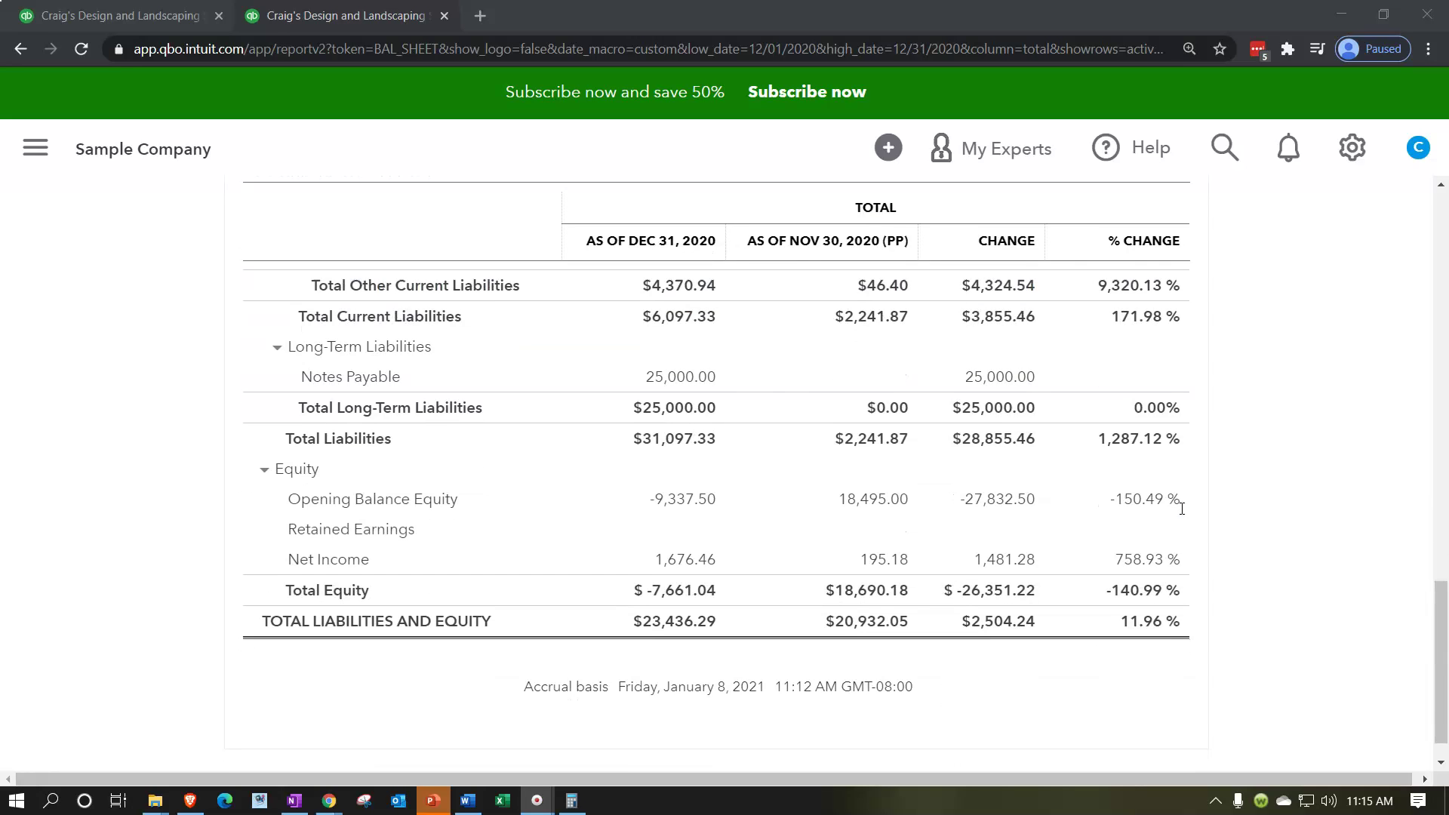
Review the whole comparative balance sheet again, from its title and column headings down to the equity section.
scroll(1182, 507, up, 15)
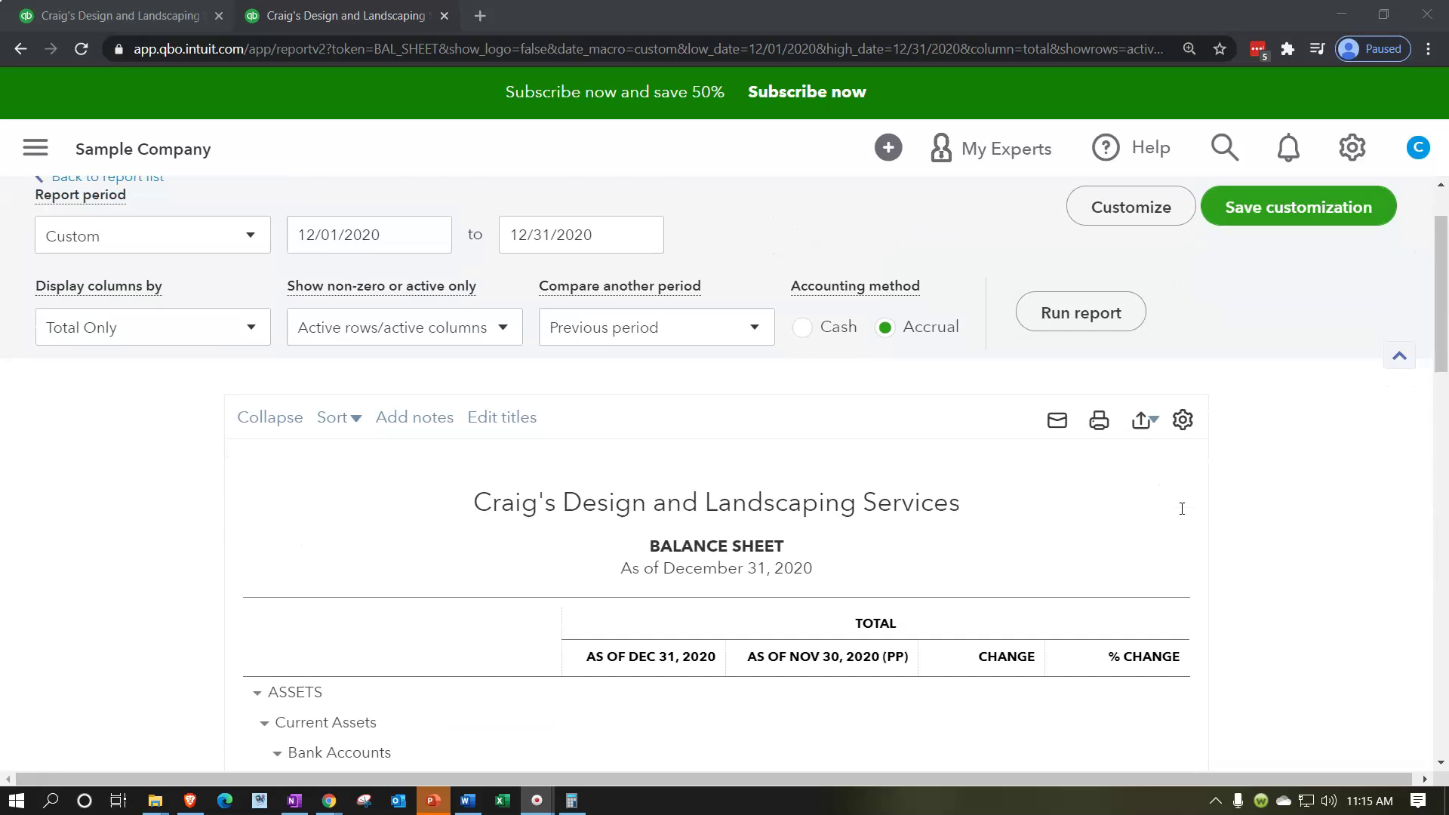
scroll(1182, 508, down, 1)
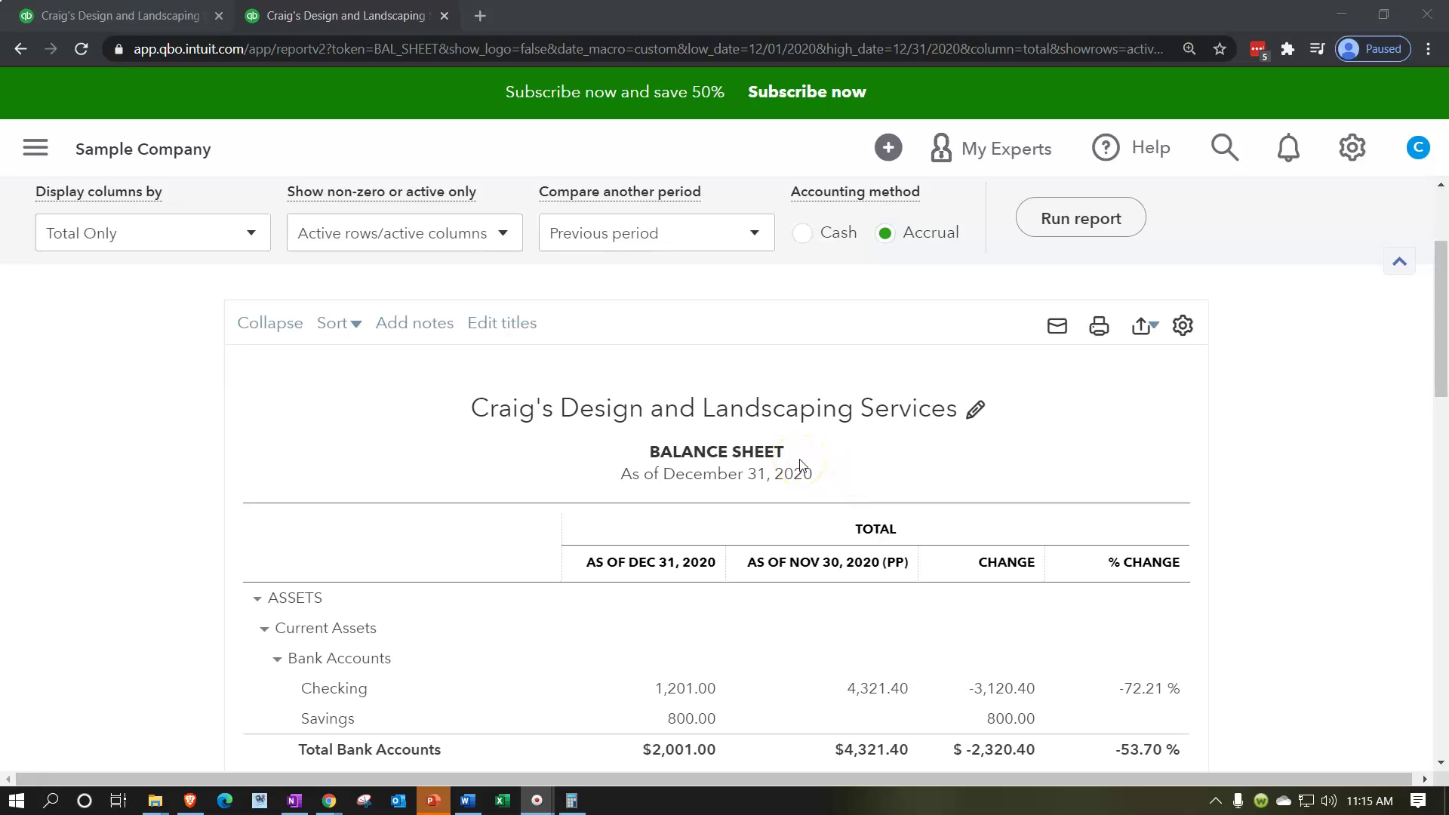
click(806, 499)
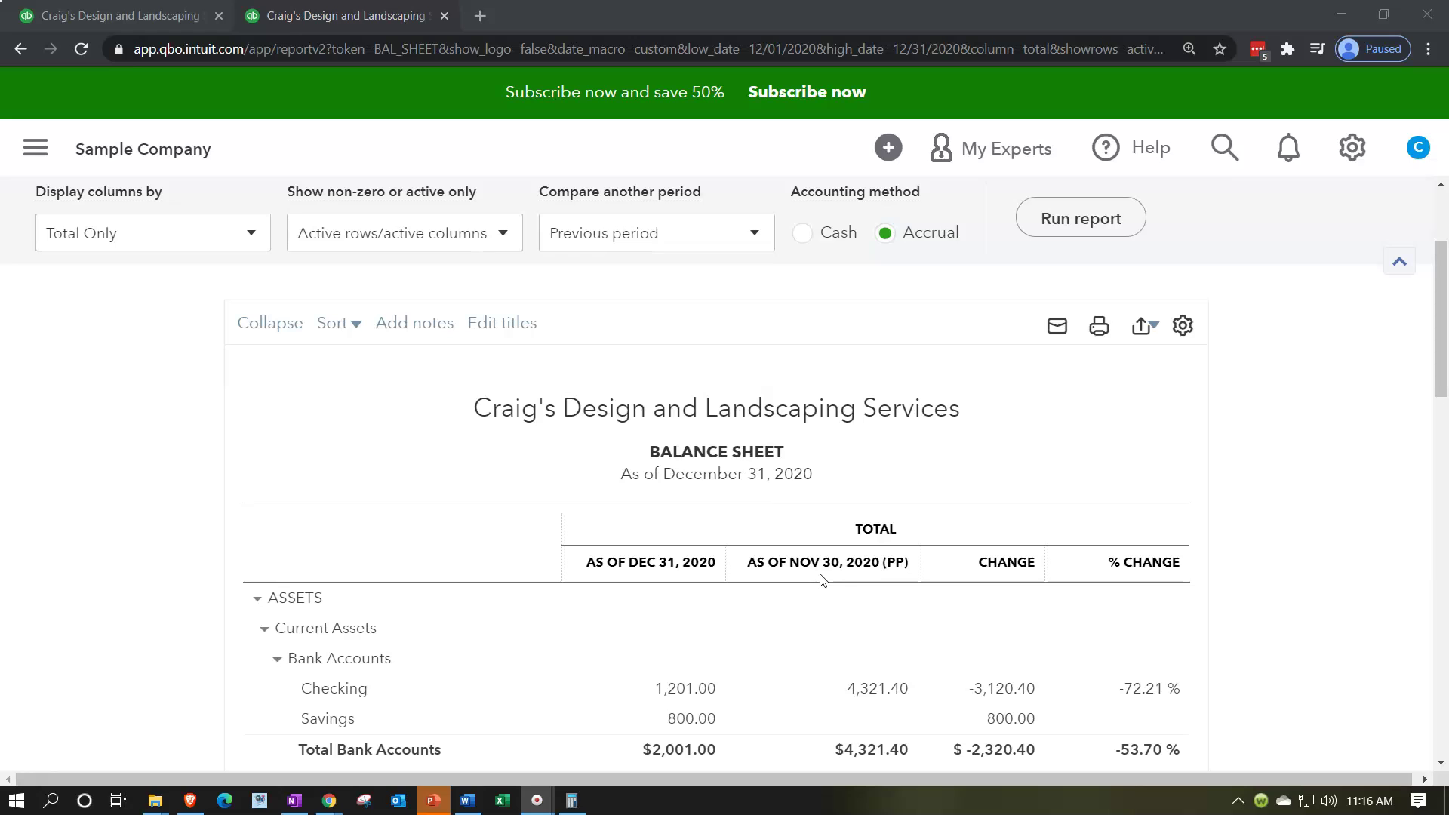
click(794, 496)
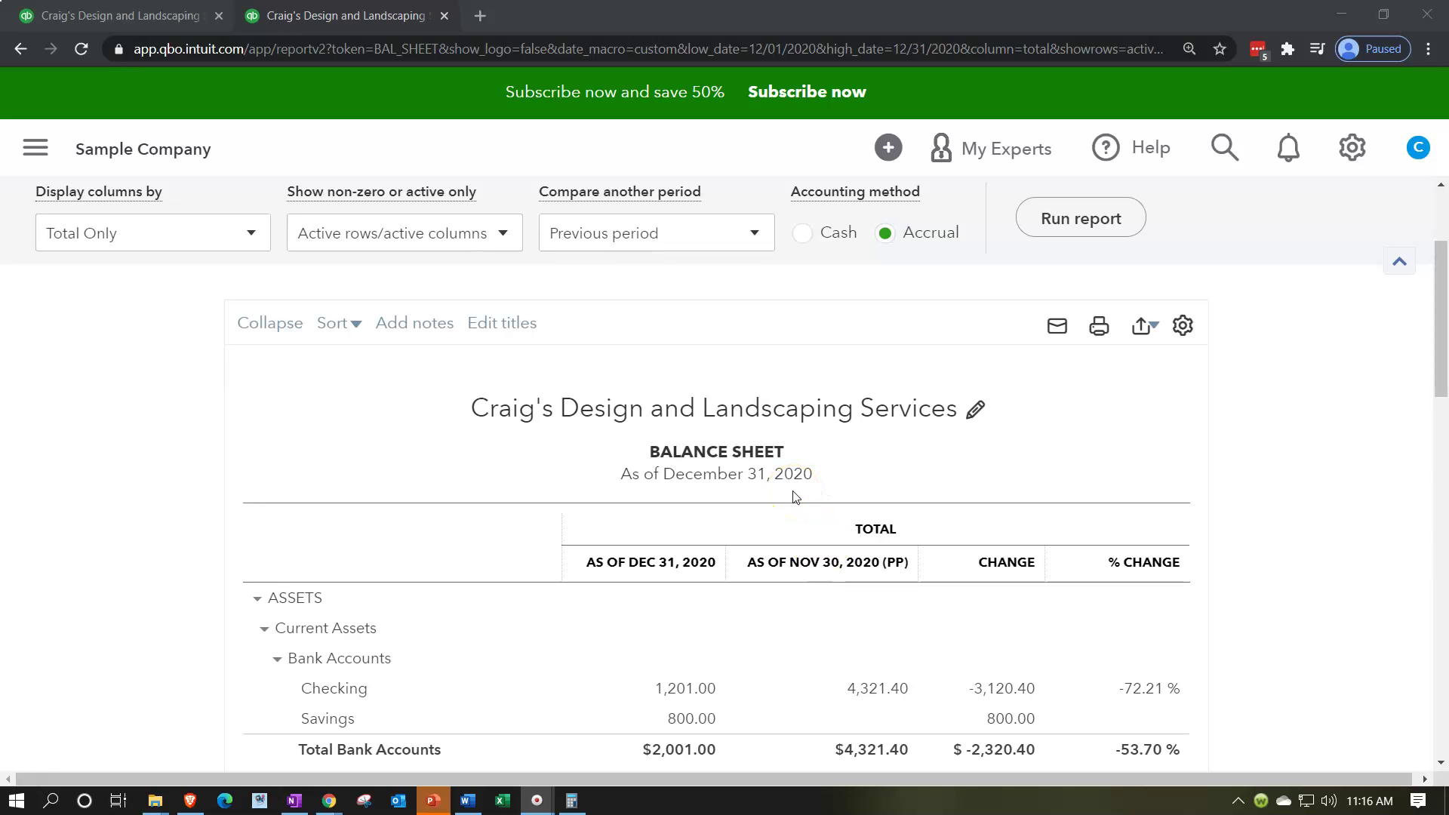
scroll(794, 496, down, 7)
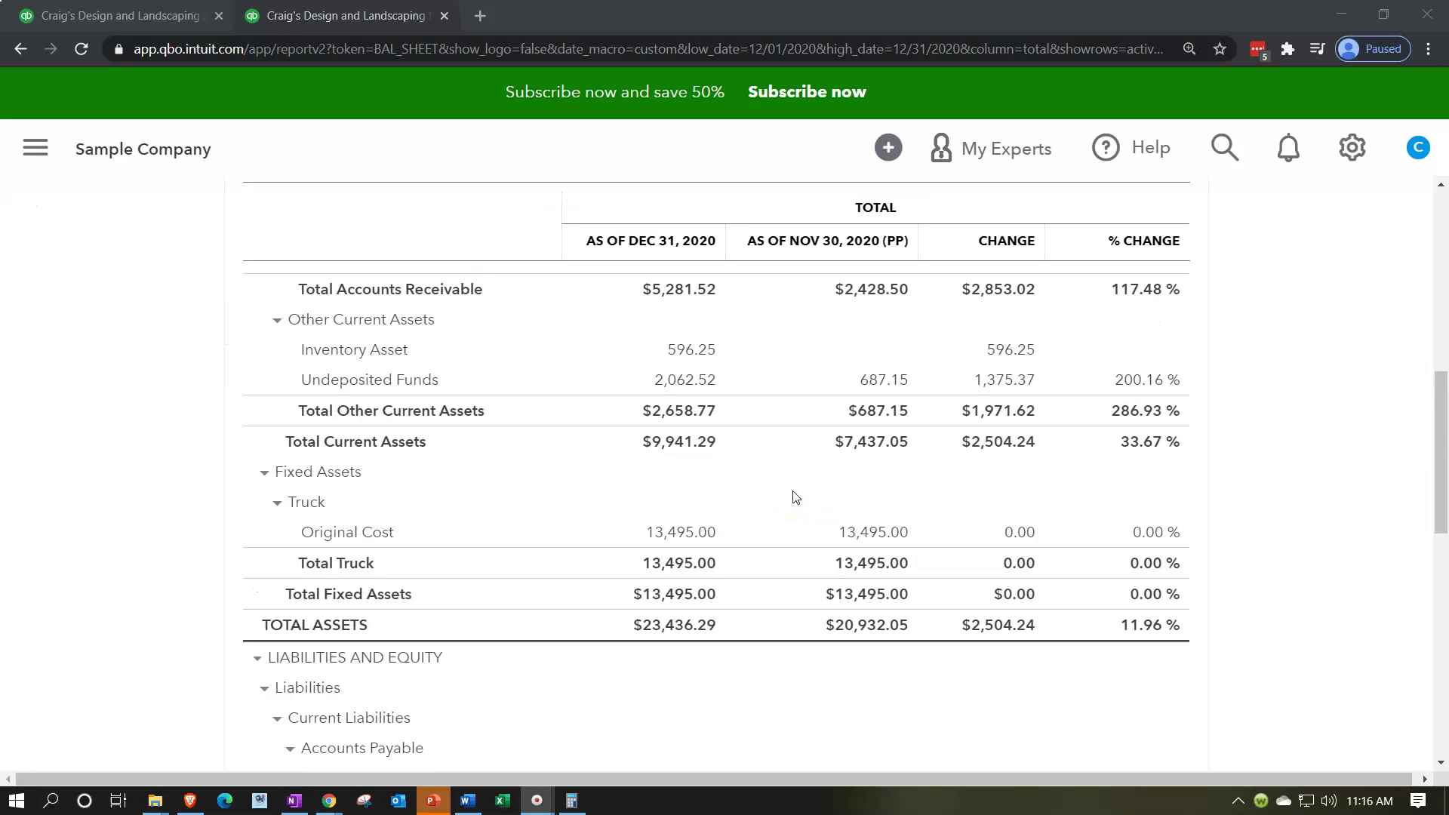
scroll(794, 496, down, 8)
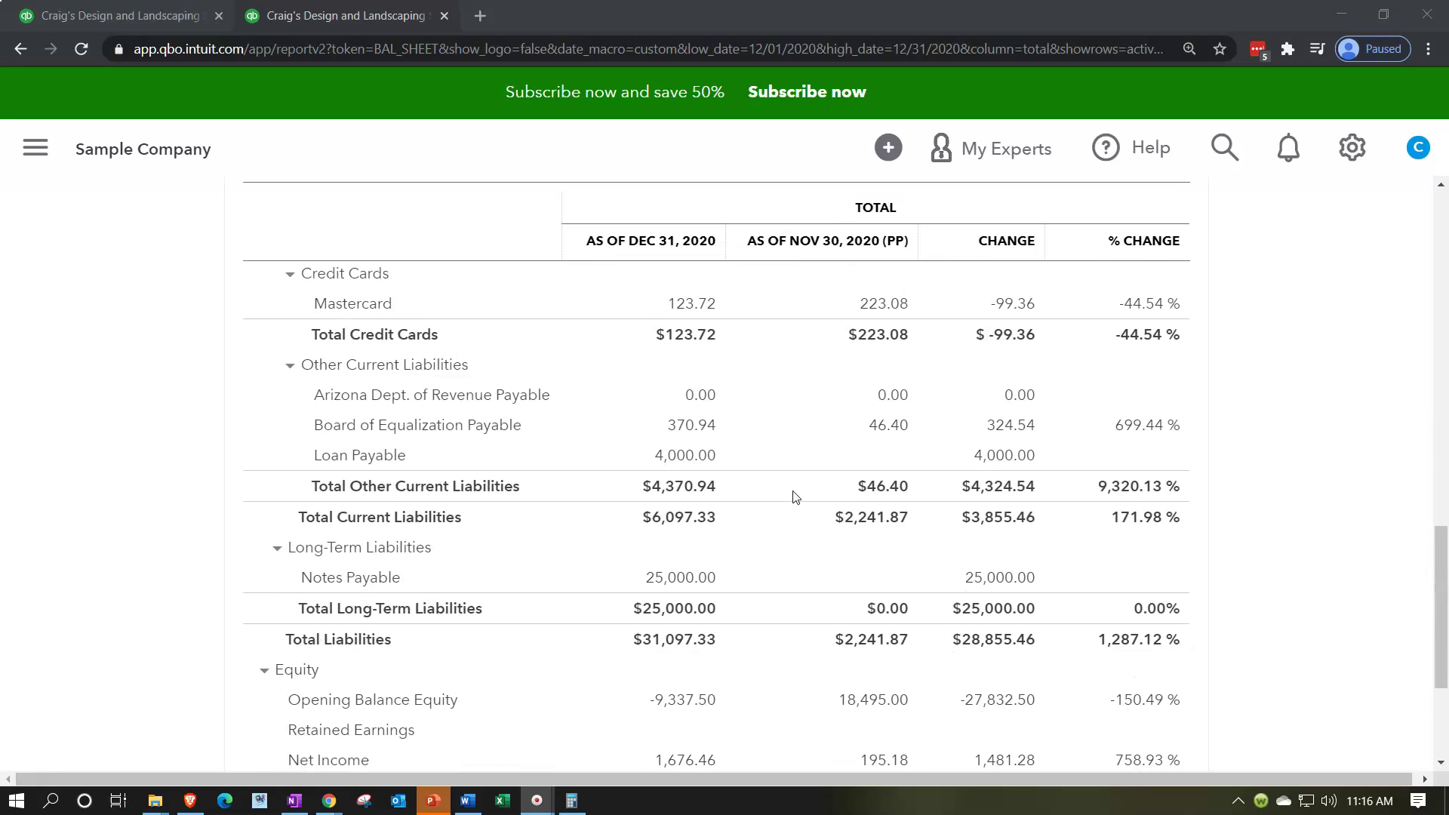
scroll(794, 497, down, 2)
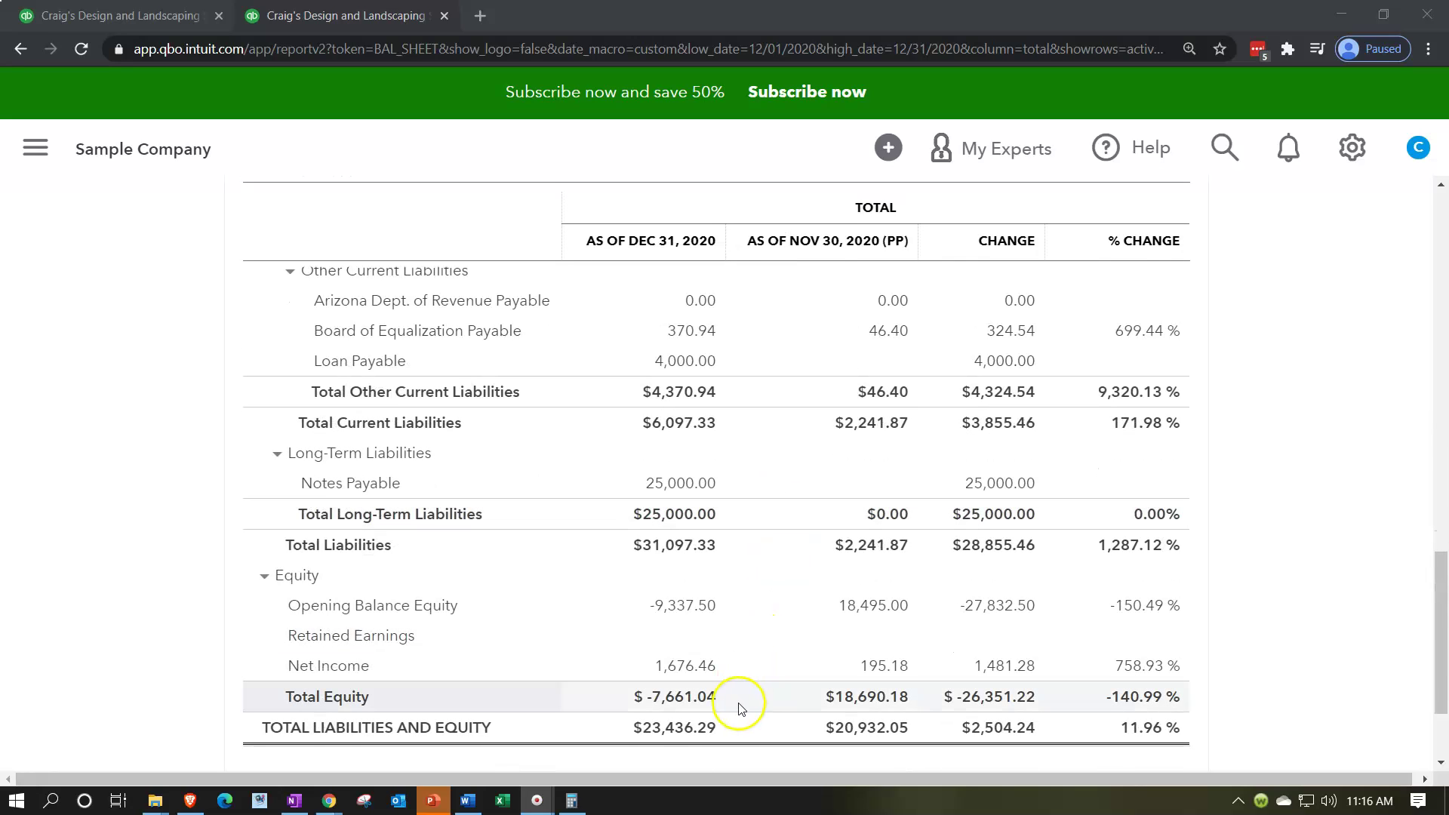
Customize the balance sheet's footer to omit the date prepared, time prepared and report basis.
scroll(699, 655, down, 2)
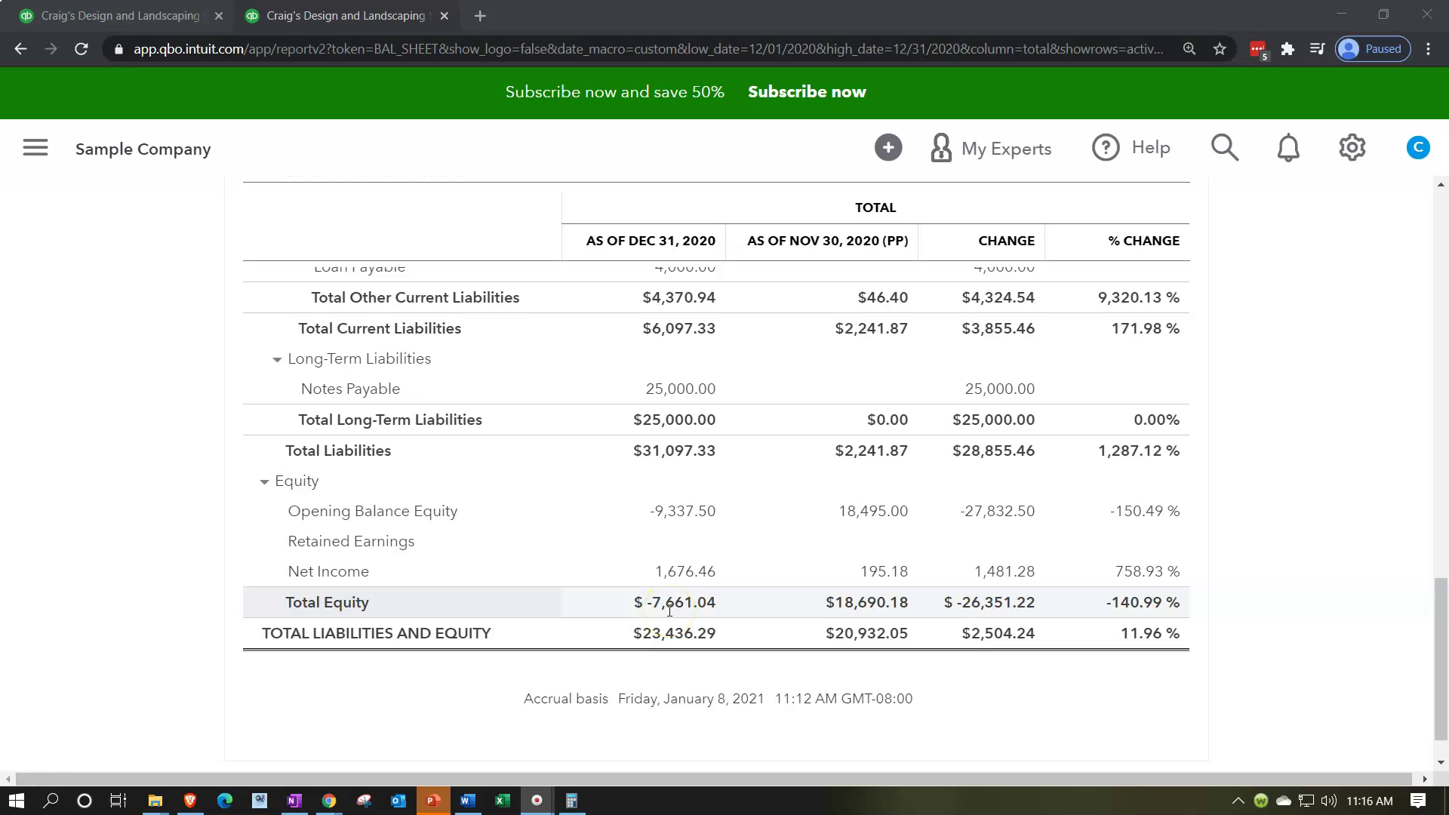
scroll(654, 668, down, 1)
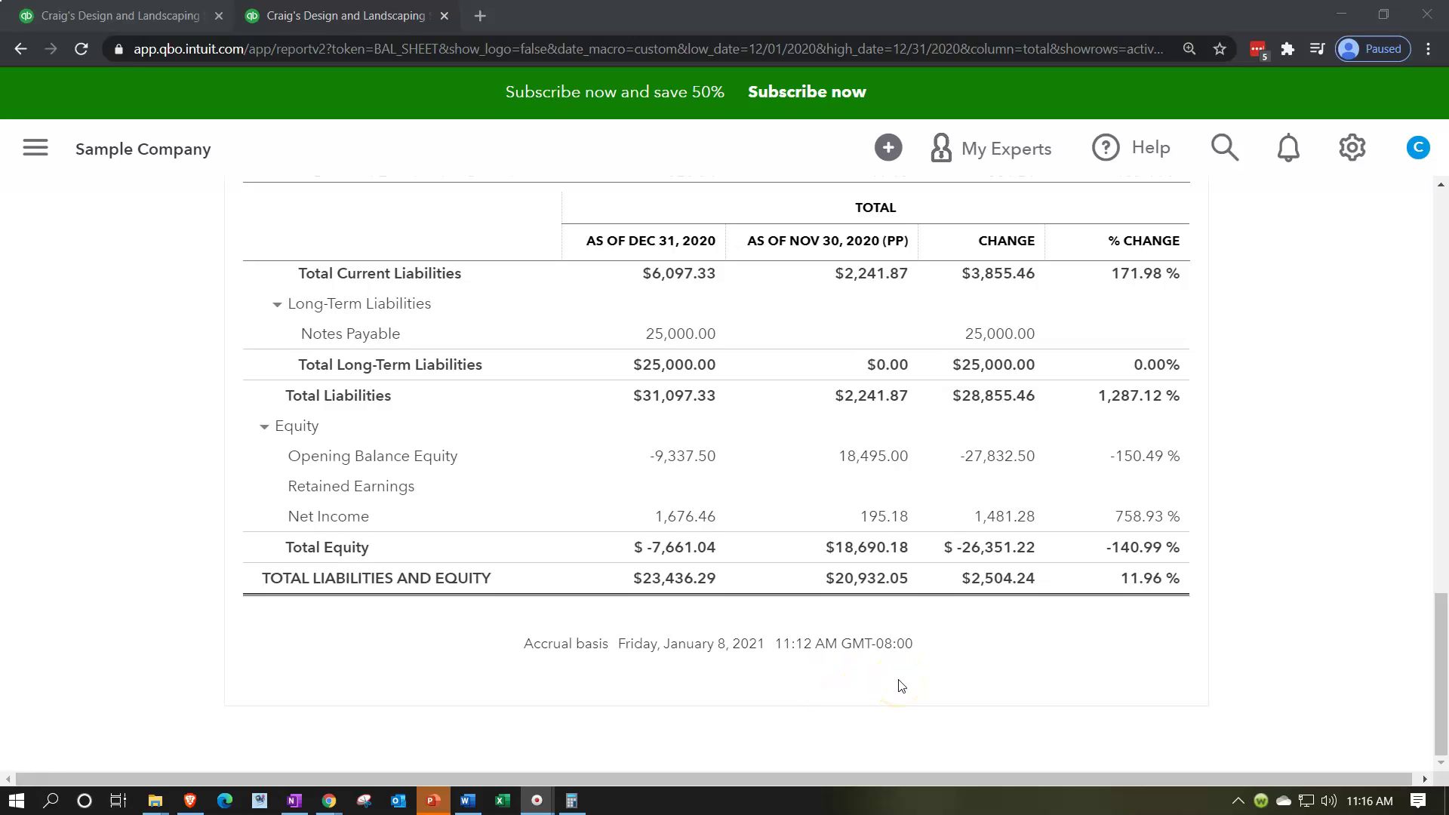
scroll(902, 686, up, 20)
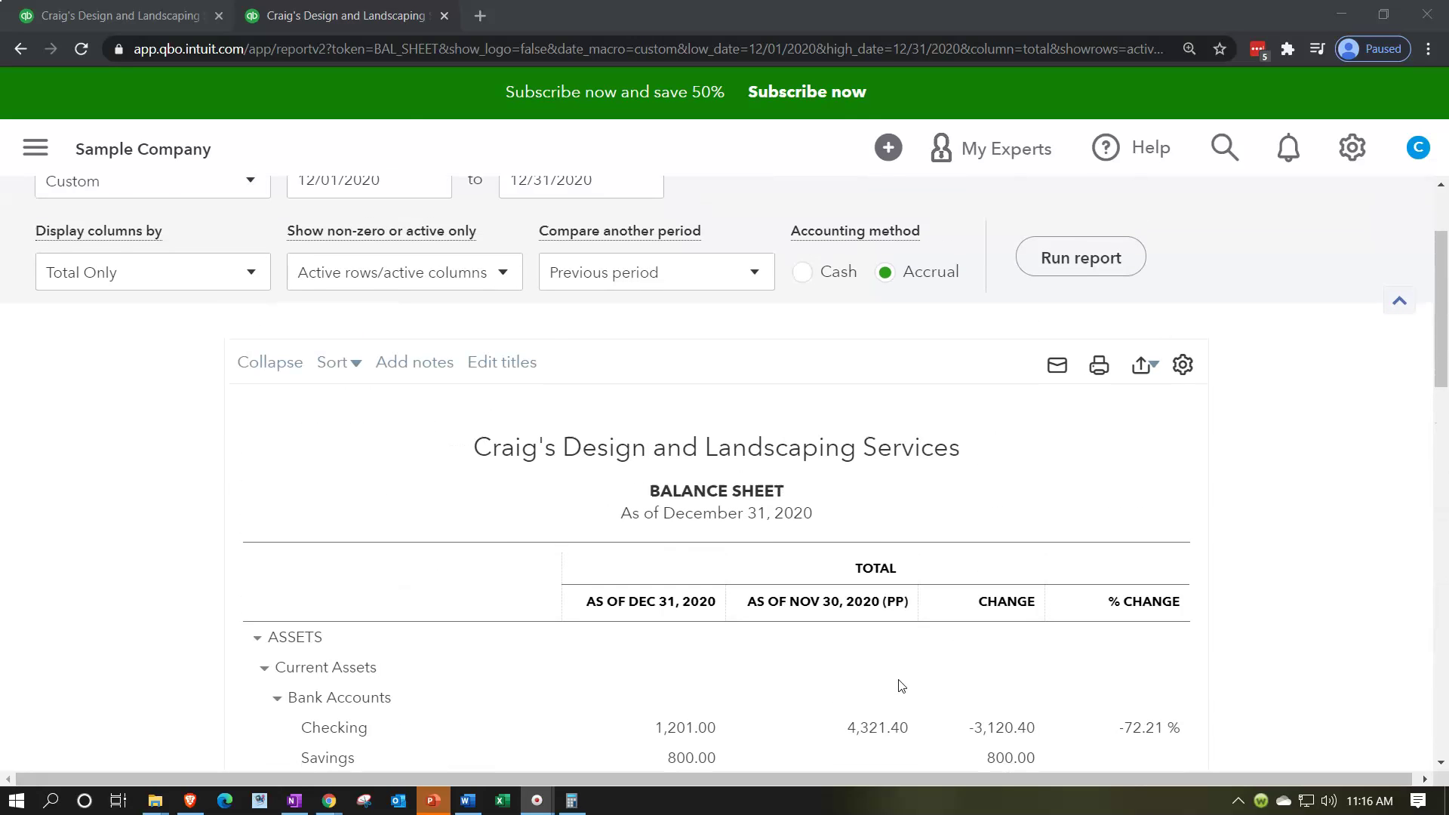
scroll(902, 686, up, 3)
click(1099, 317)
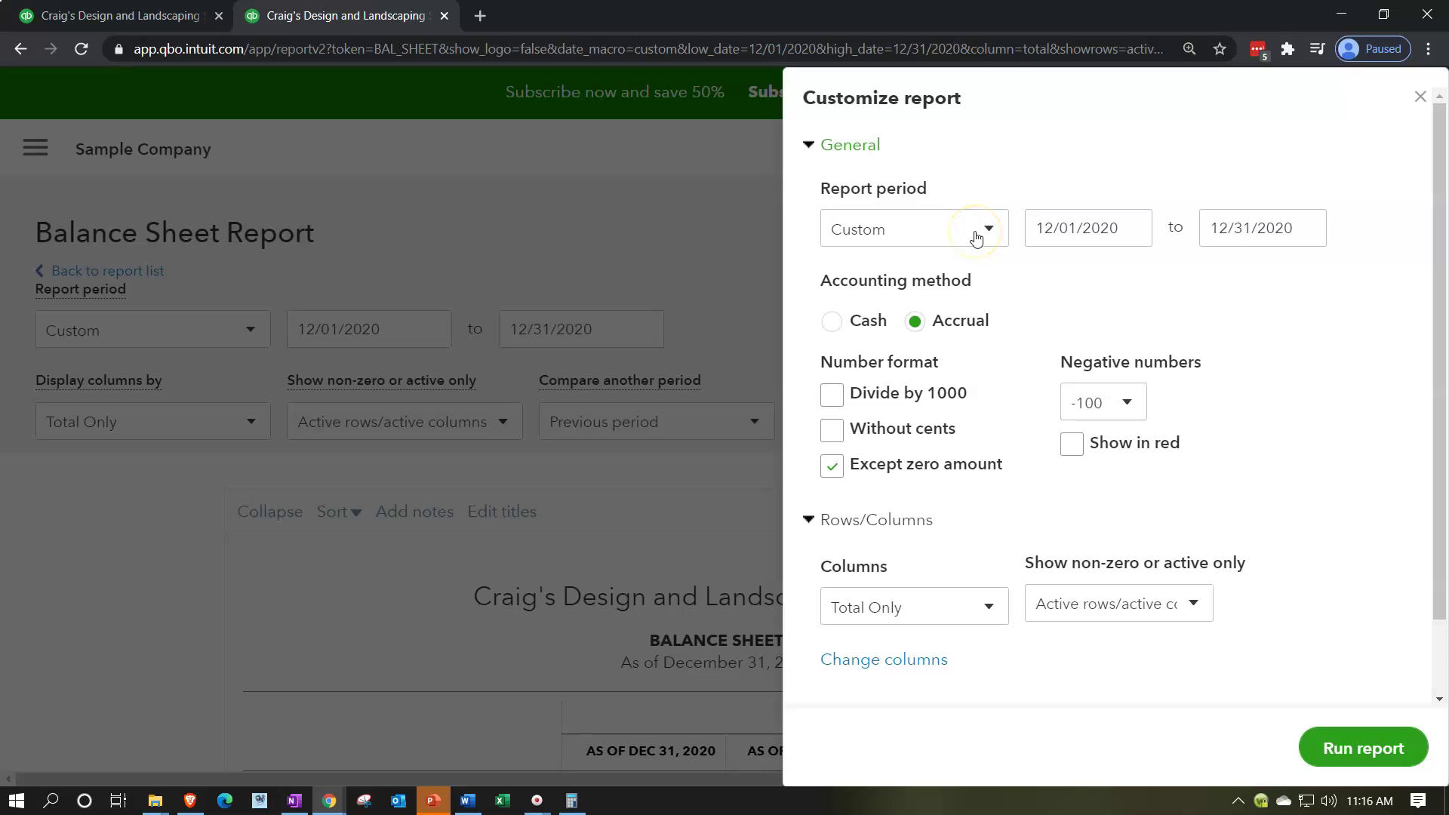
scroll(936, 313, down, 2)
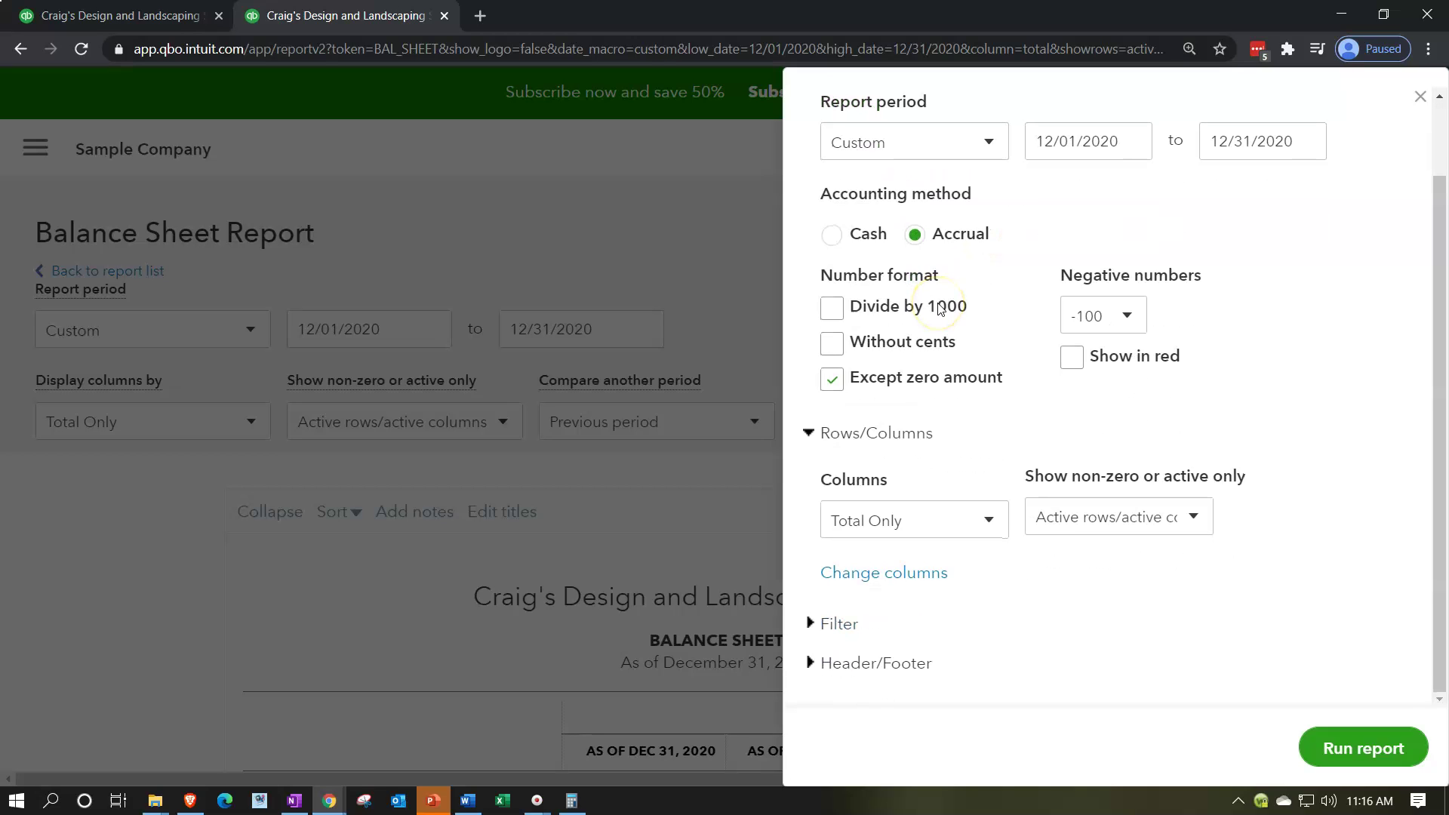
click(808, 664)
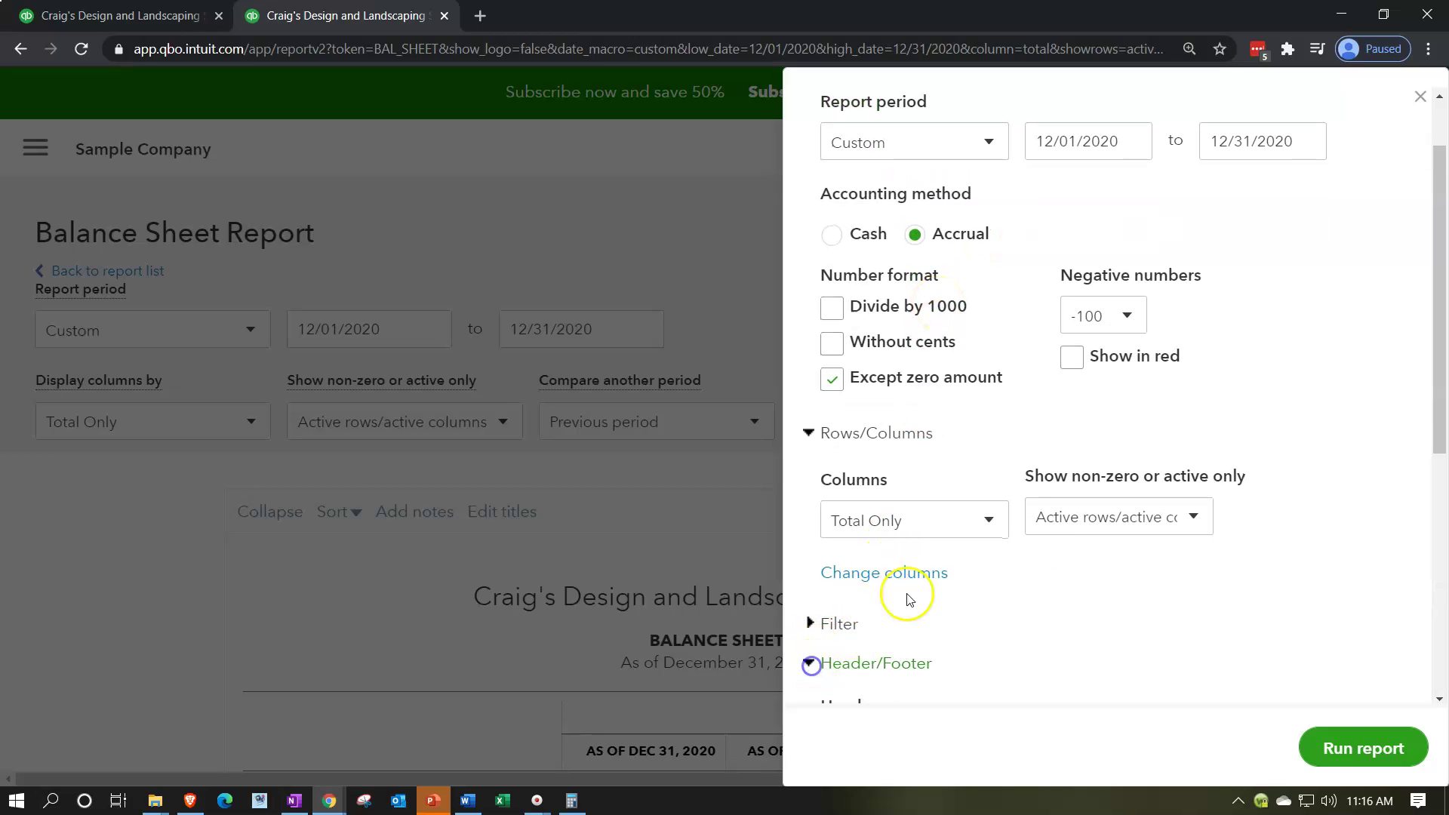
scroll(934, 562, down, 4)
scroll(940, 565, down, 3)
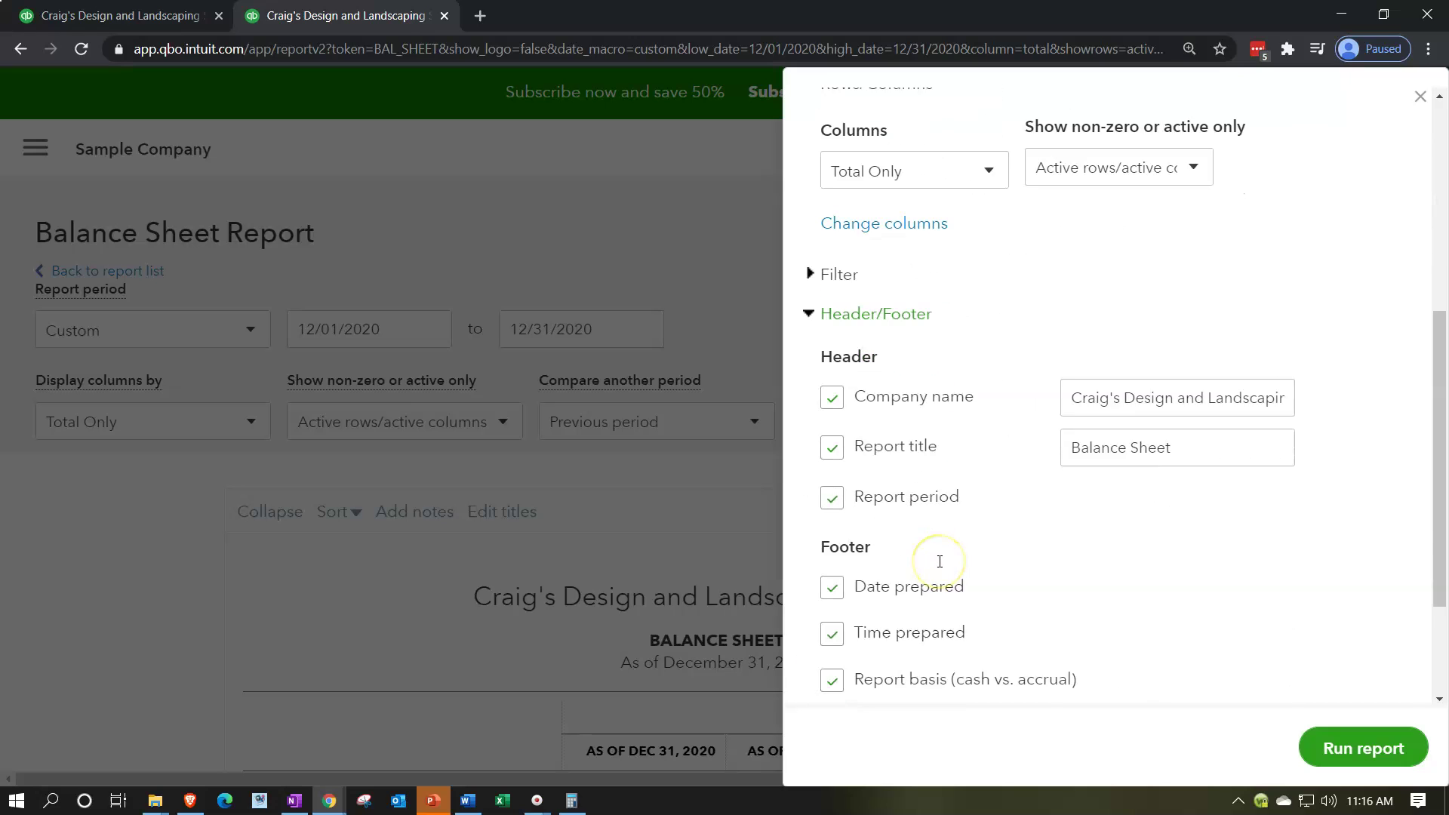
click(832, 410)
click(832, 456)
click(833, 501)
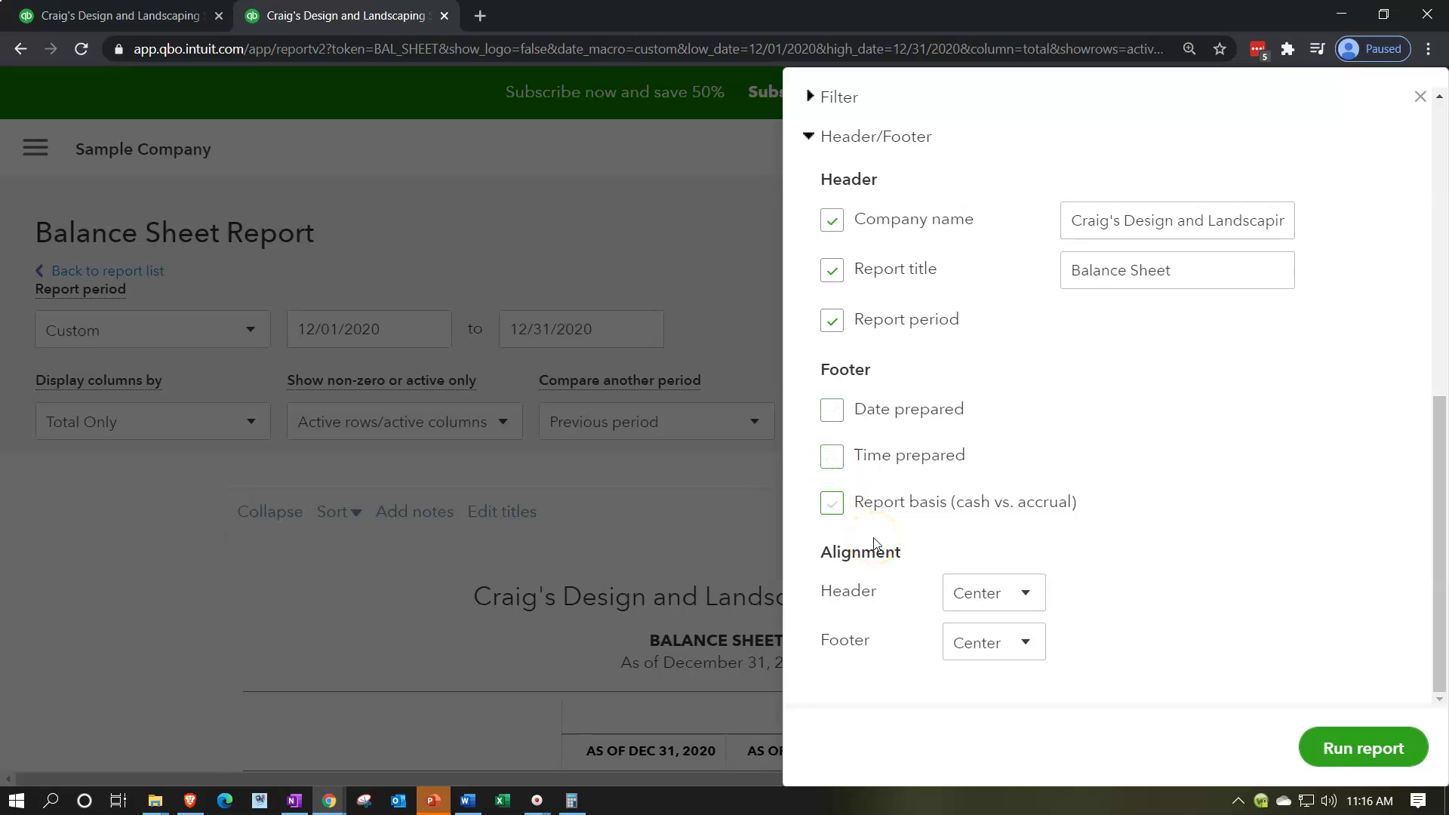
Change the report title to "Comparative Balance Sheet" and omit the report period from the header.
scroll(873, 543, up, 1)
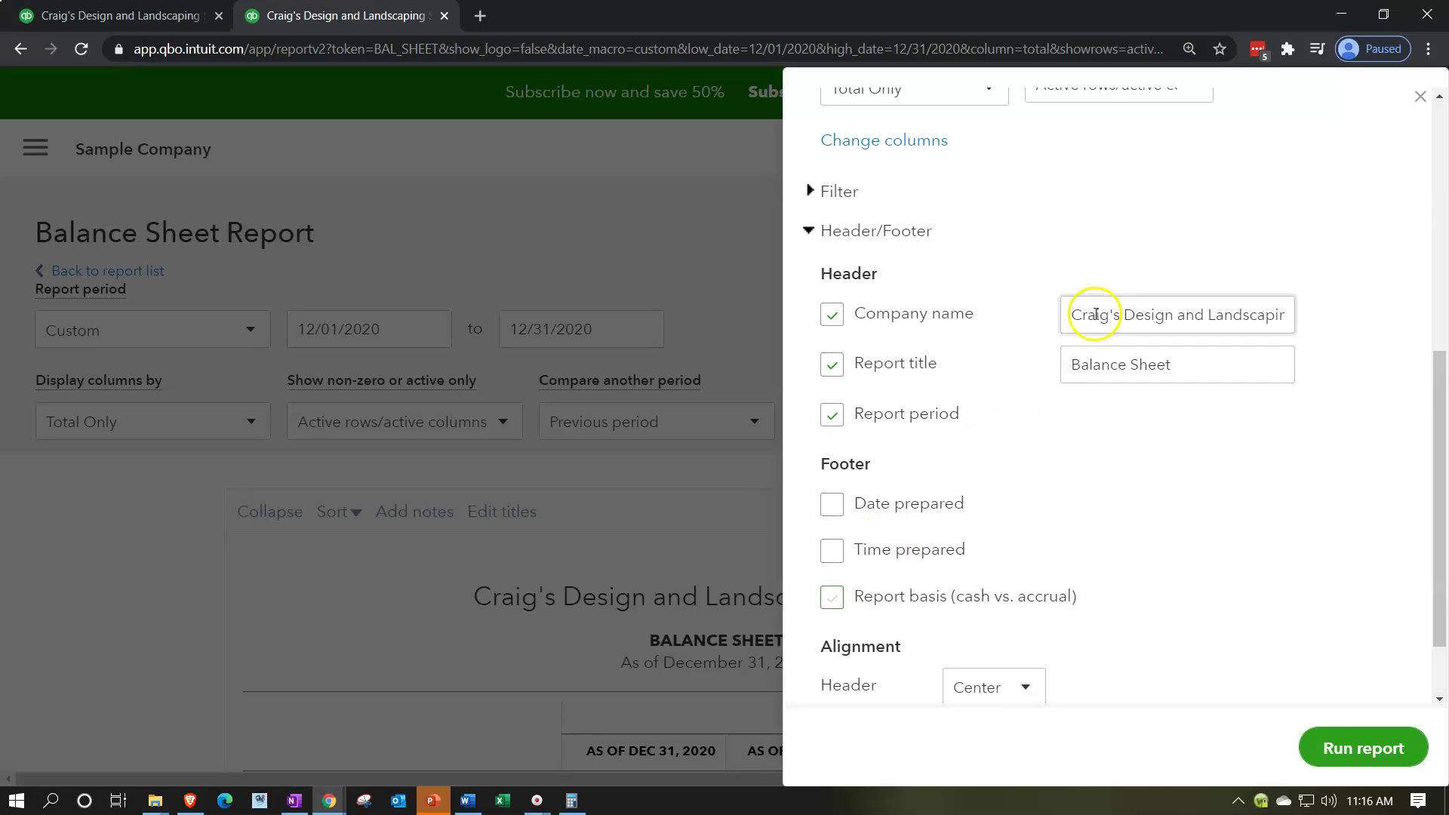
triple_click(1185, 364)
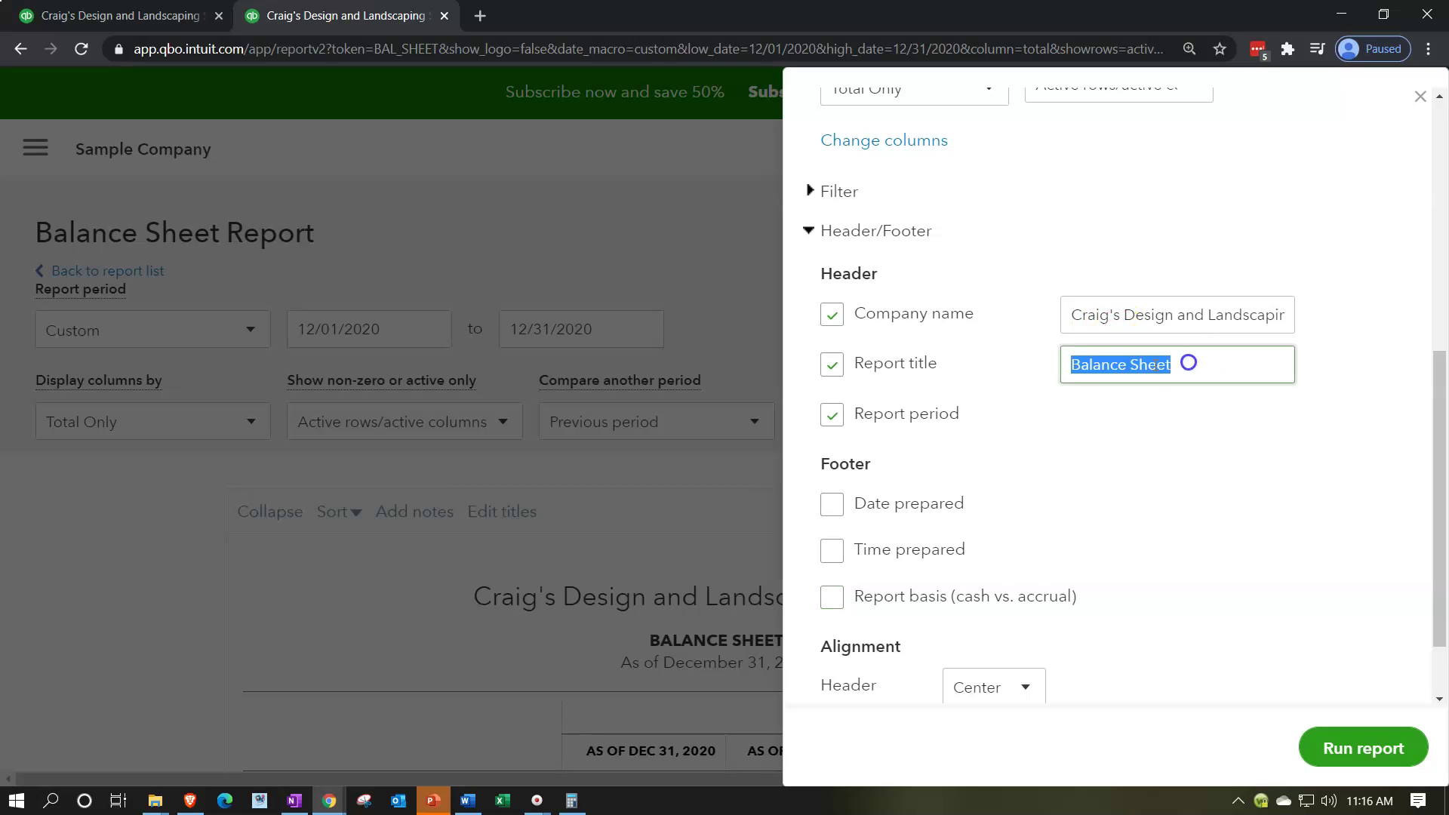
click(1077, 367)
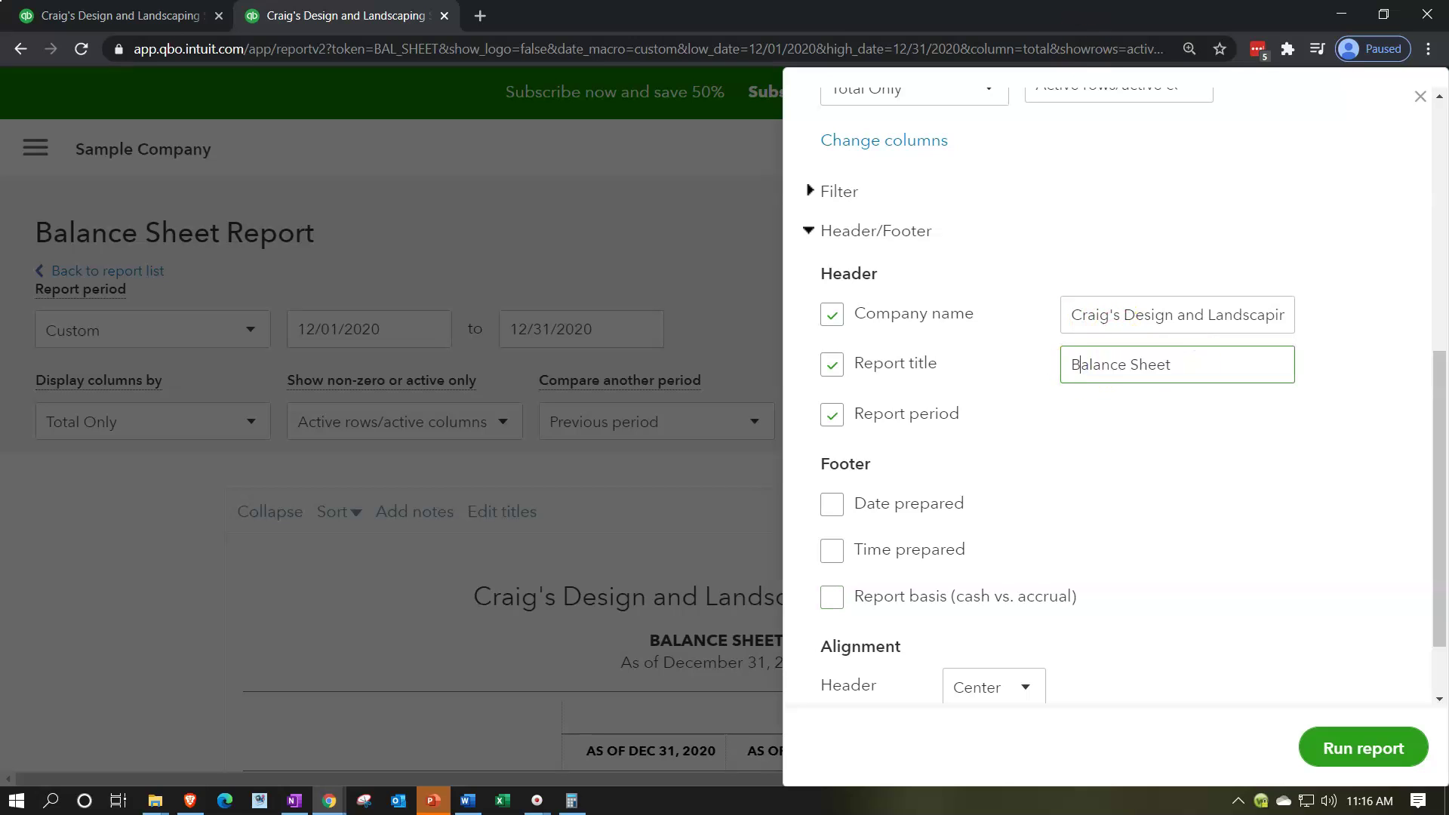
click(1071, 360)
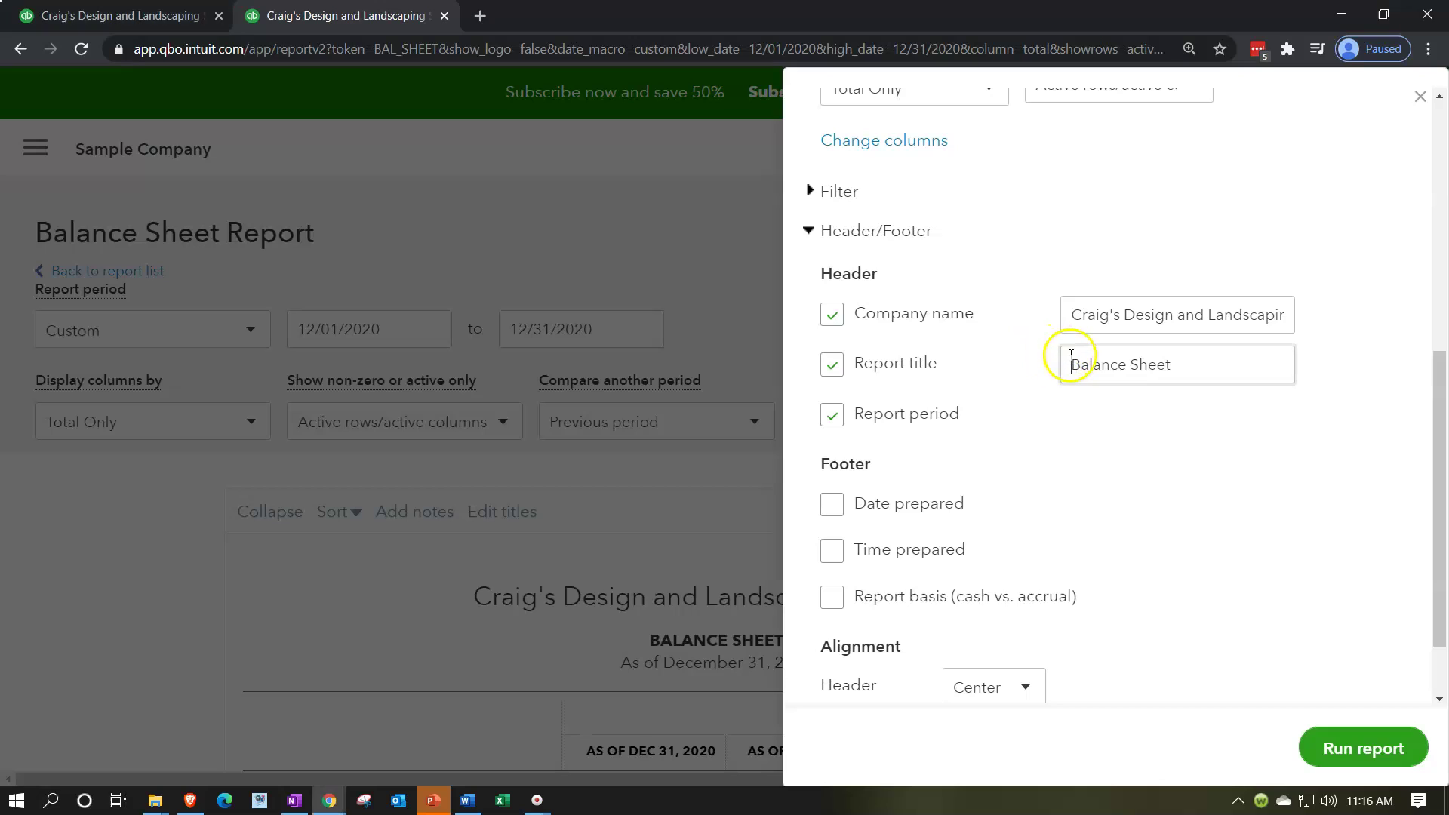
text(Xin)
key(BackSpace)
key(BackSpace)
key(BackSpace)
text(C)
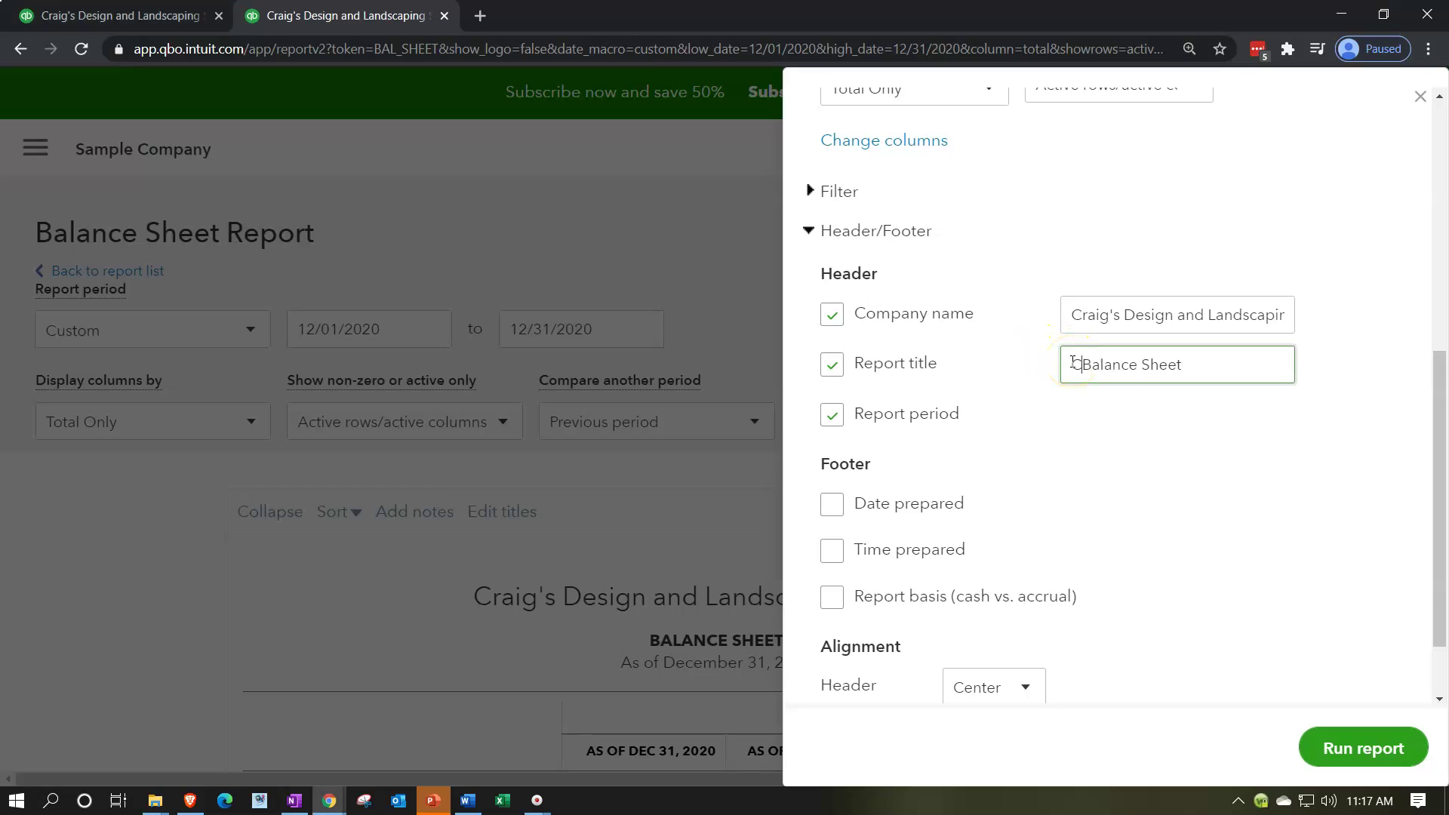
text(omparative)
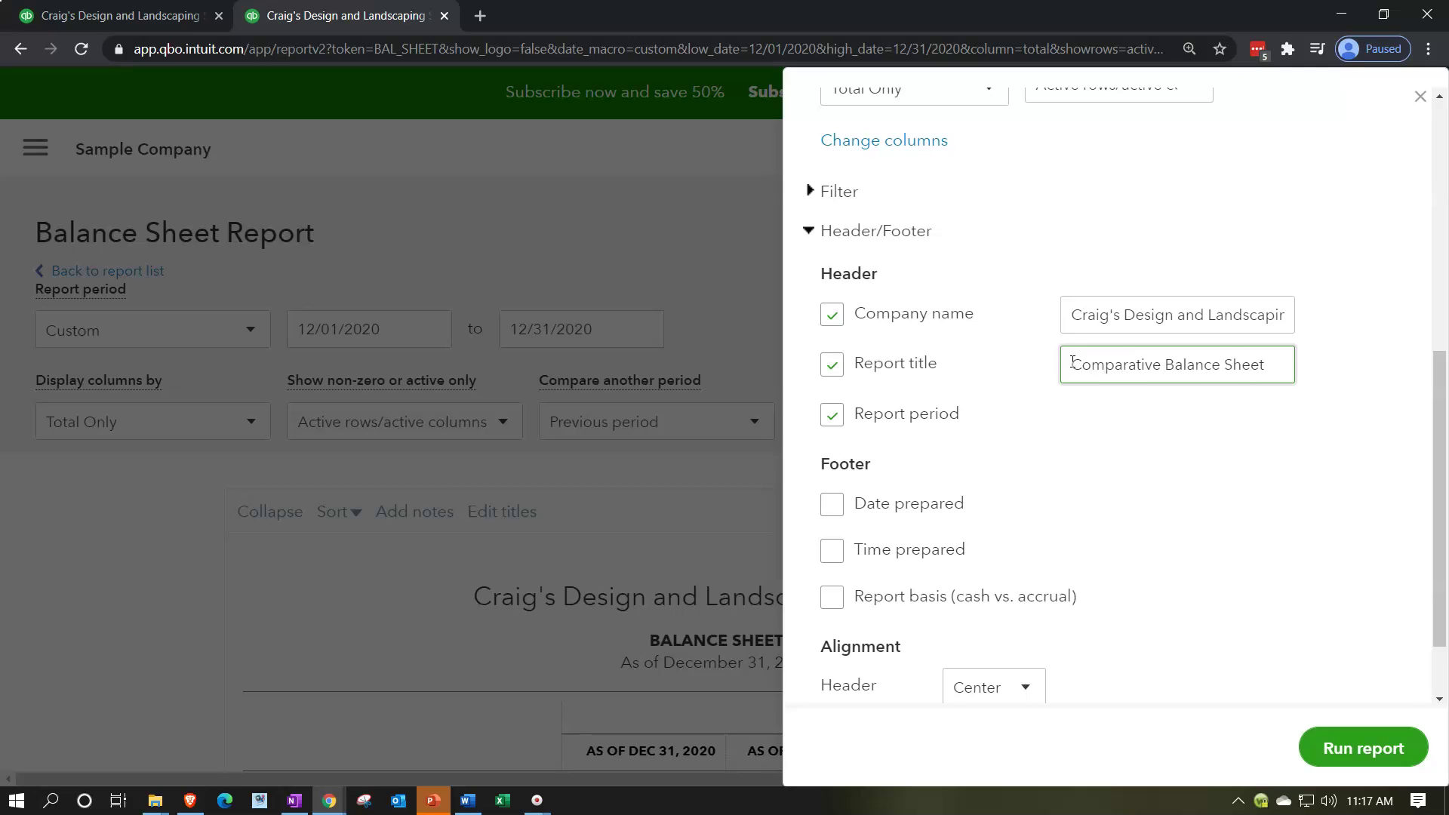
click(1087, 481)
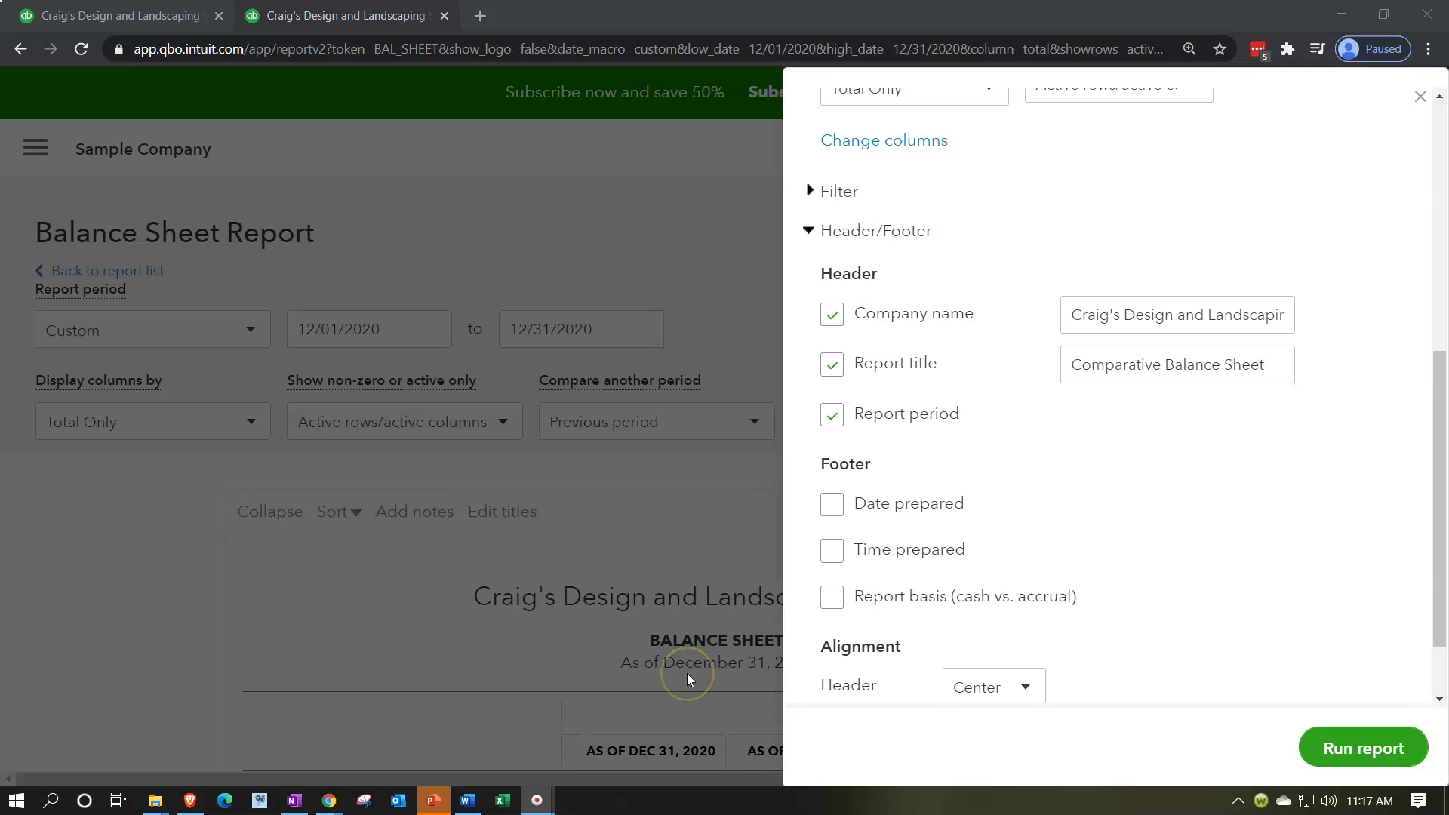
click(831, 416)
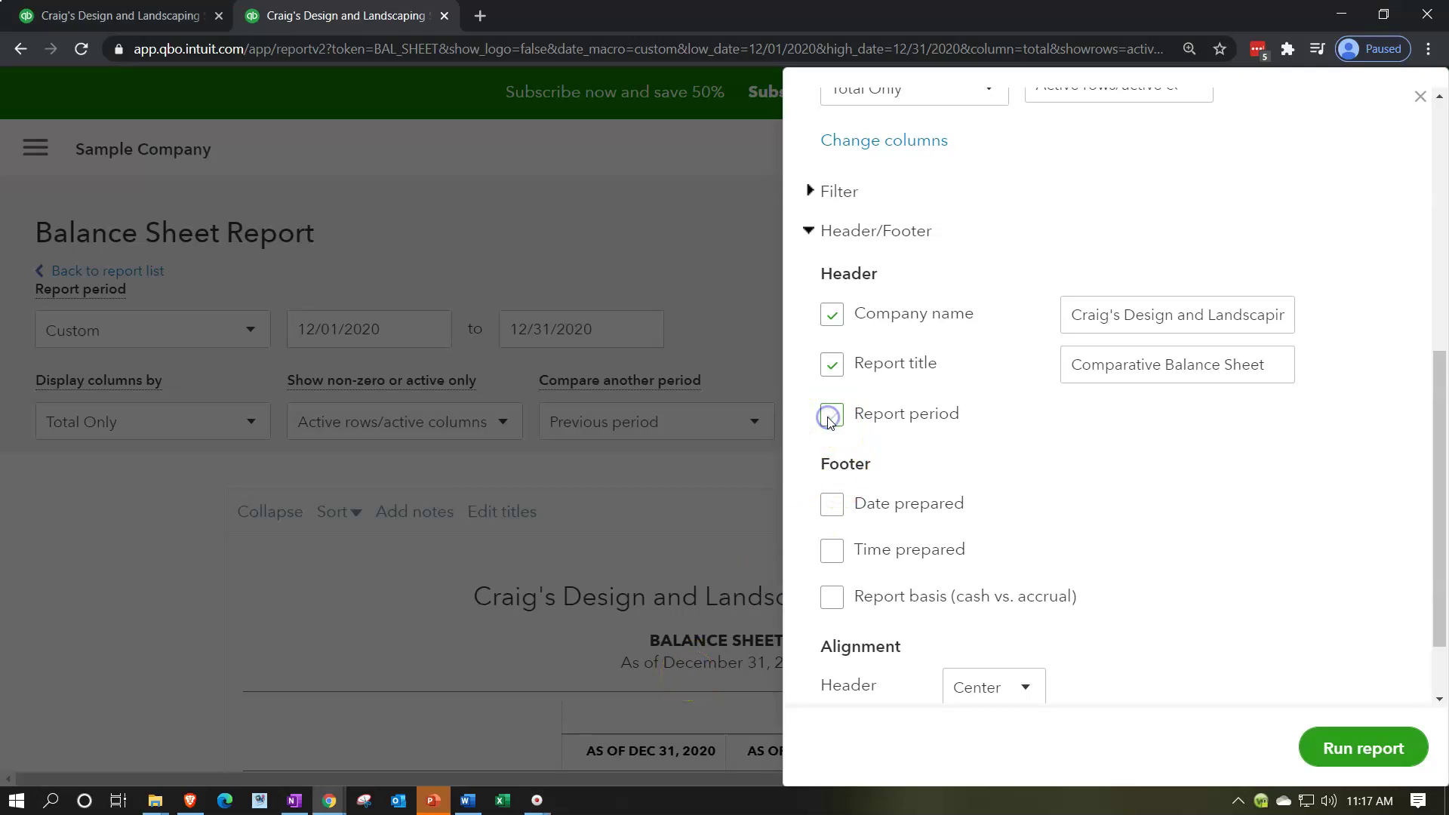
scroll(1174, 508, down, 1)
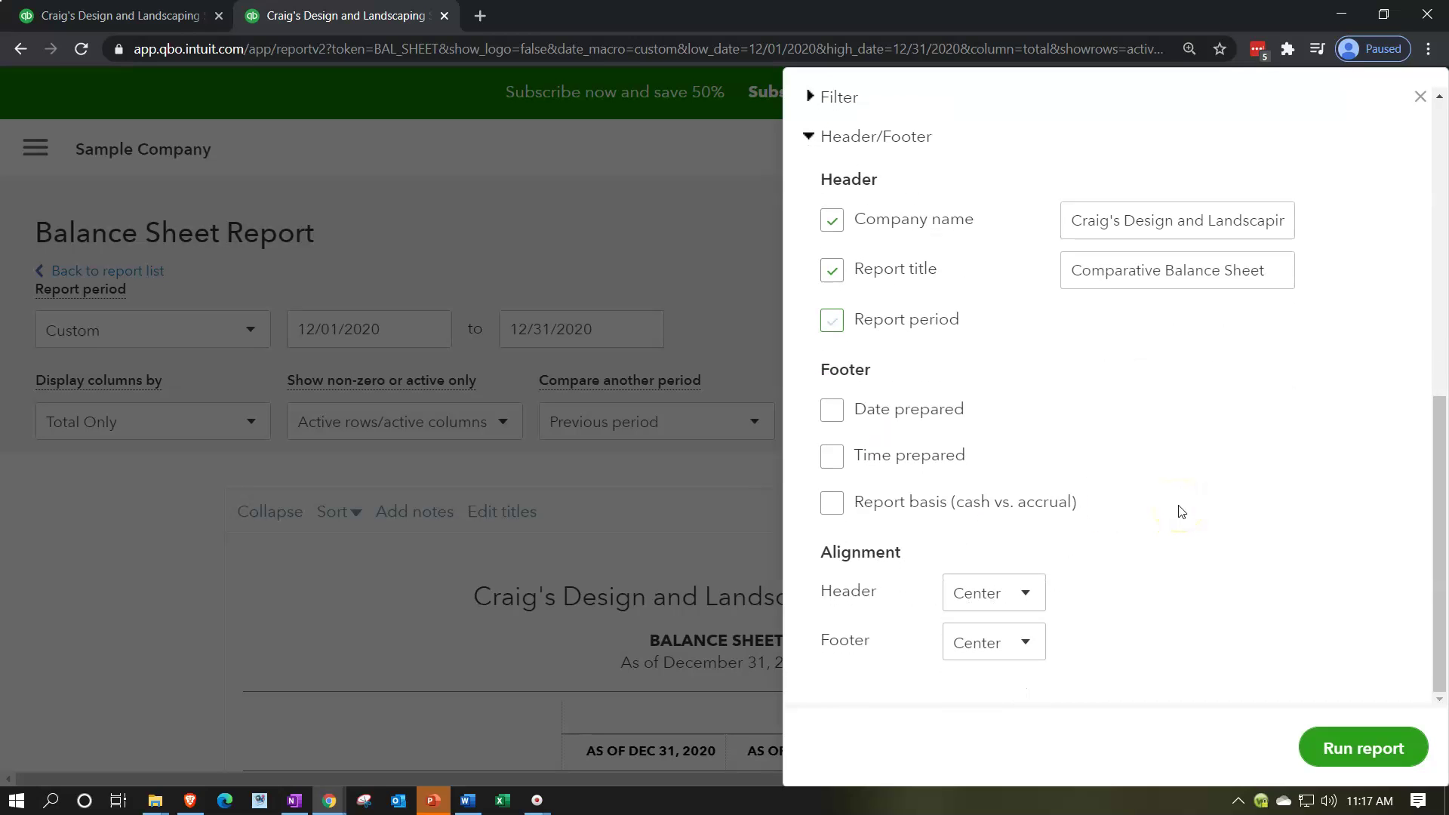
Format negative numbers as (100) shown in red, and run the customized report.
scroll(1181, 512, up, 4)
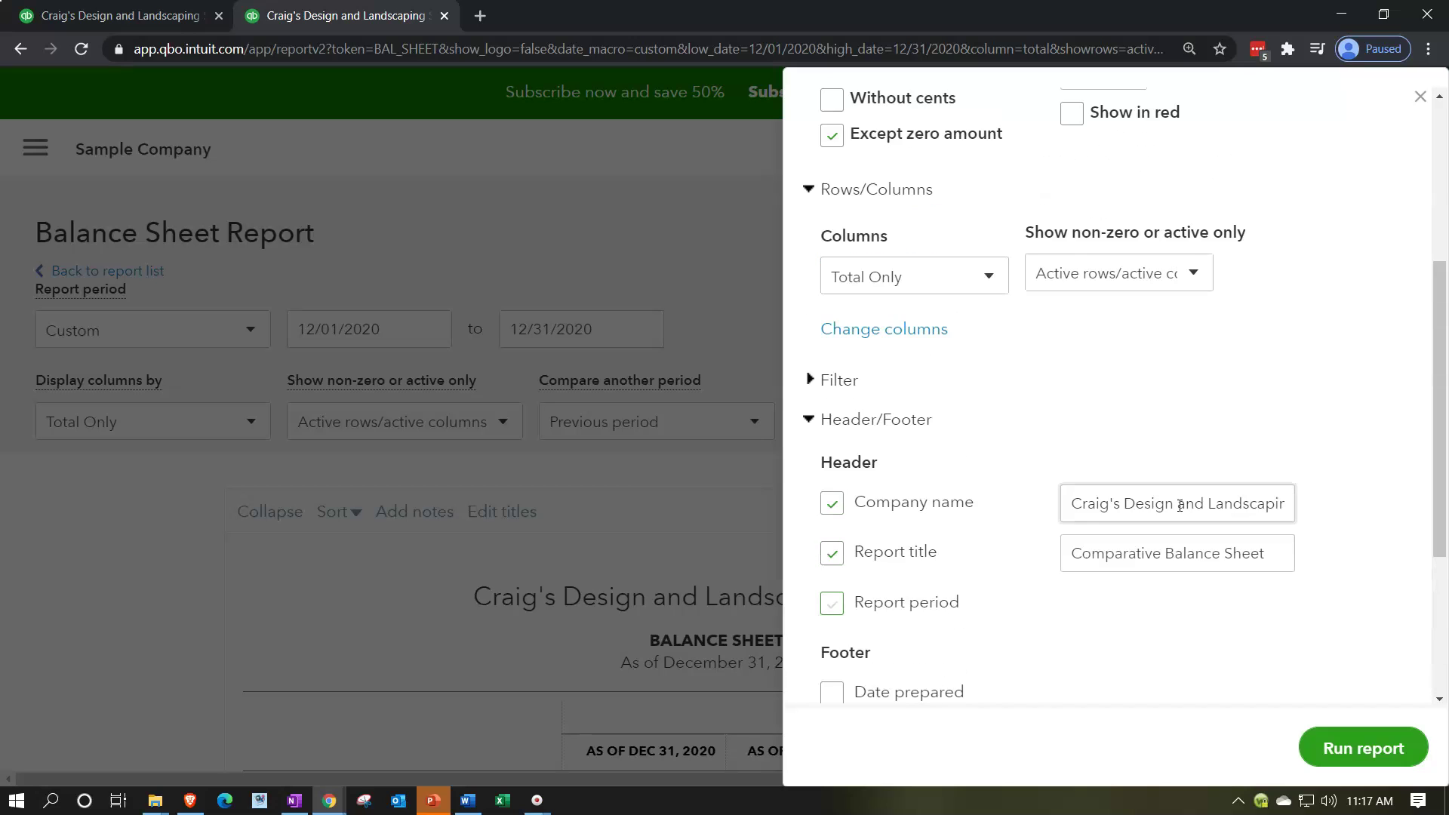
scroll(1182, 512, up, 2)
click(912, 273)
scroll(868, 251, up, 1)
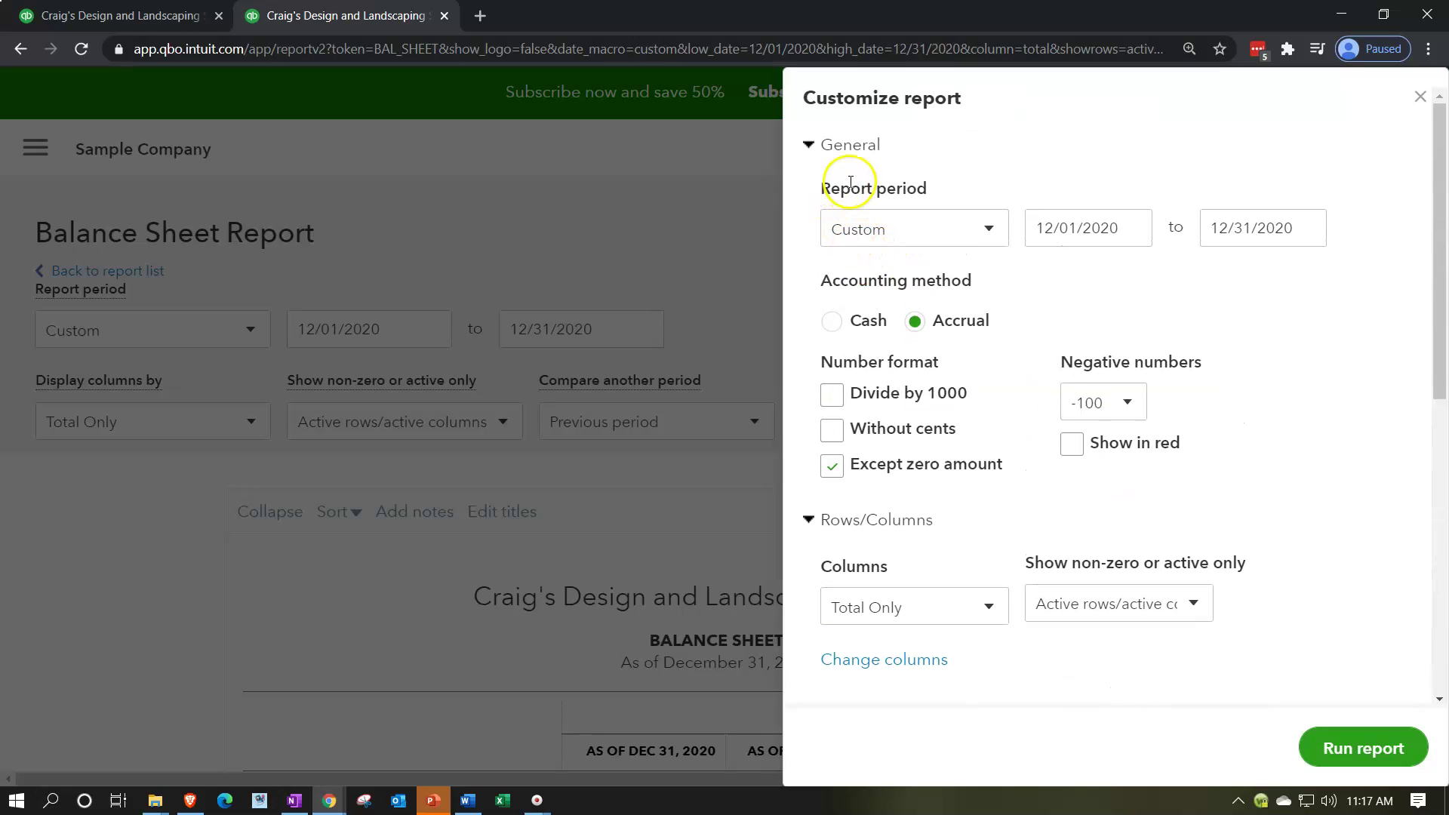
click(1131, 406)
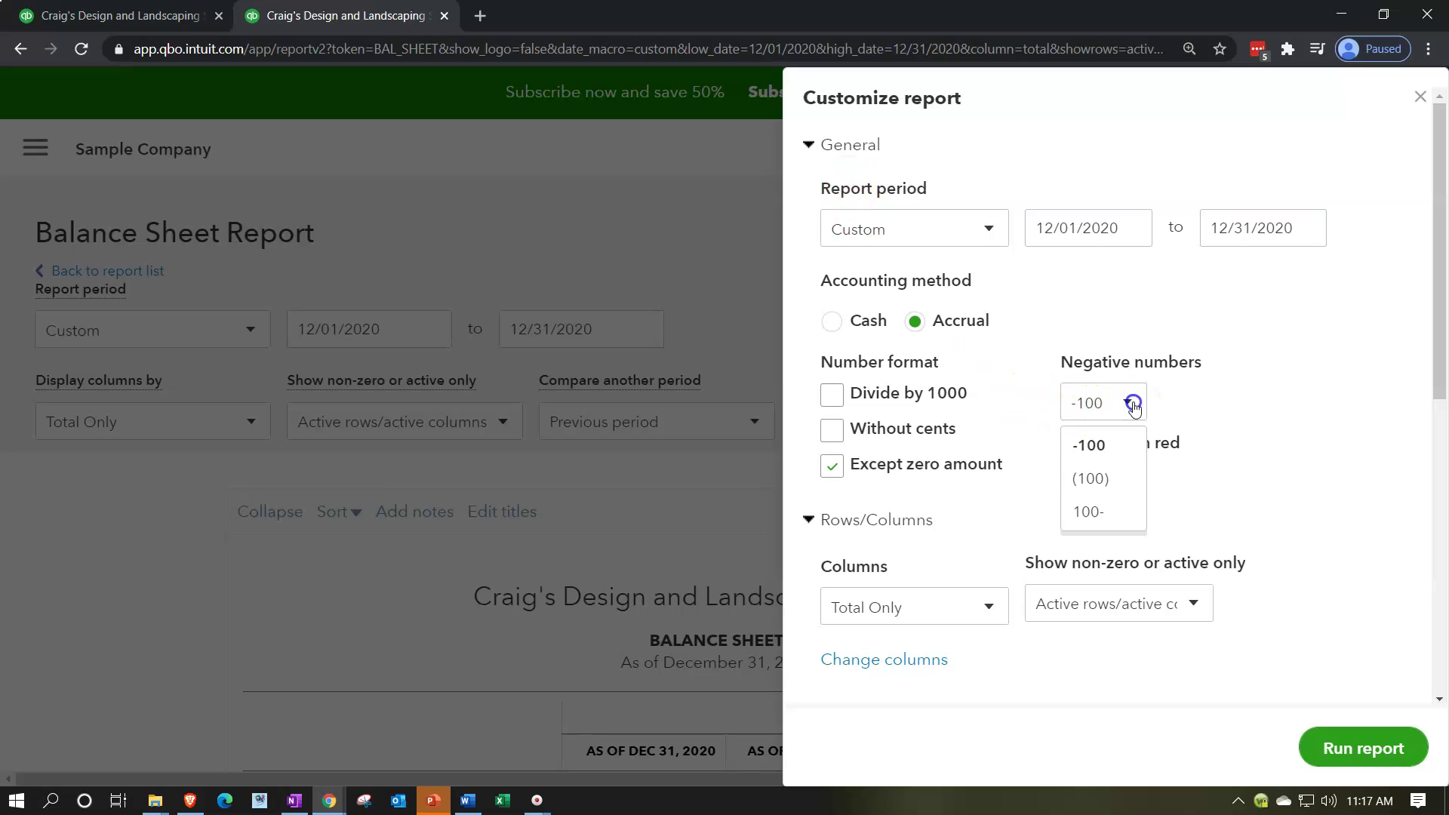
click(1116, 476)
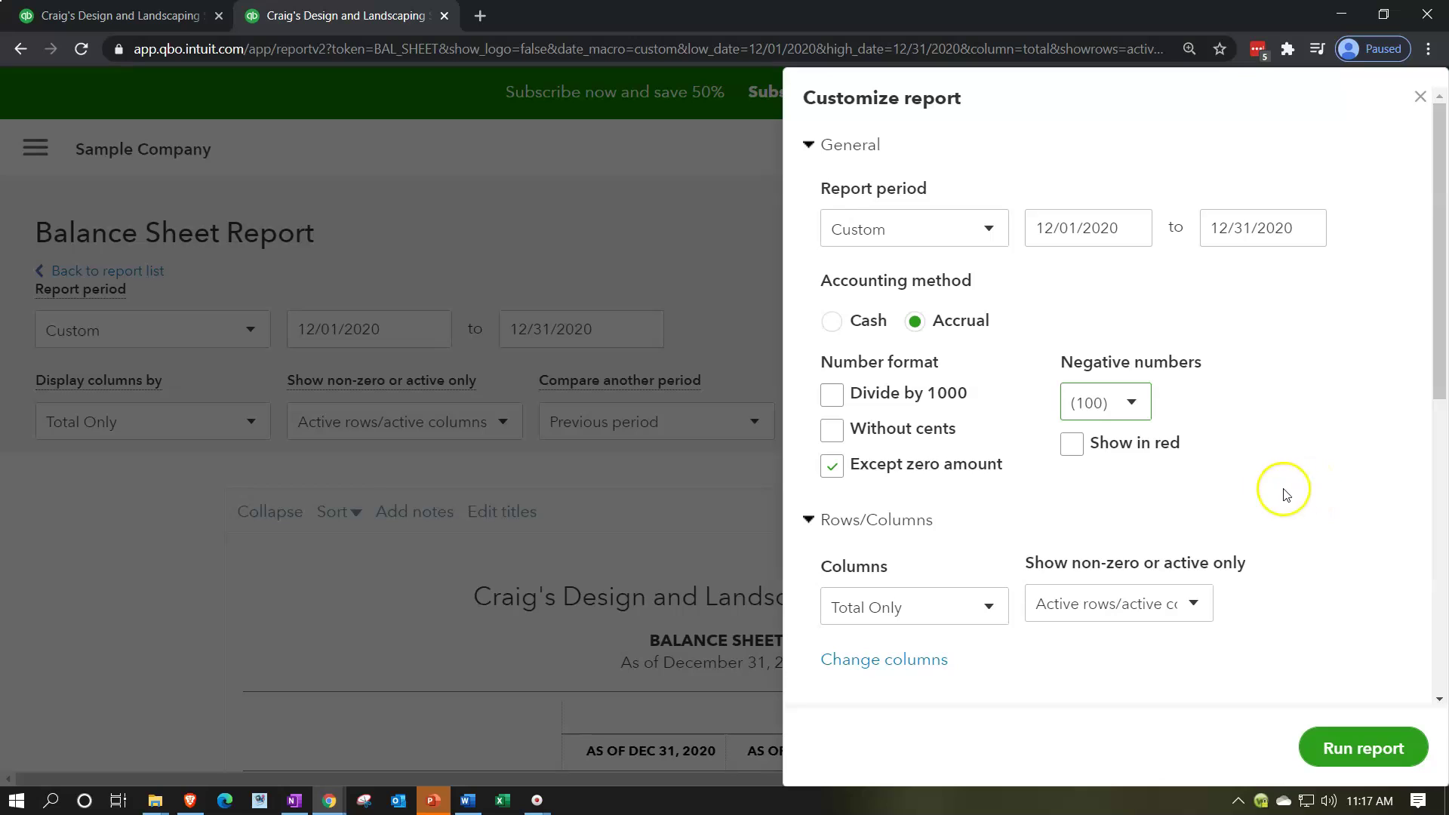
click(1077, 445)
click(1078, 413)
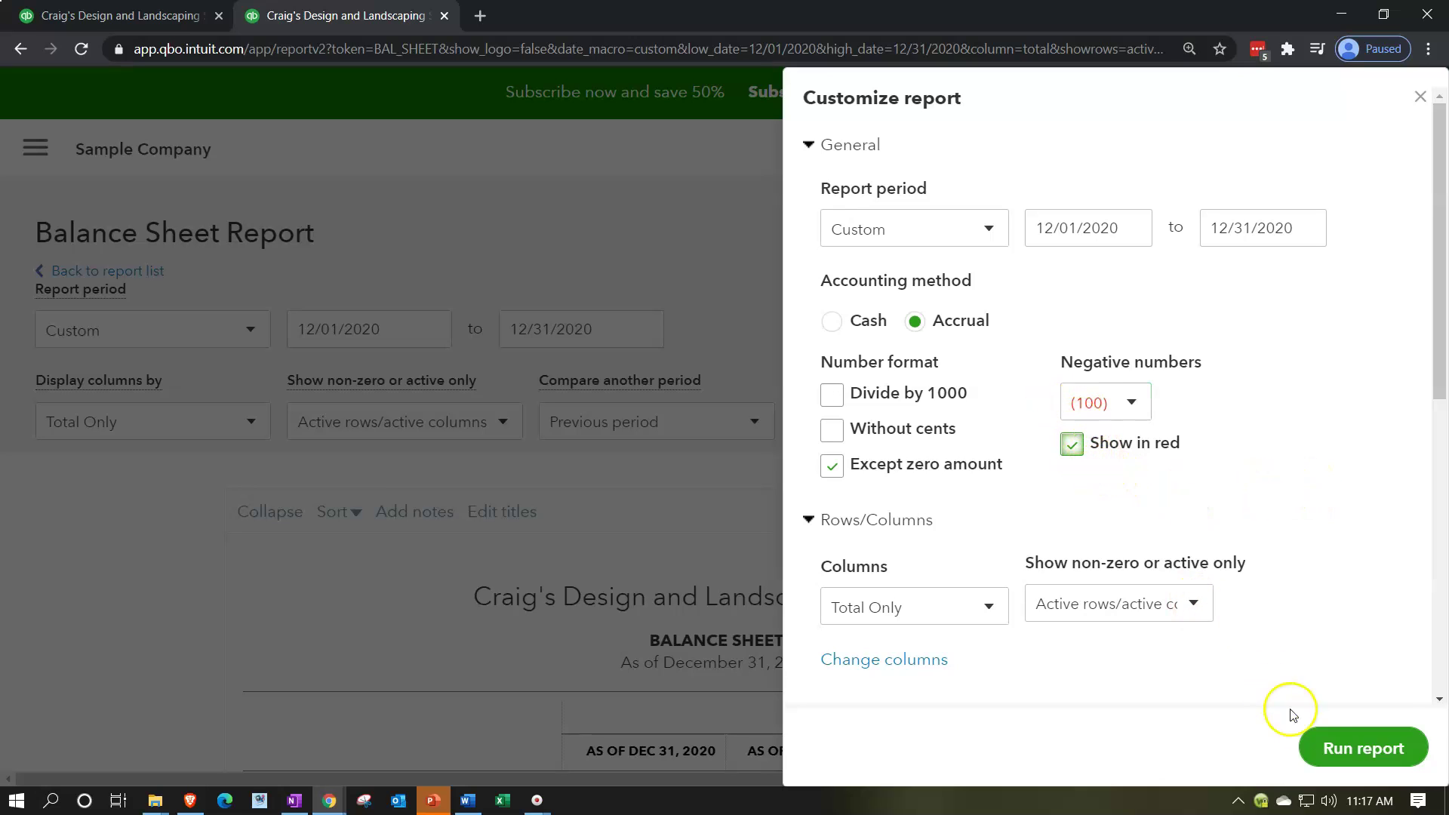
click(1322, 744)
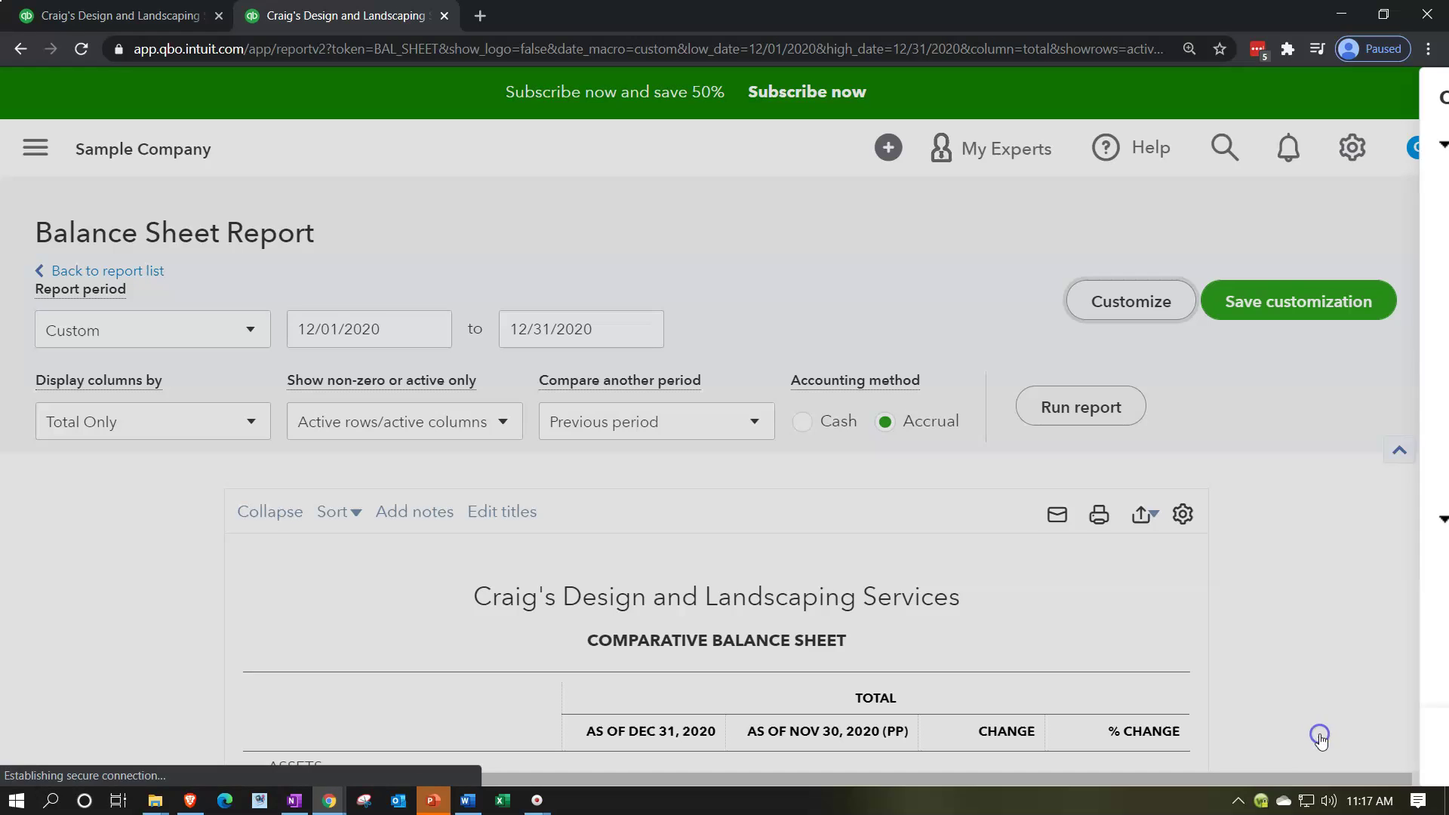
Review the customized report's negative amounts and footer, from bank accounts down to total liabilities and equity.
scroll(1170, 589, down, 4)
scroll(1117, 547, down, 1)
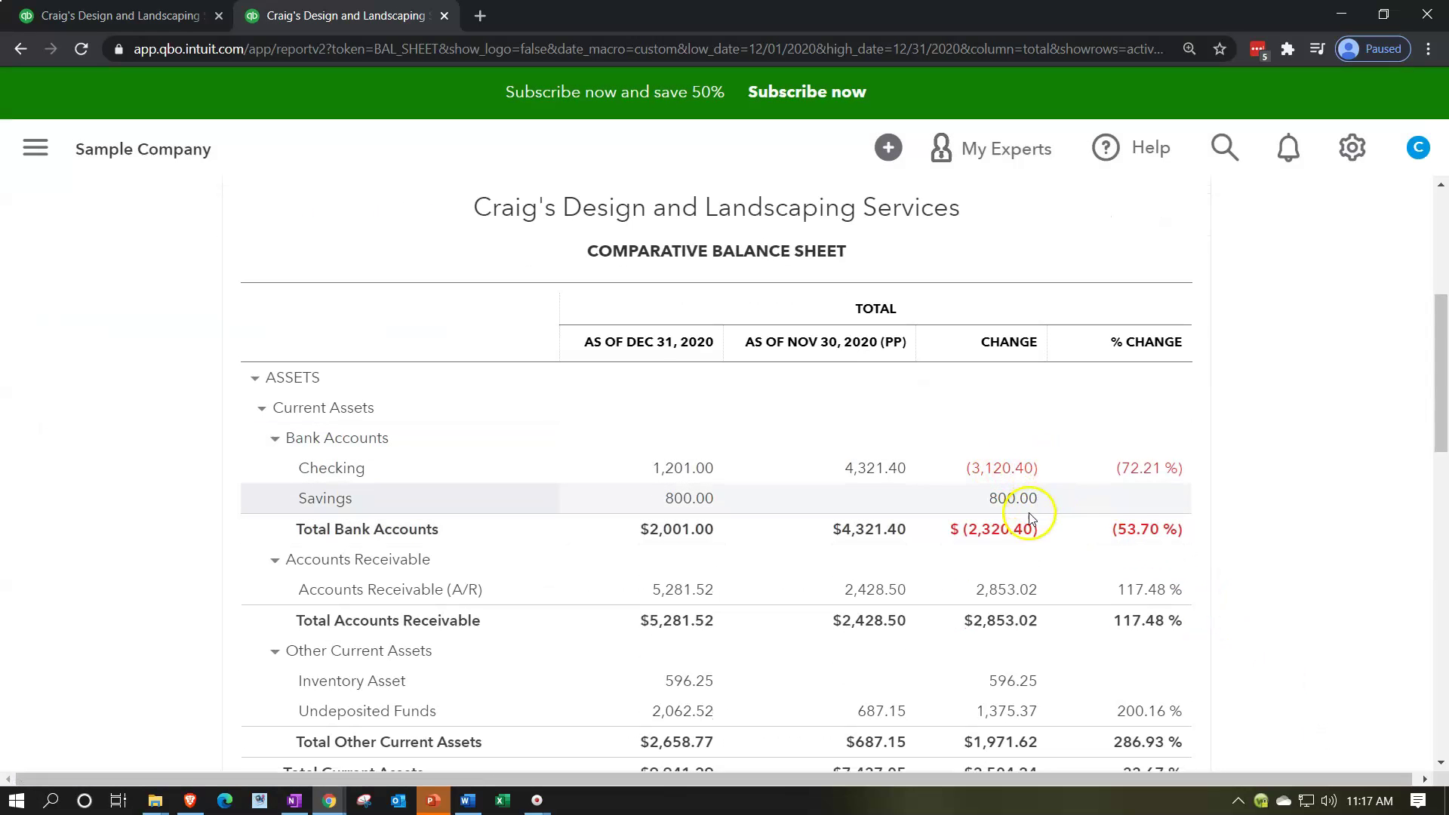
scroll(1134, 476, down, 2)
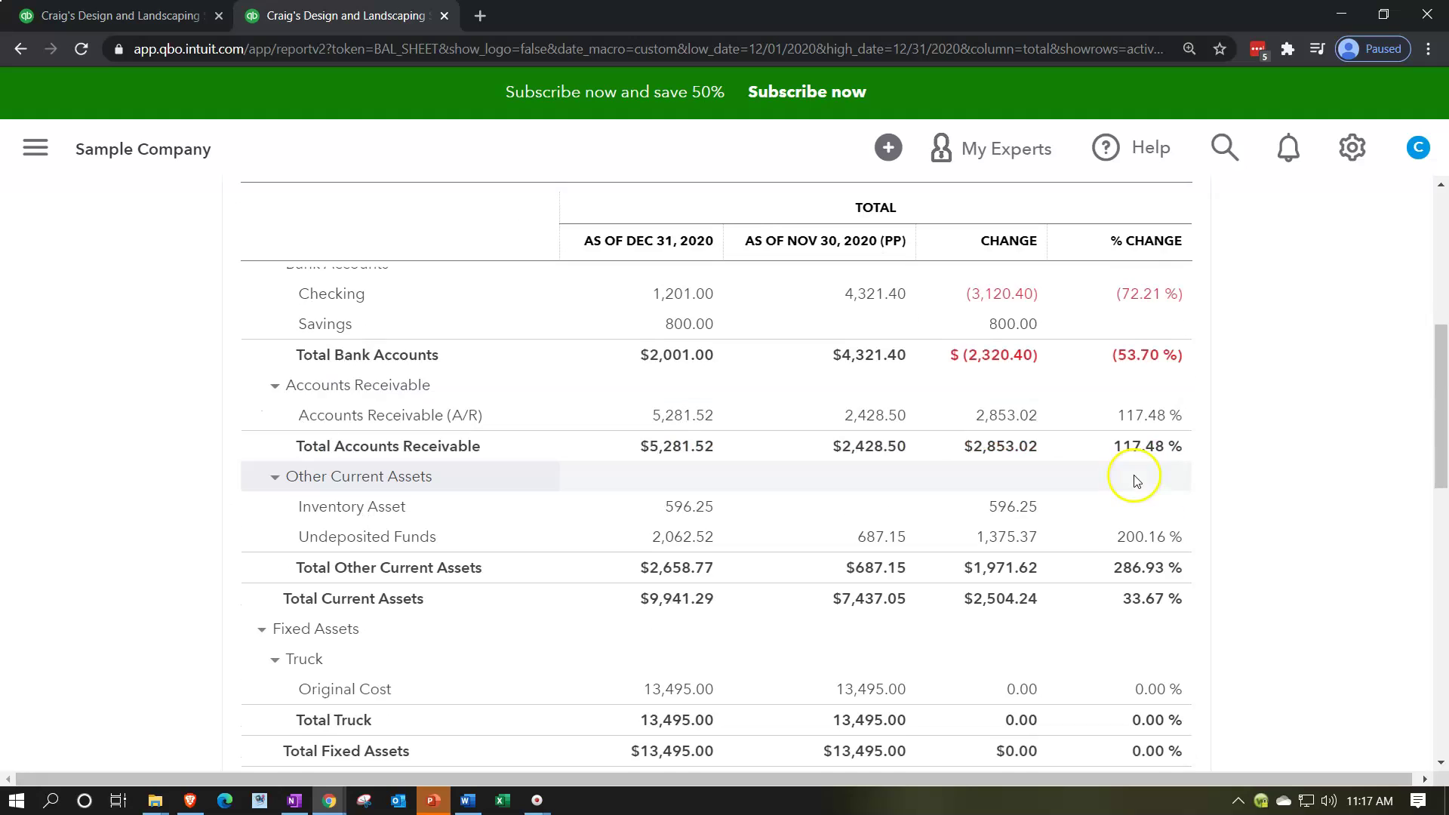
scroll(1134, 480, down, 5)
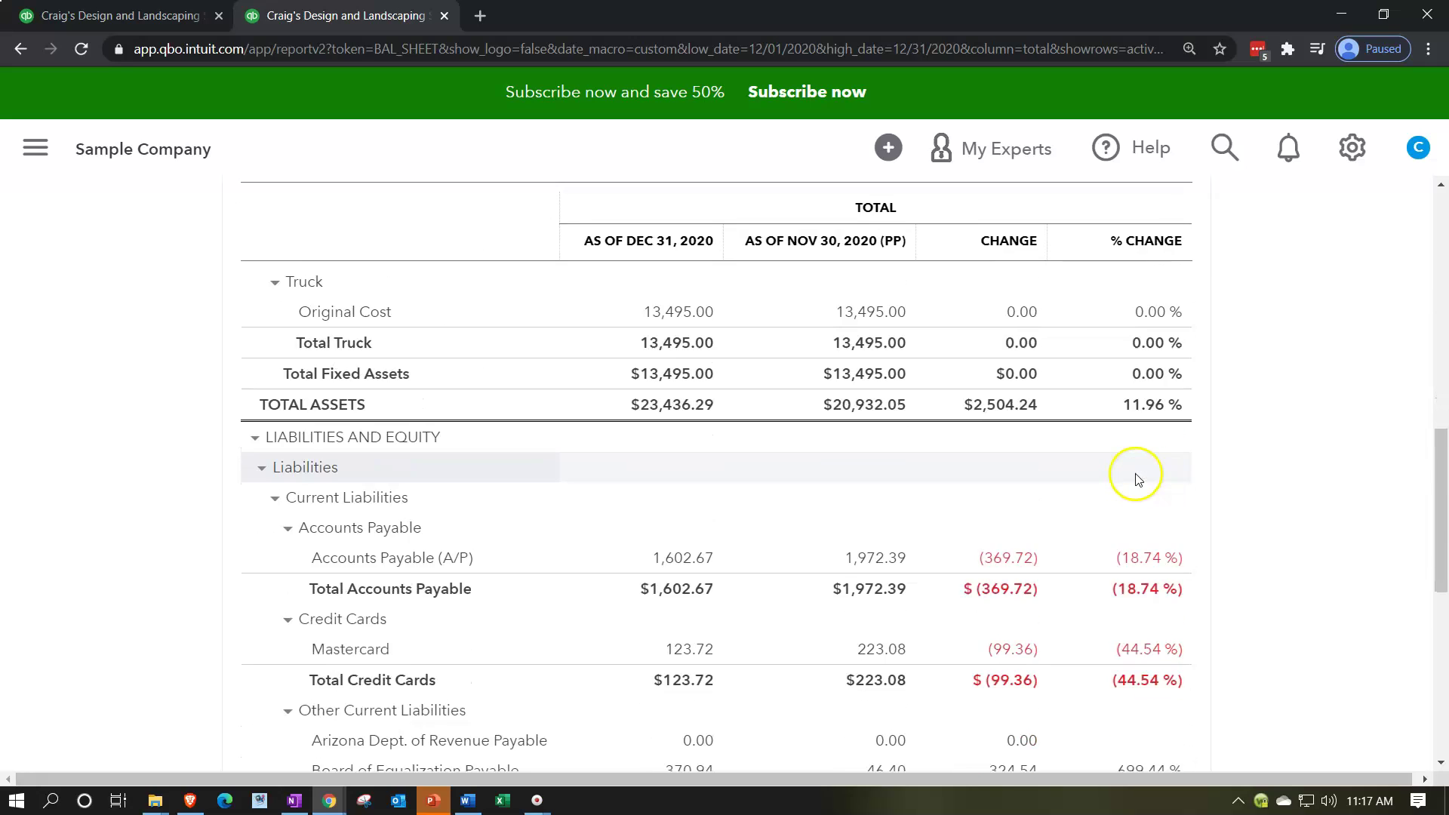
scroll(1138, 479, down, 5)
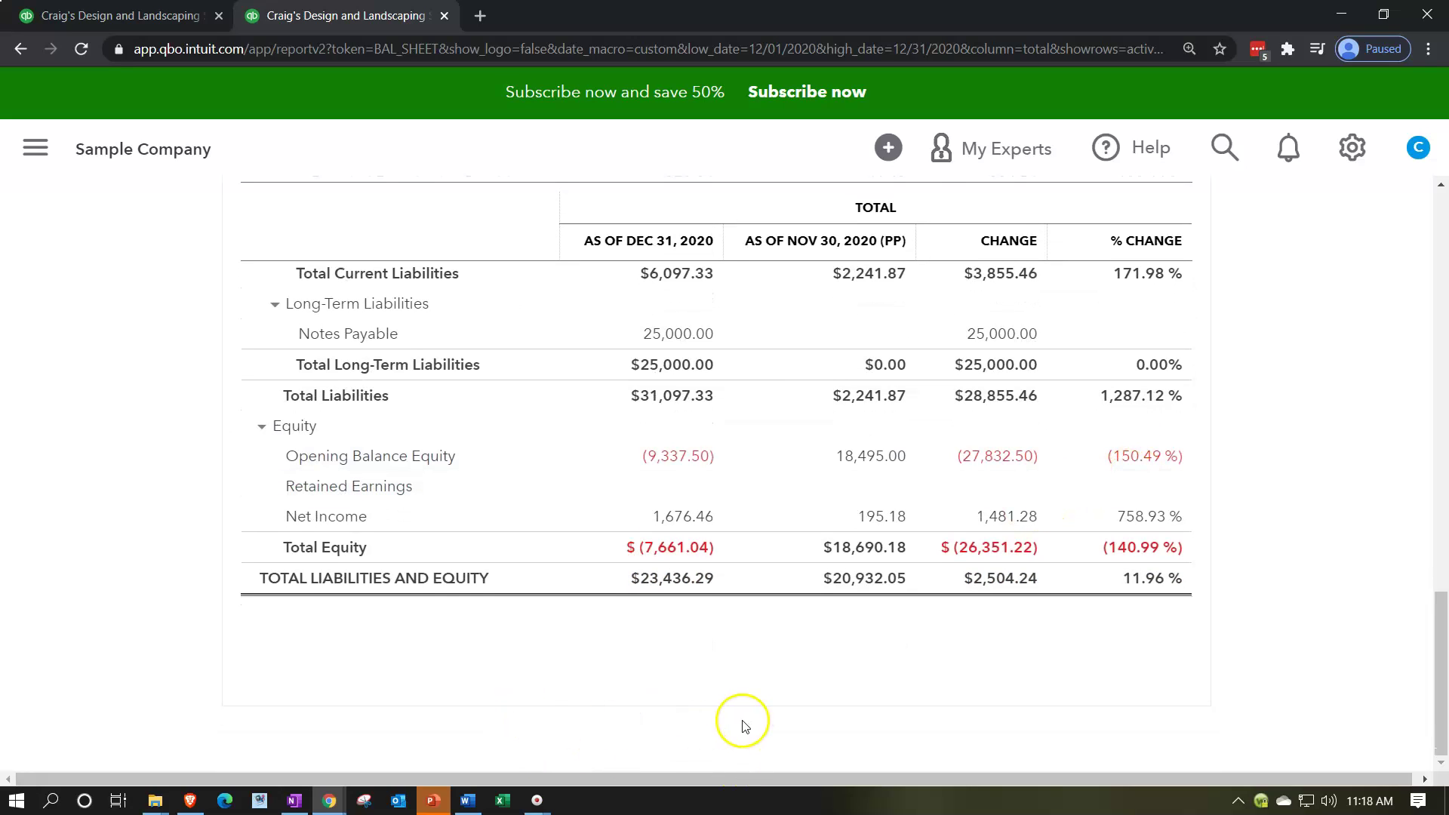
scroll(743, 723, up, 15)
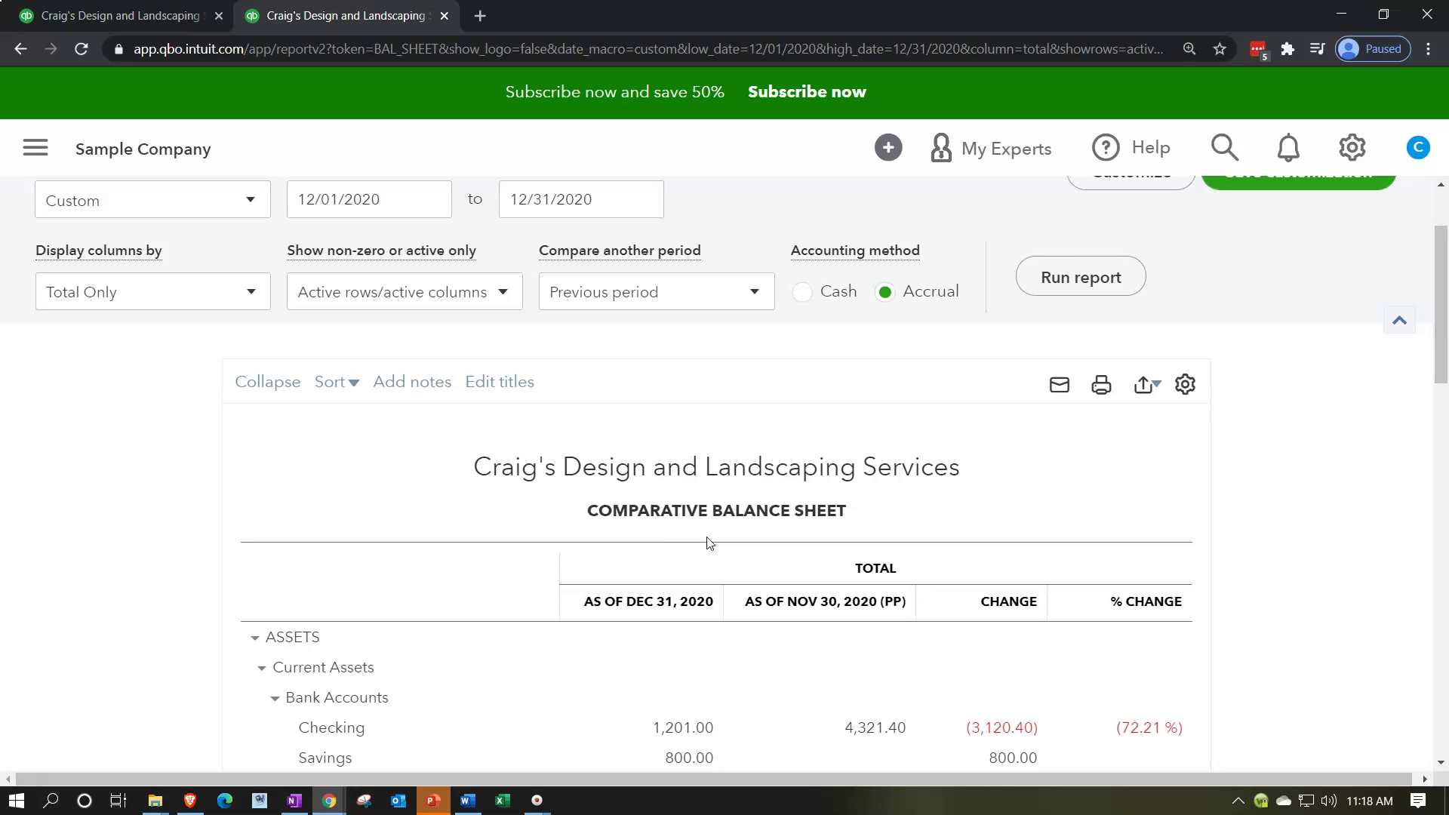
Check the comparison period options of the Balance Sheet Comparison report, and return to the Comparative Balance Sheet.
click(125, 11)
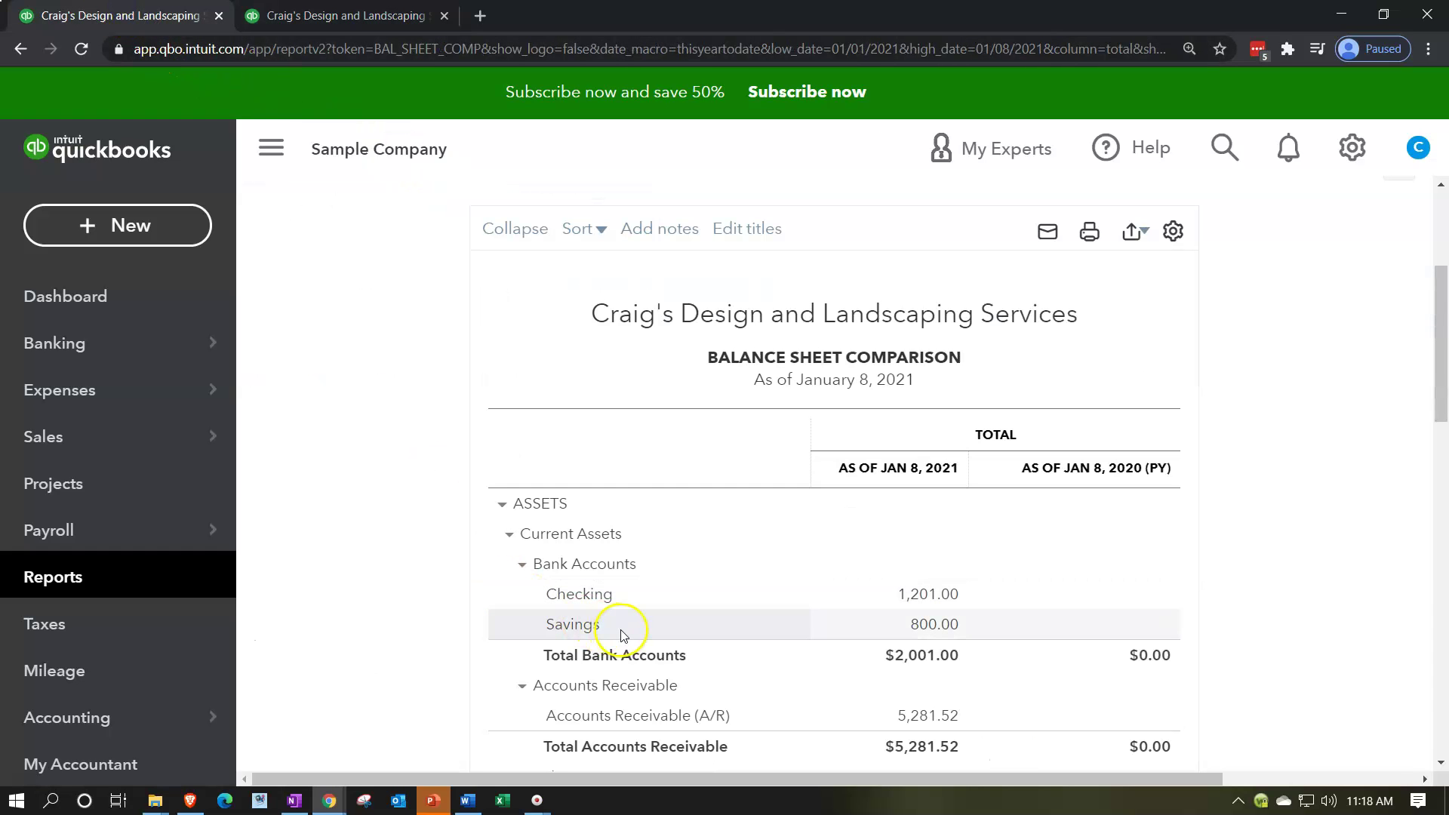
scroll(853, 514, up, 1)
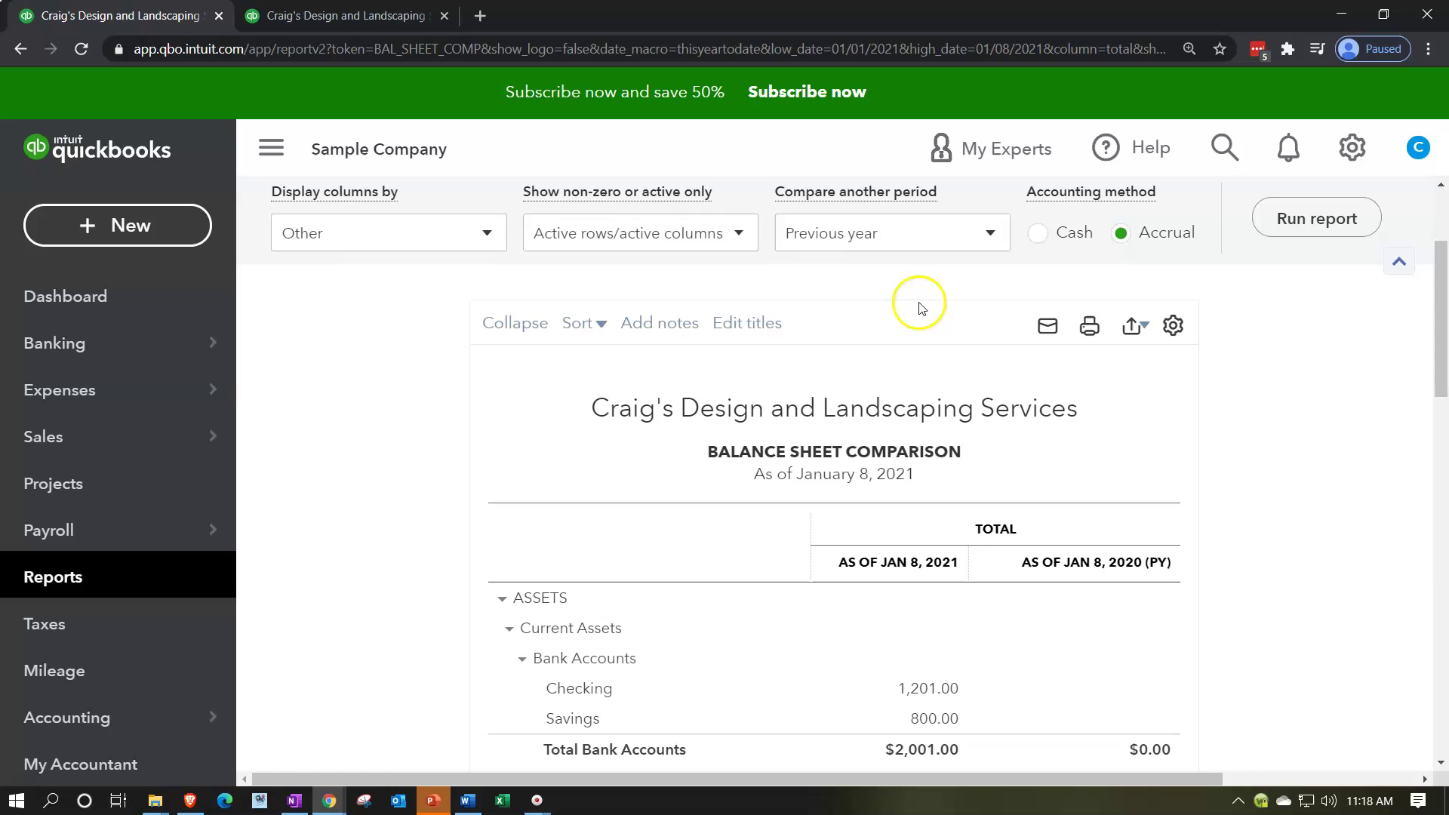
click(989, 233)
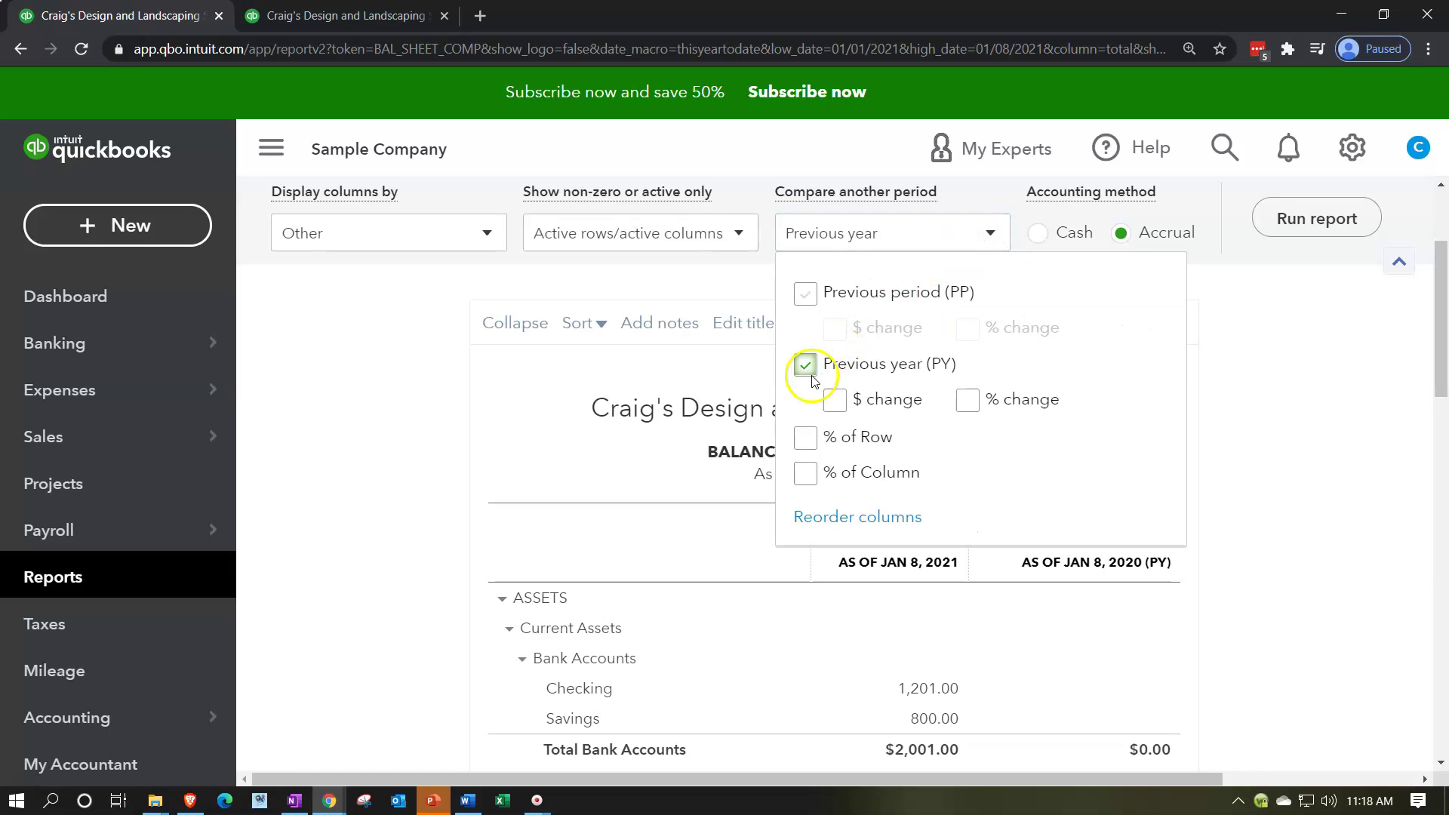
click(392, 415)
click(356, 17)
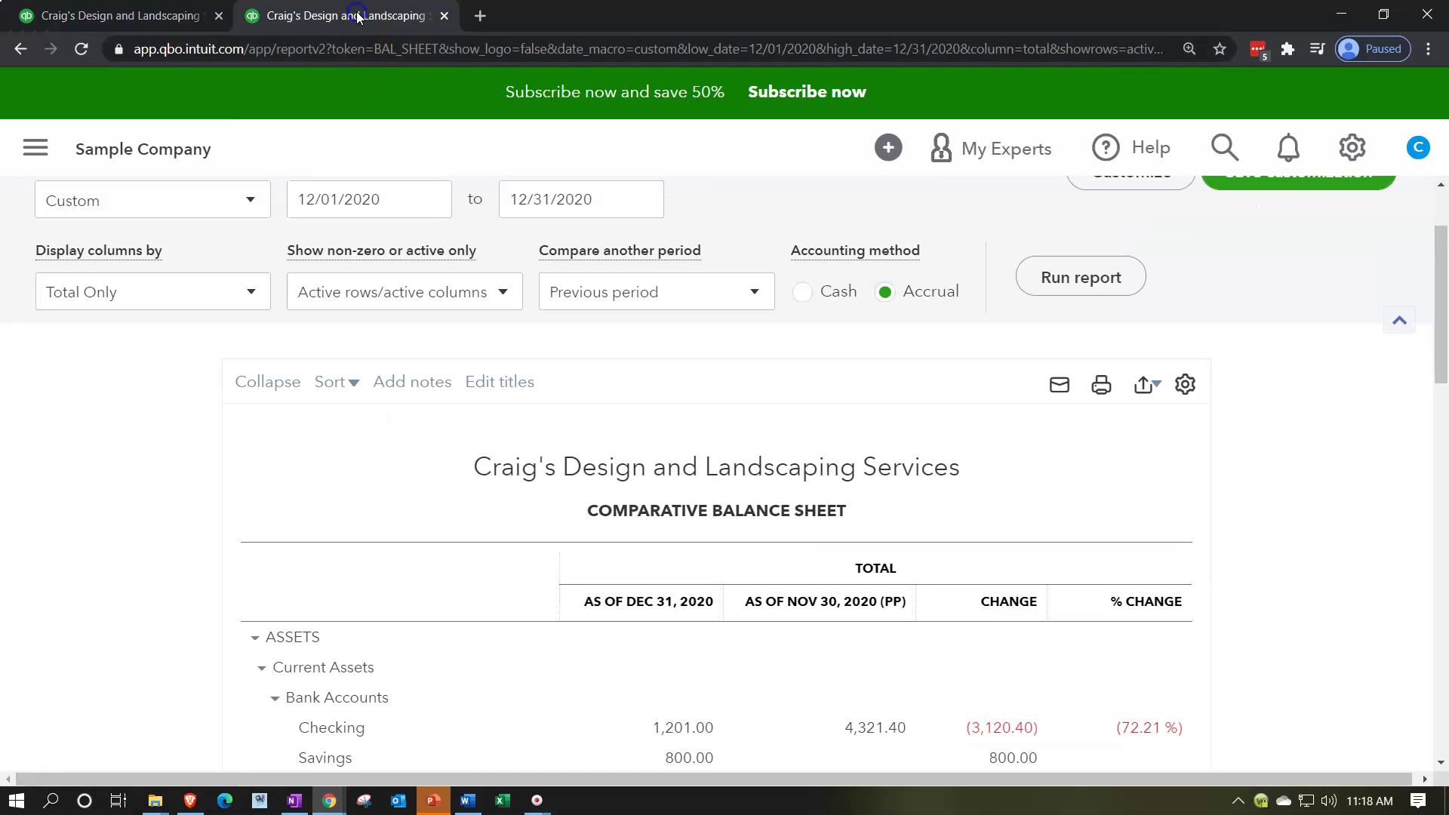
Save the customized report as "Comparative Balance Sheet", with no group assigned and without sharing it.
scroll(512, 502, down, 2)
scroll(521, 529, down, 1)
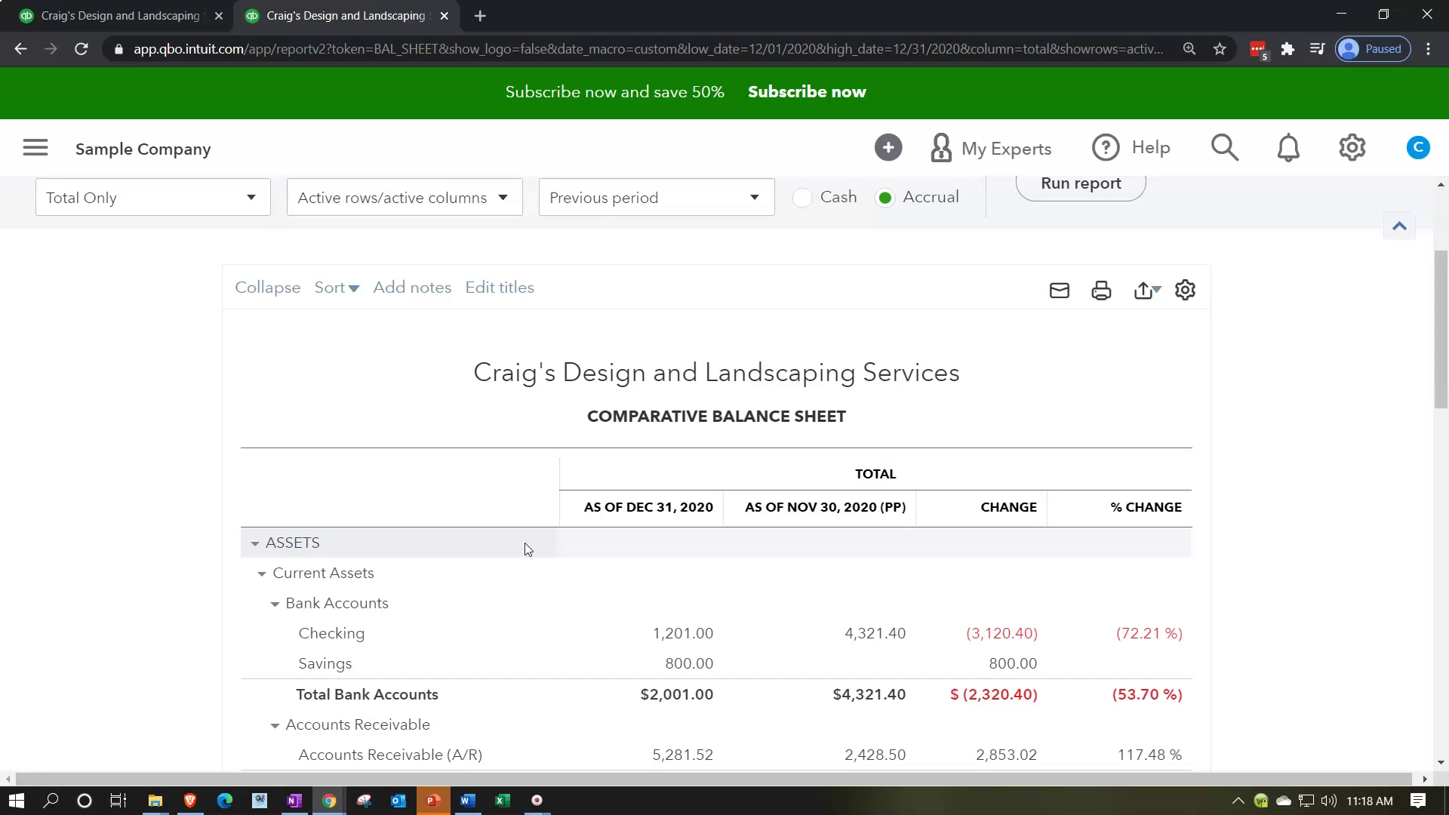
scroll(525, 544, up, 3)
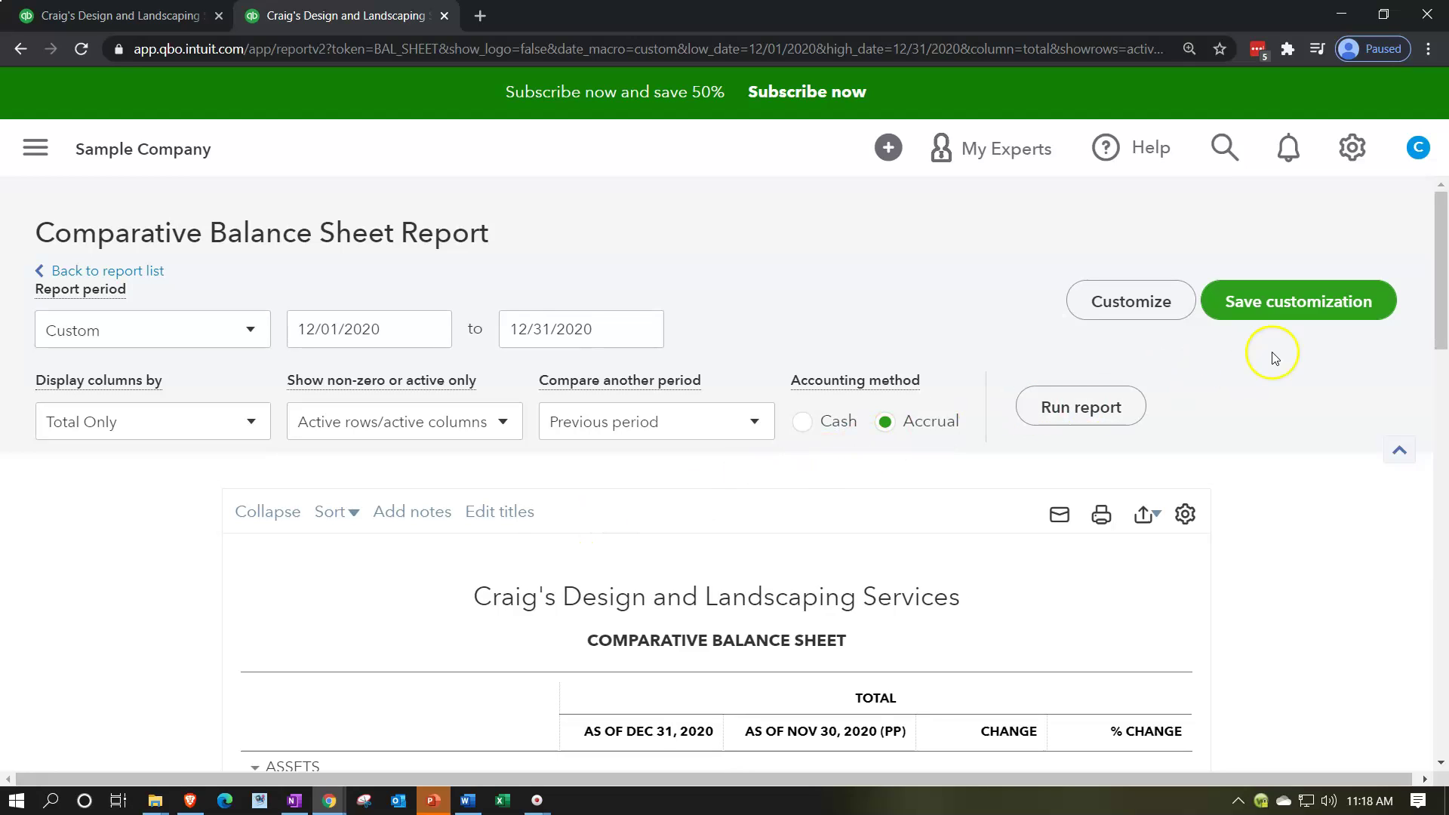
click(1273, 320)
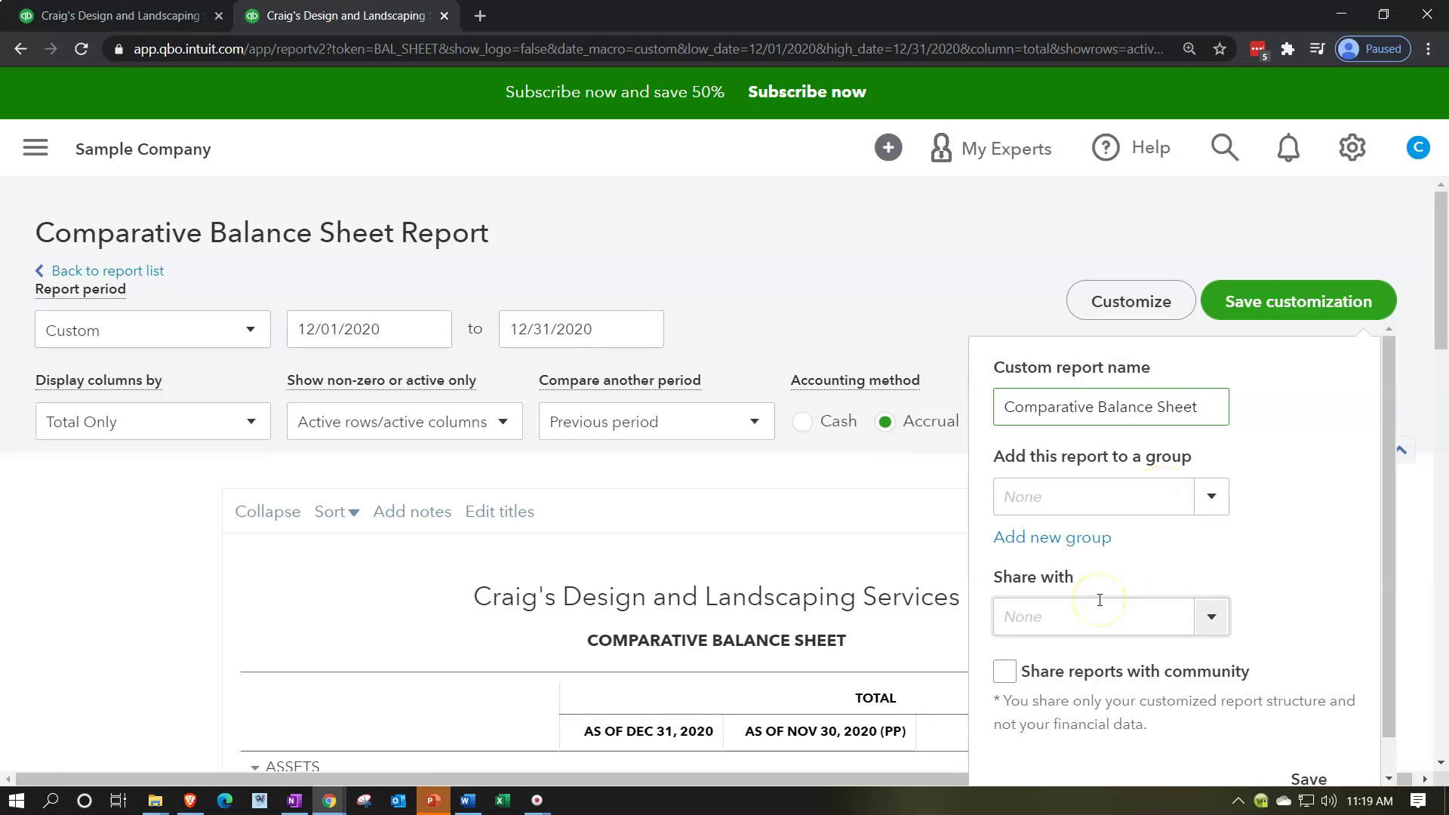
scroll(1099, 602, down, 1)
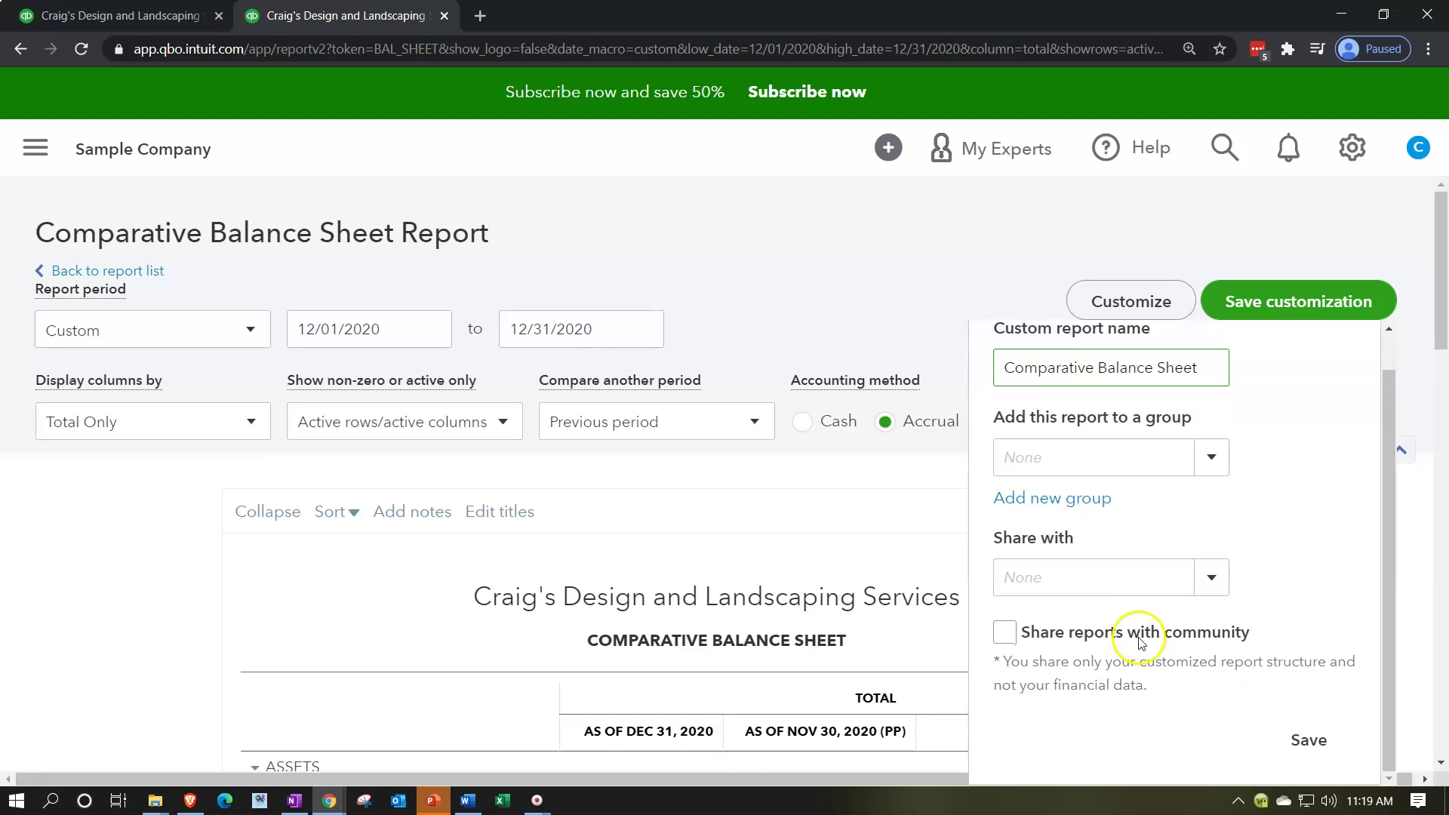
click(1312, 743)
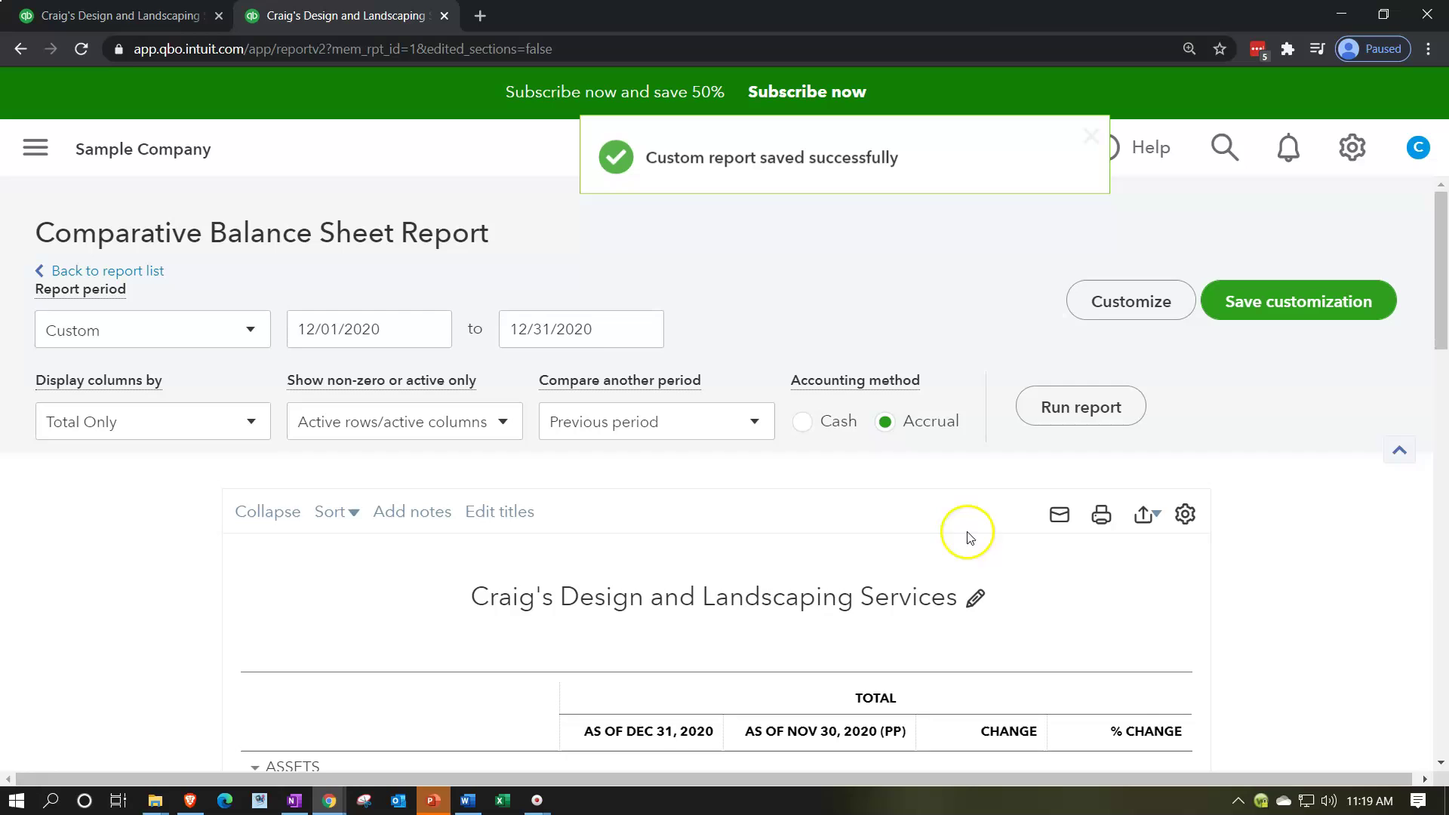
scroll(537, 284, down, 4)
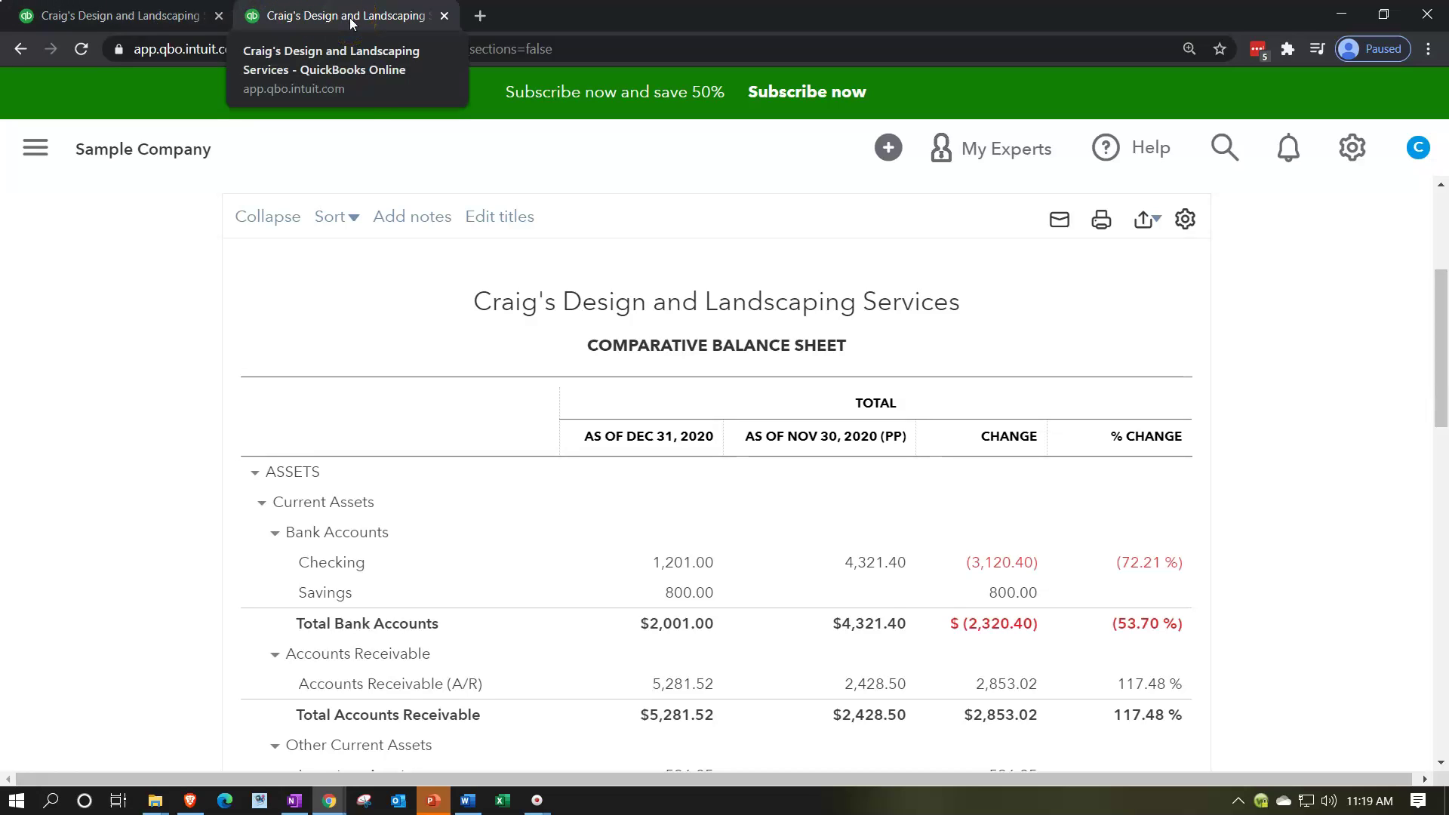
click(377, 15)
right_click(368, 21)
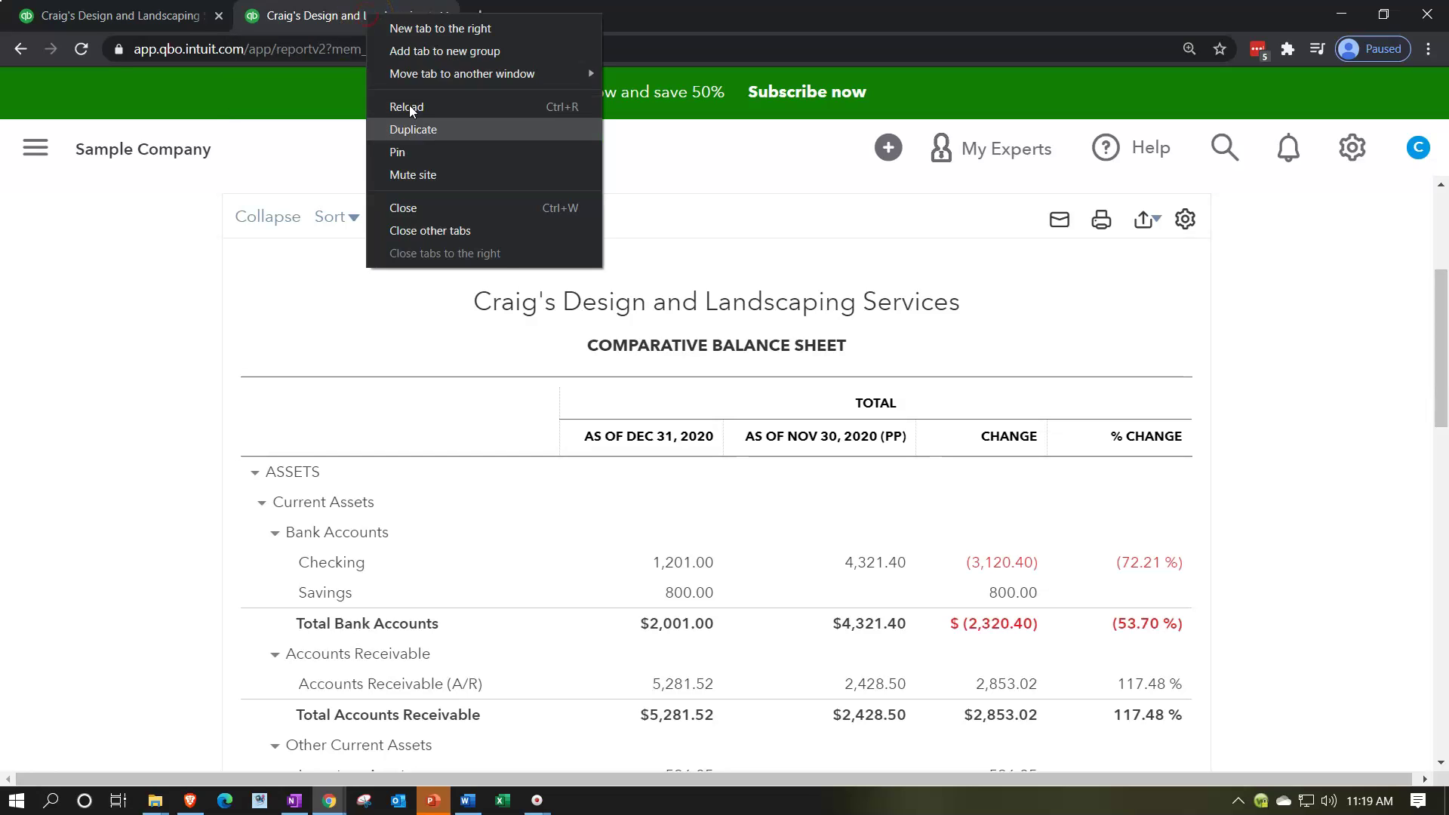
click(423, 150)
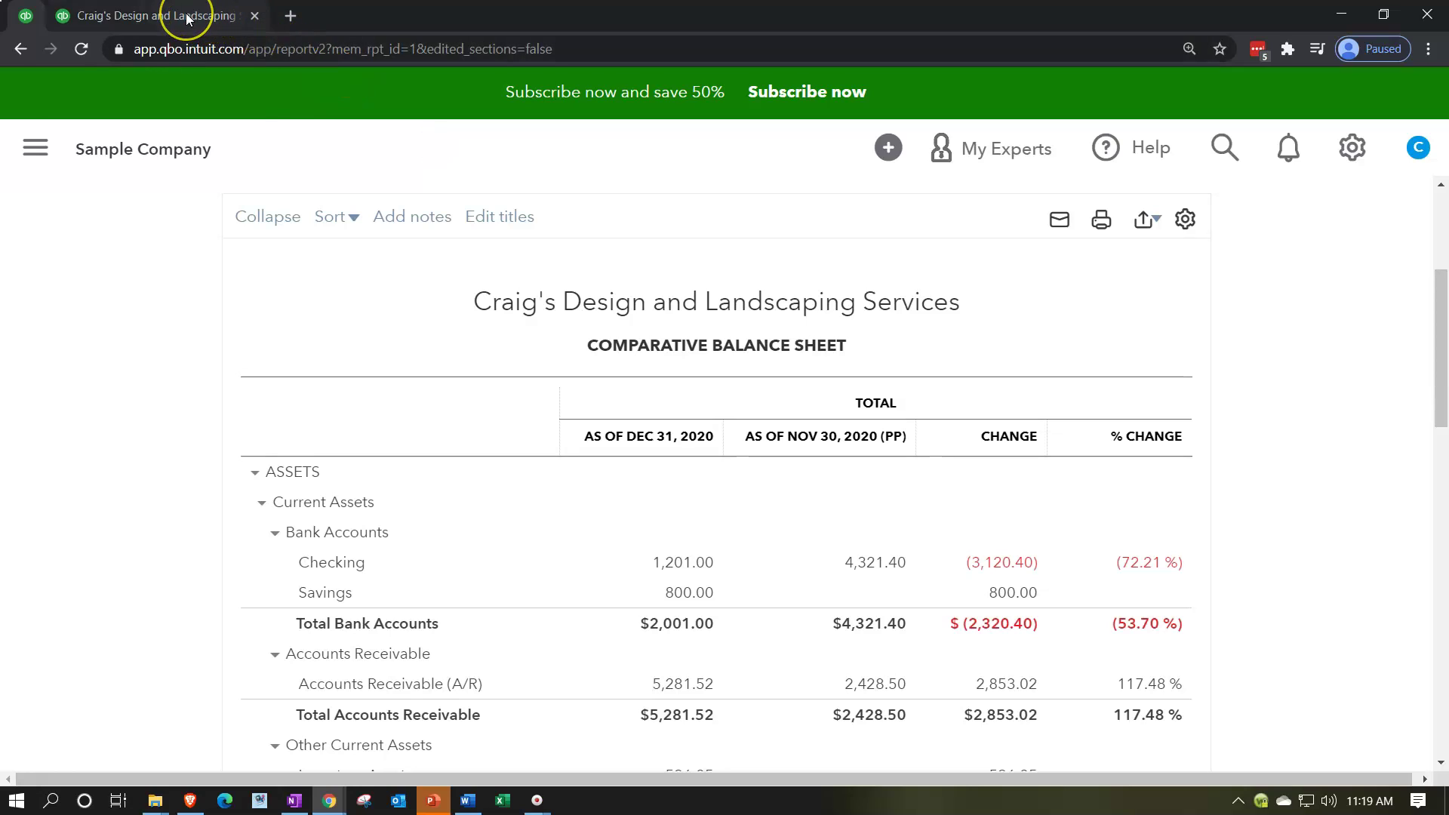
click(26, 16)
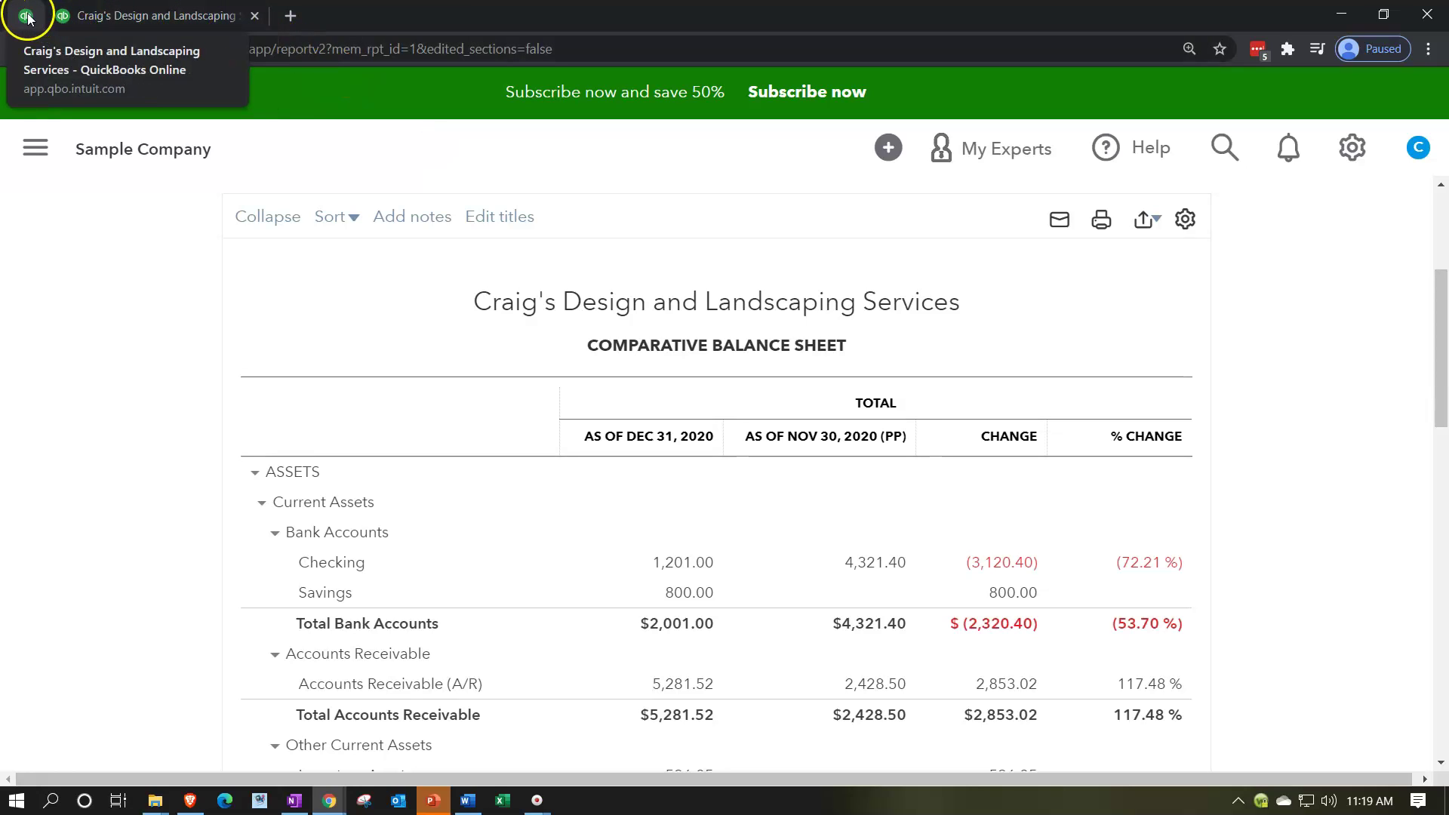
drag(25, 16, 151, 17)
Duplicate the saved report's browser tab and reopen the Comparative Balance Sheet from the custom reports list.
right_click(151, 16)
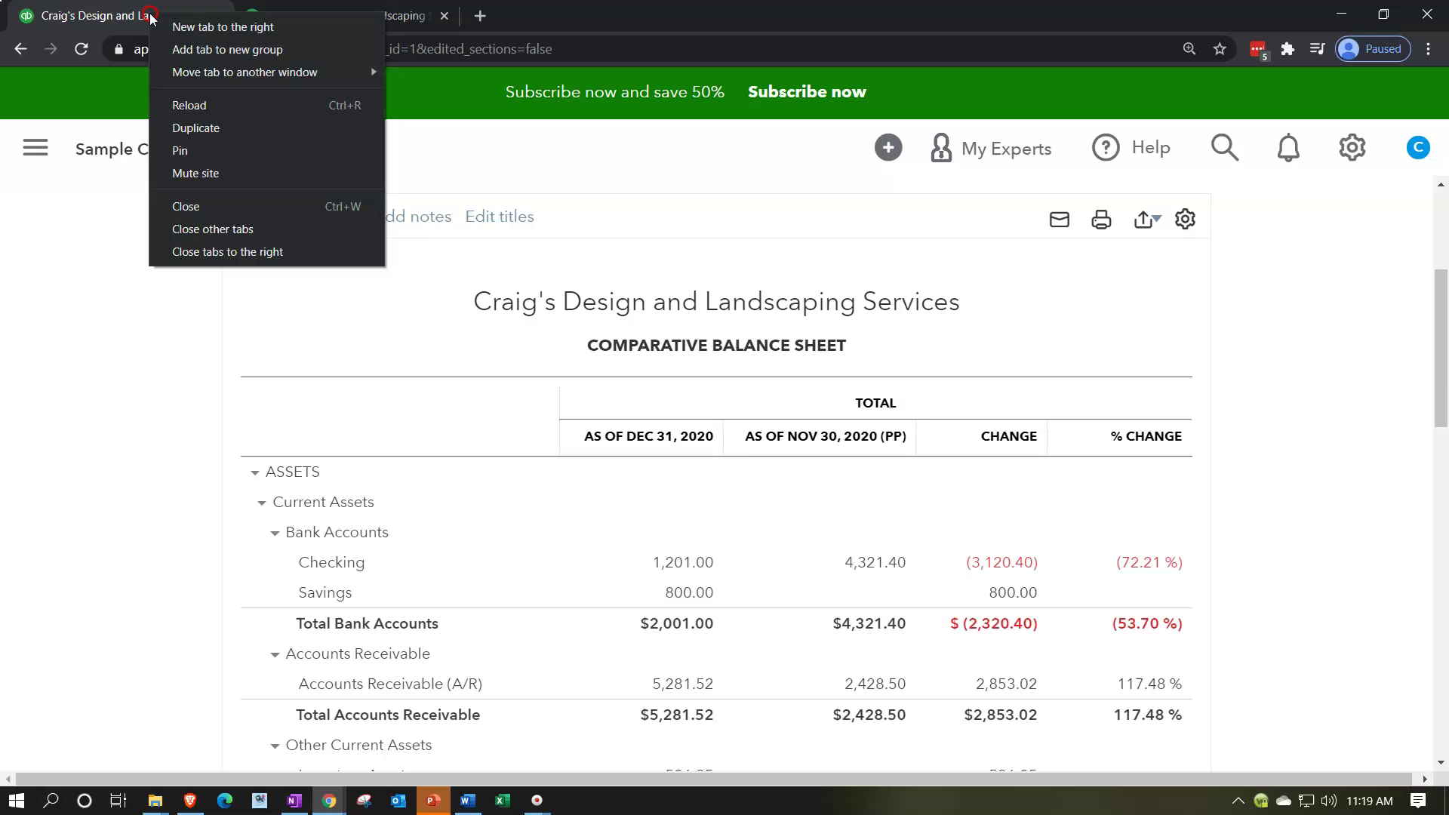
click(182, 155)
click(192, 129)
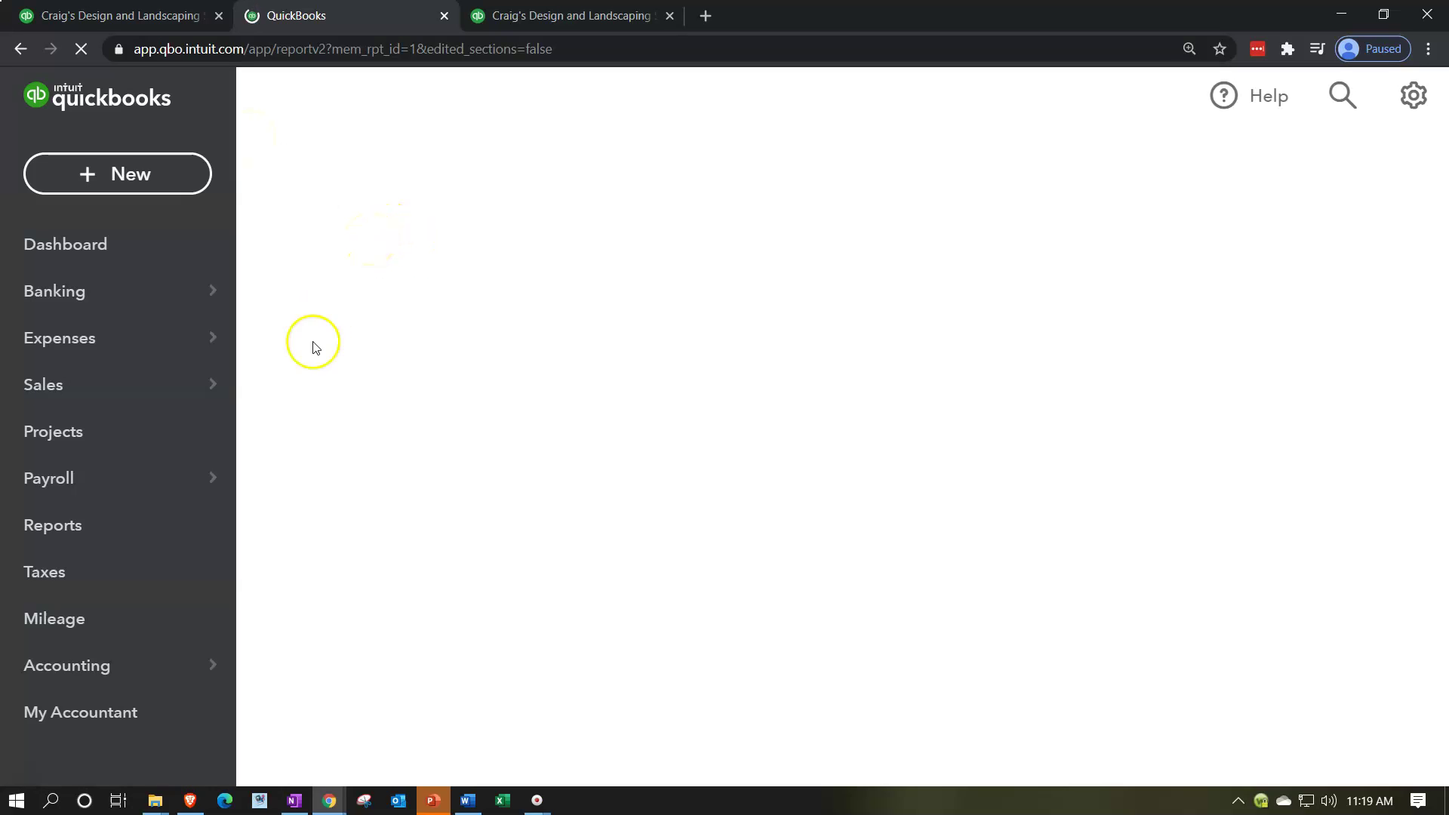
click(94, 526)
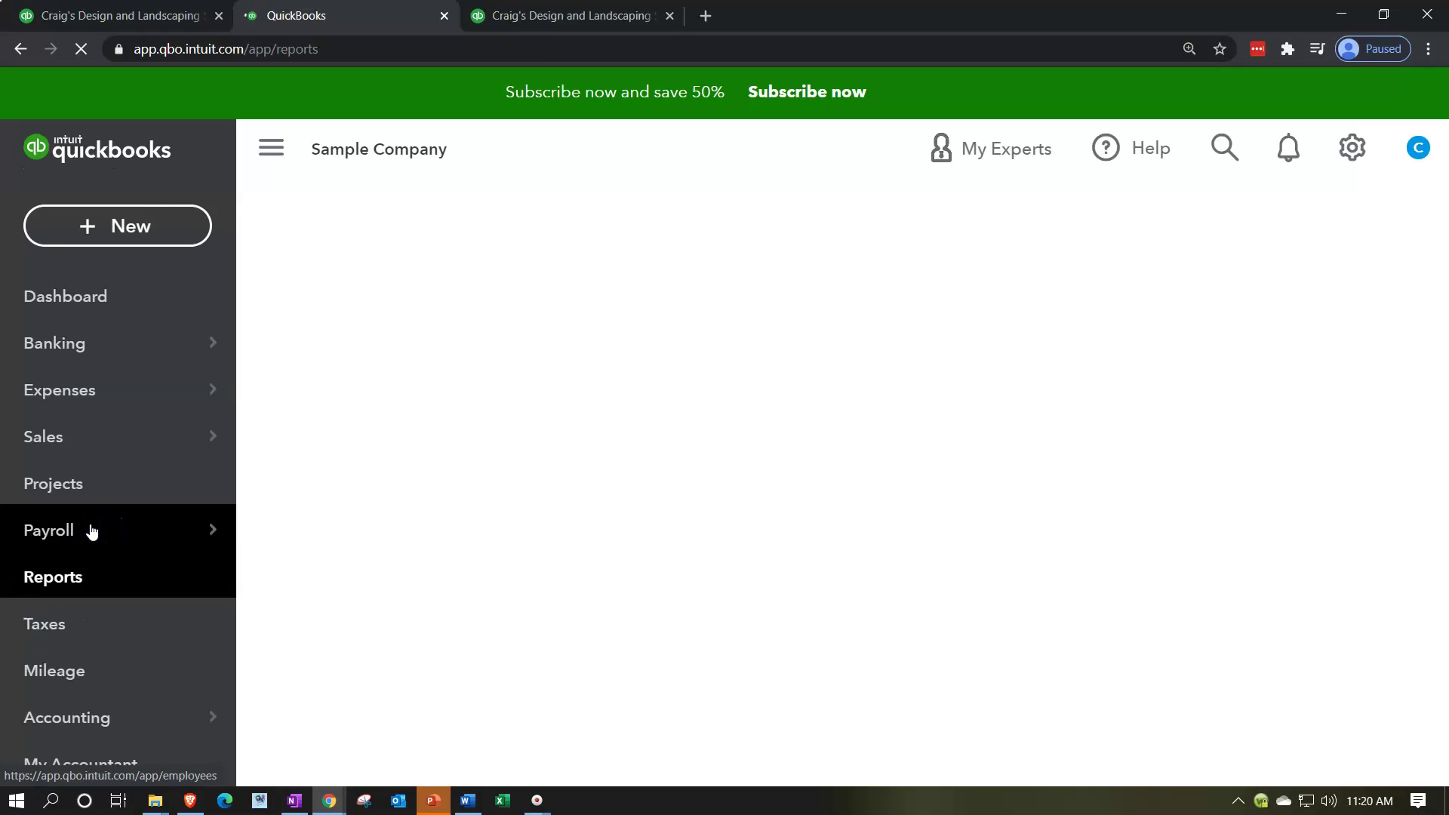
click(500, 335)
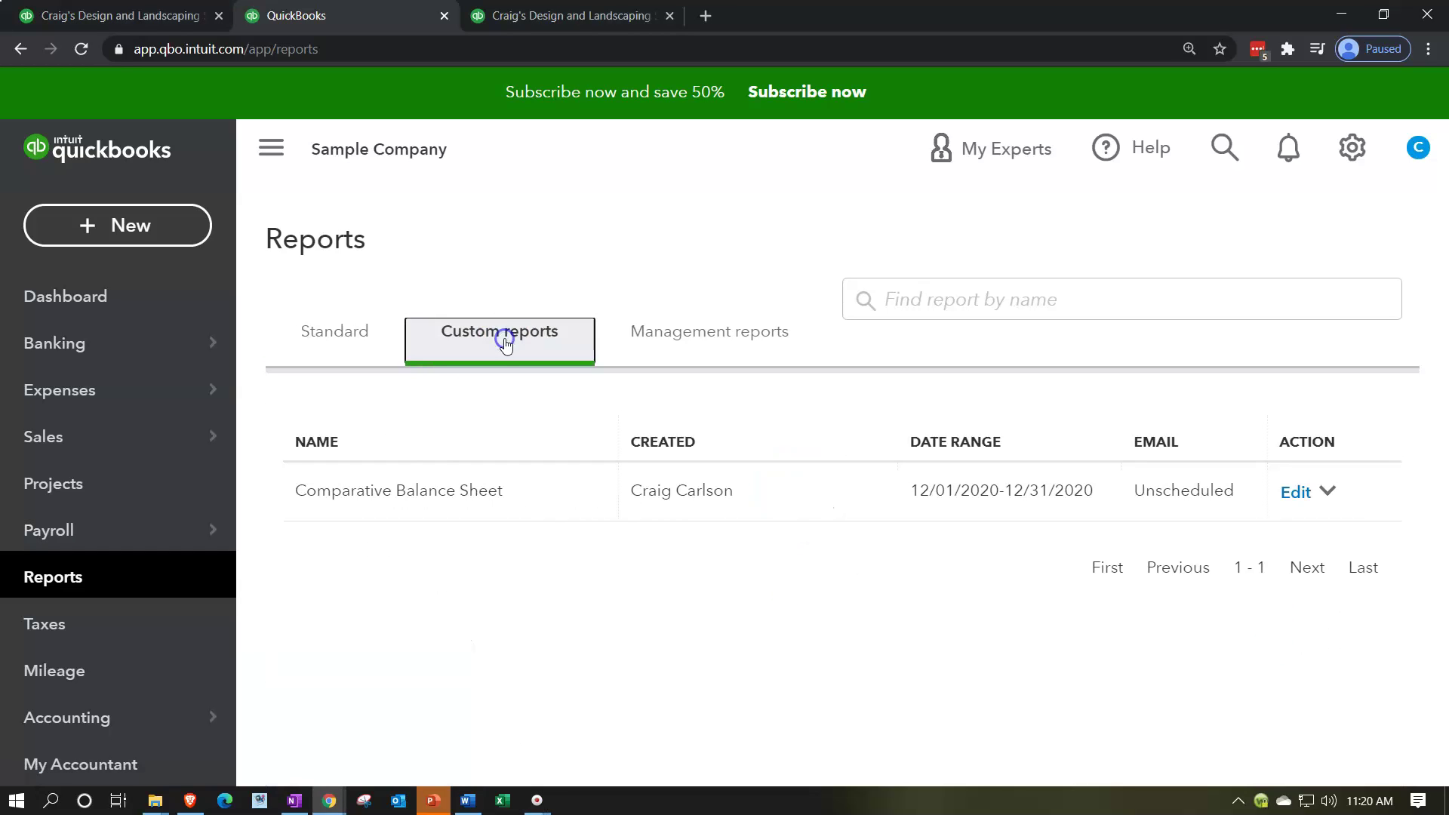
click(411, 495)
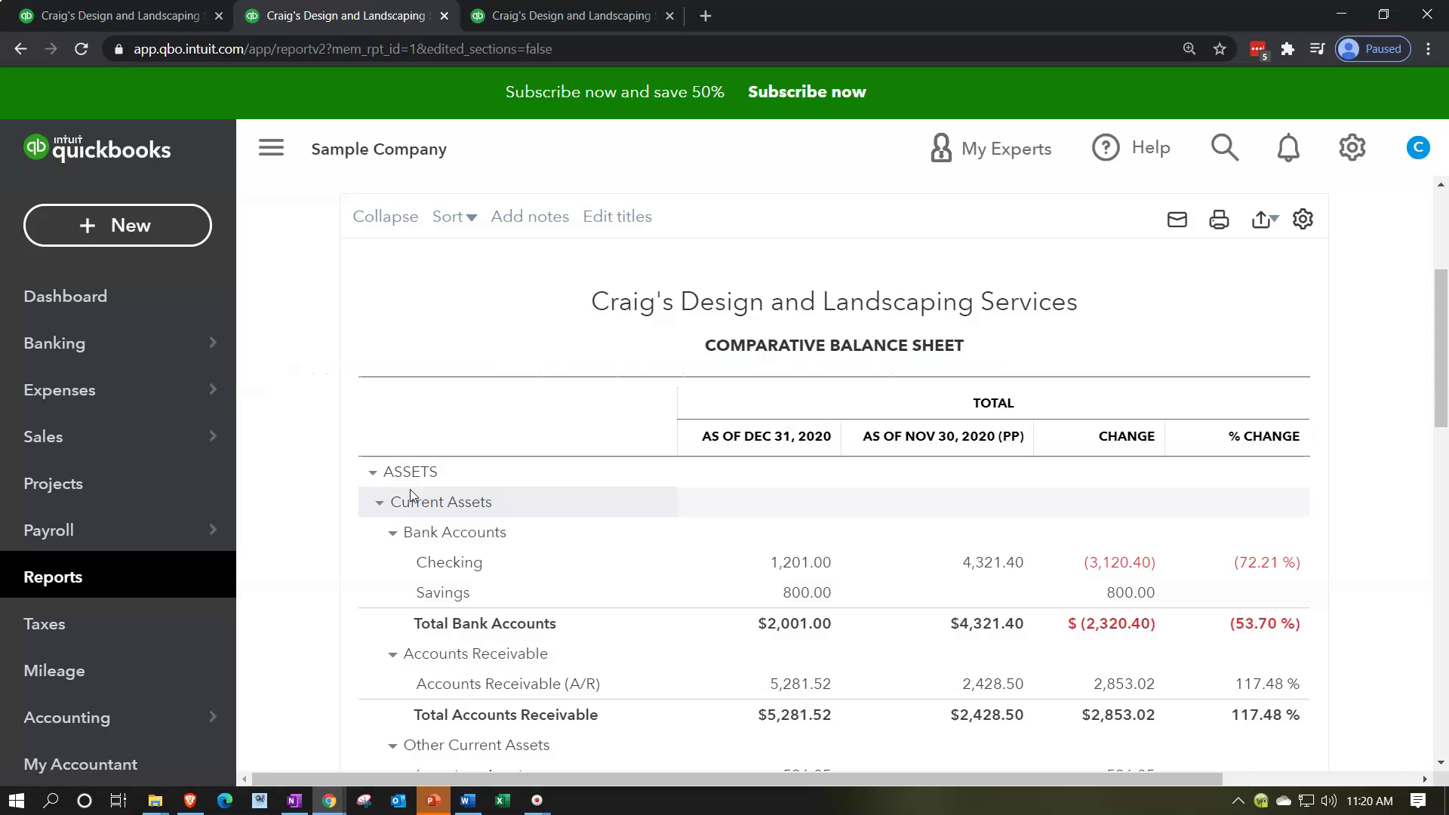
Look at the Balance Sheet Comparison report, then return to the Comparative Balance Sheet and open its export options.
click(581, 15)
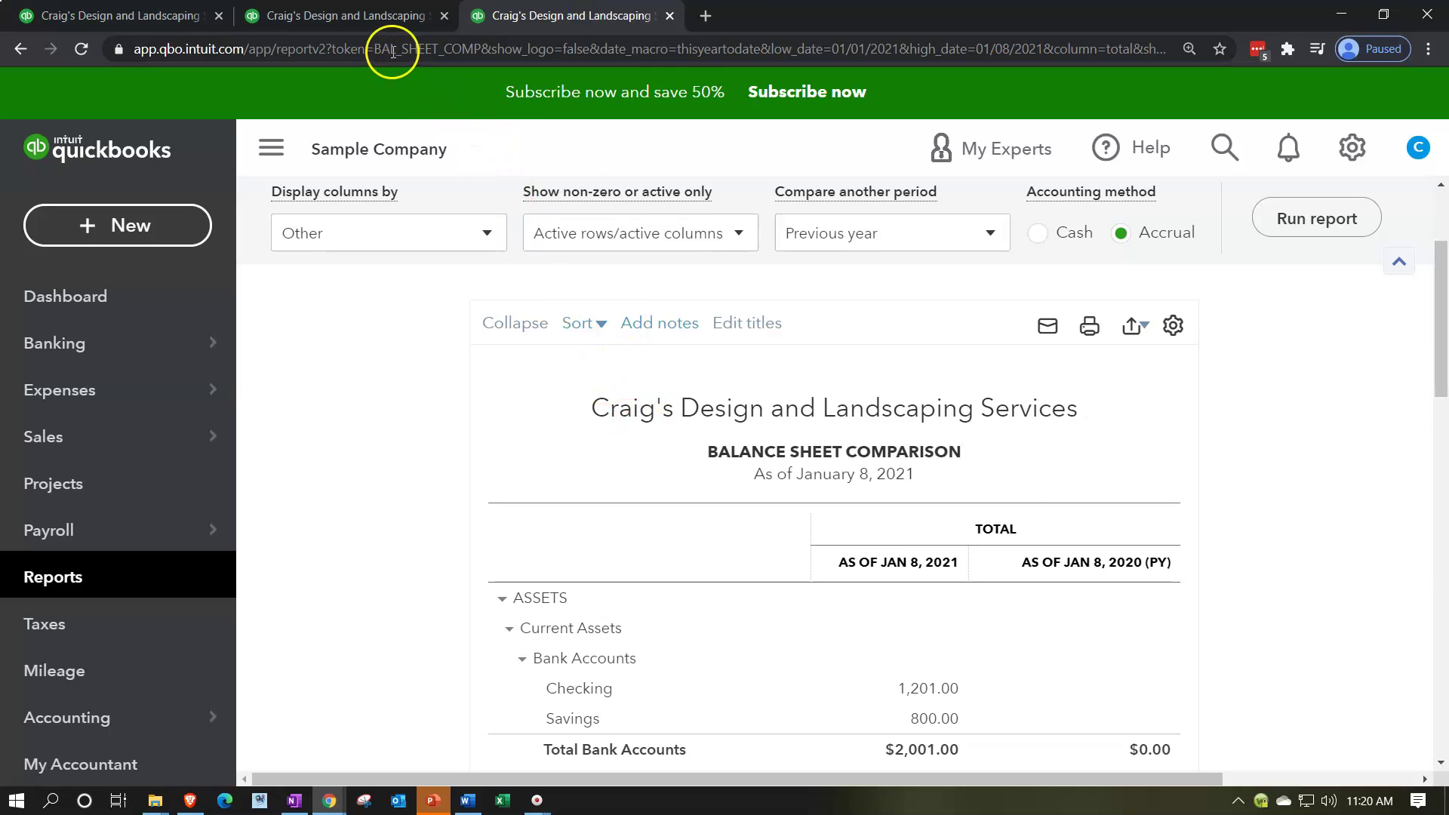
click(376, 17)
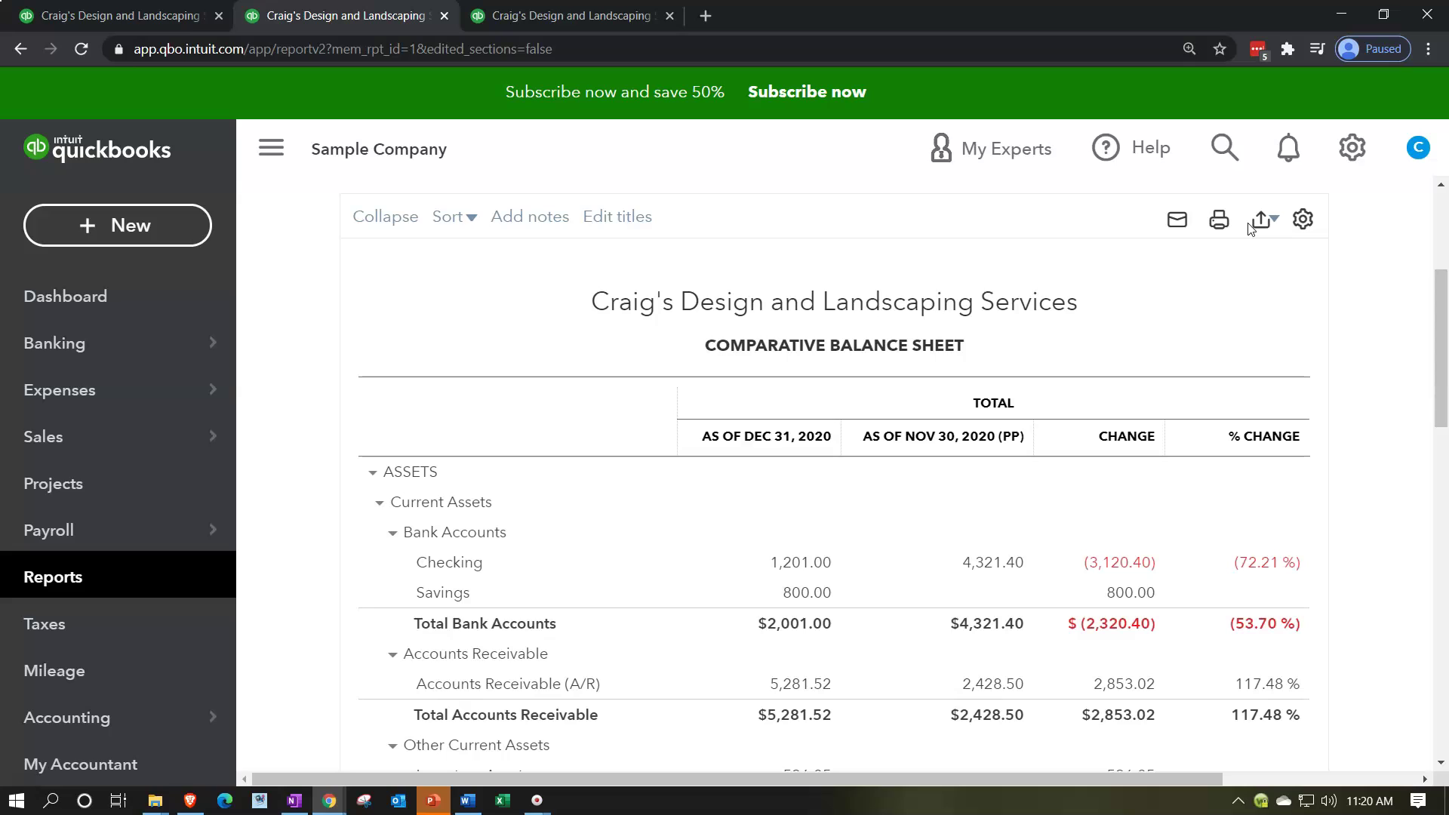
click(1255, 346)
scroll(1230, 495, down, 1)
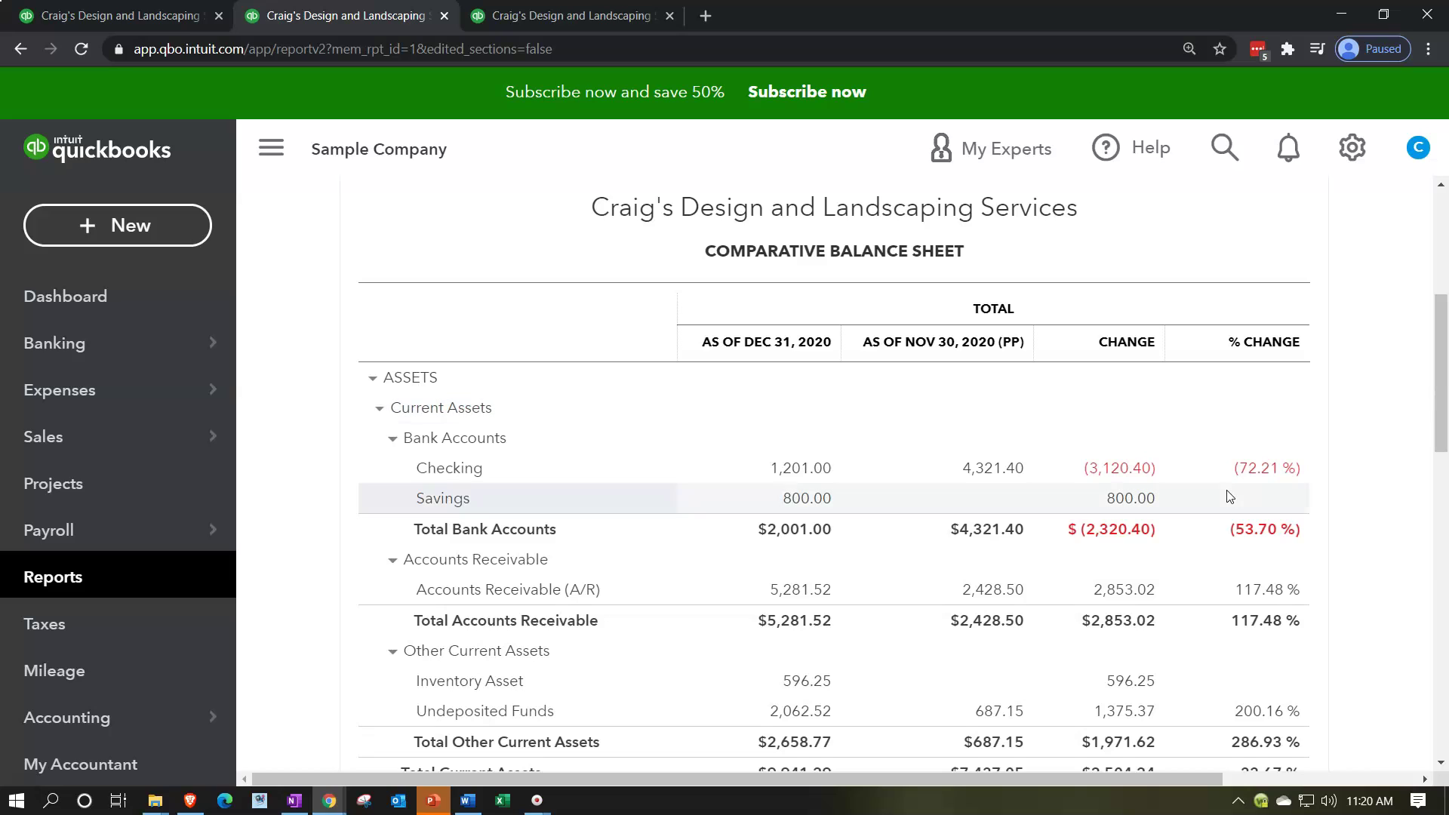
scroll(1231, 496, up, 1)
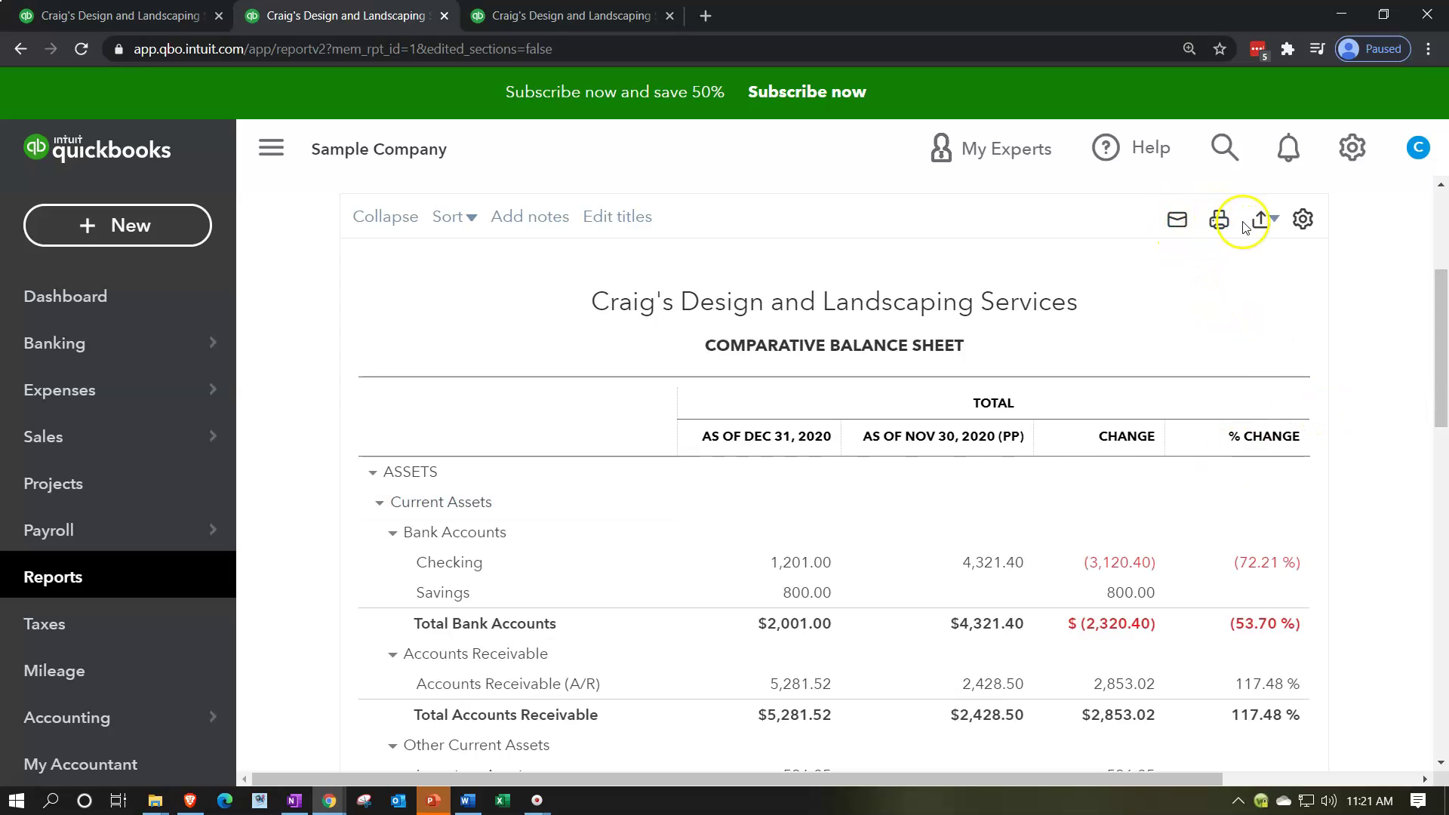
click(1271, 220)
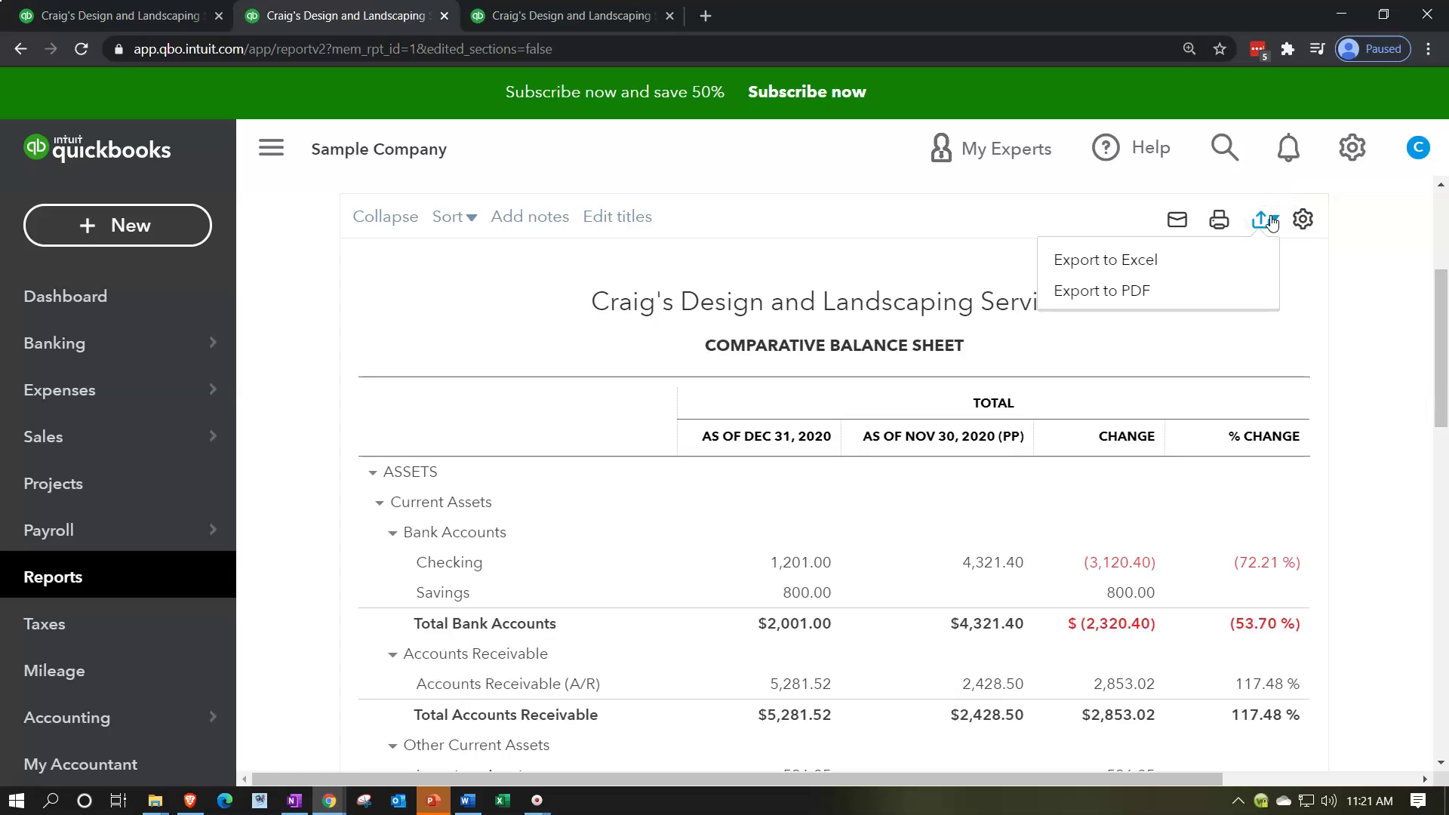